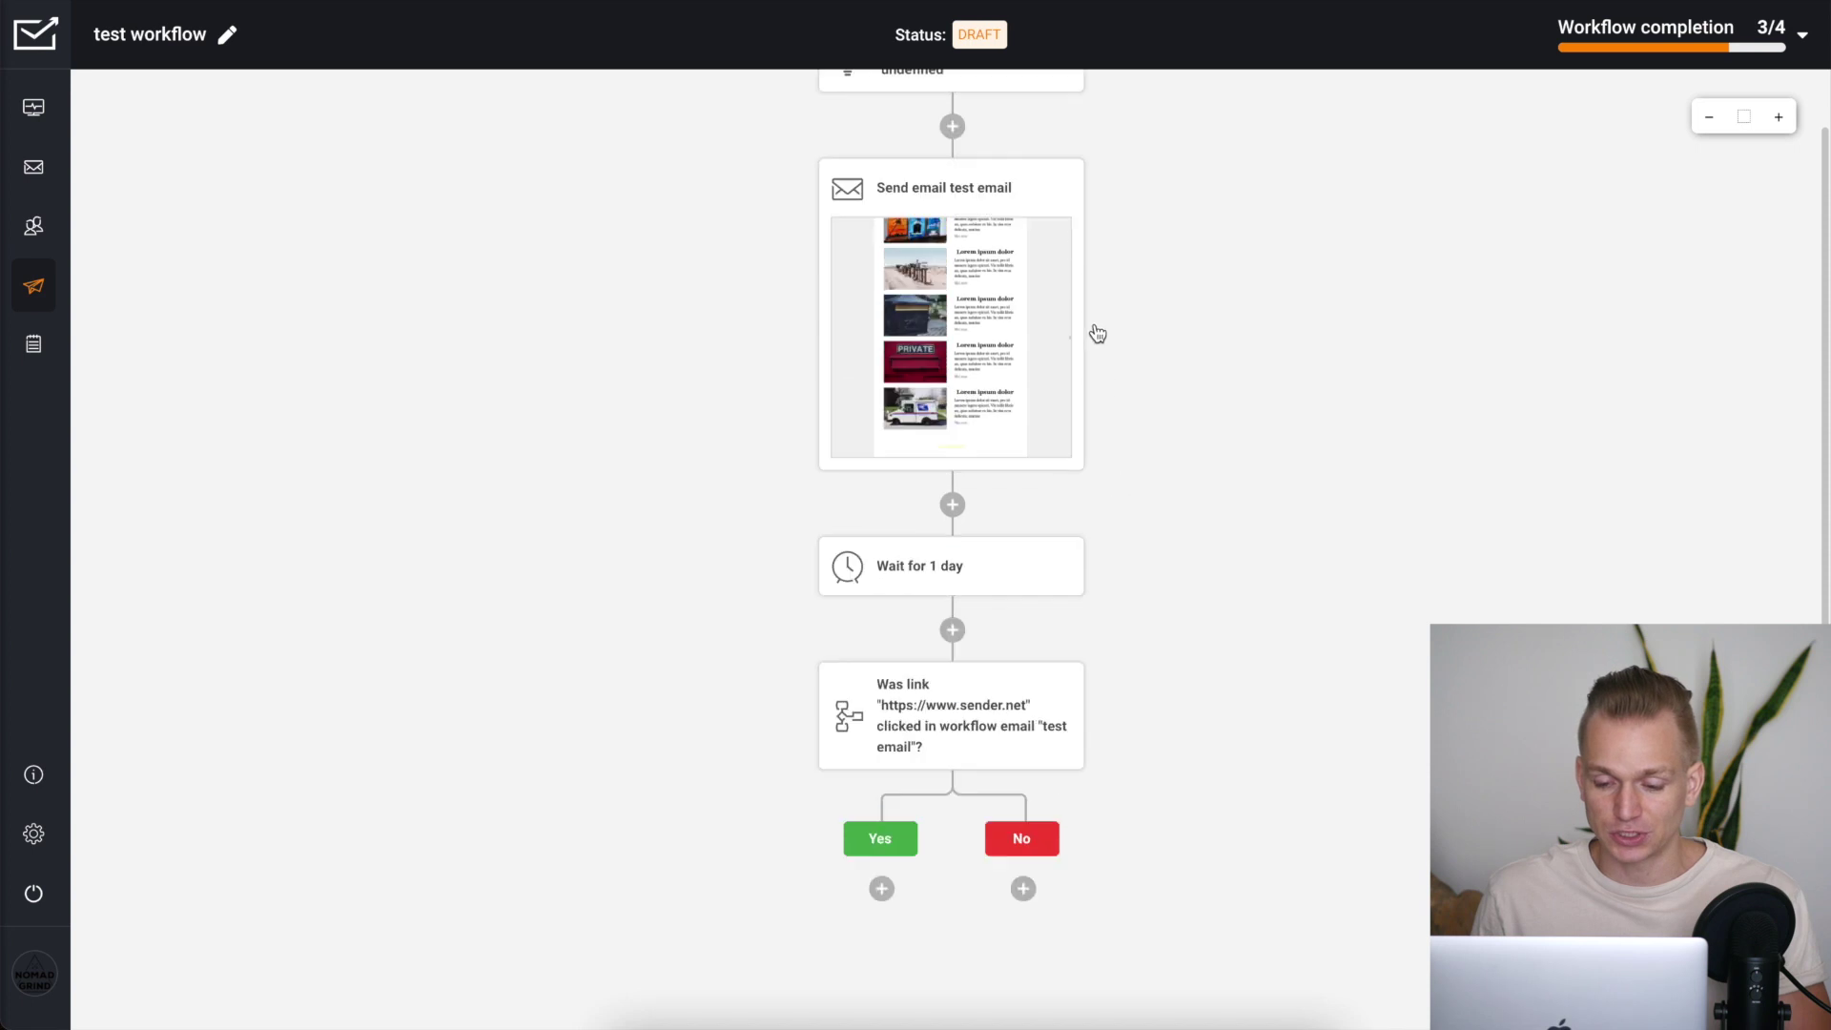
Step: Examine the test workflow from trigger to Yes/No branches, including the step types that can be added after the one-day wait
scroll(1068, 372, up, 5)
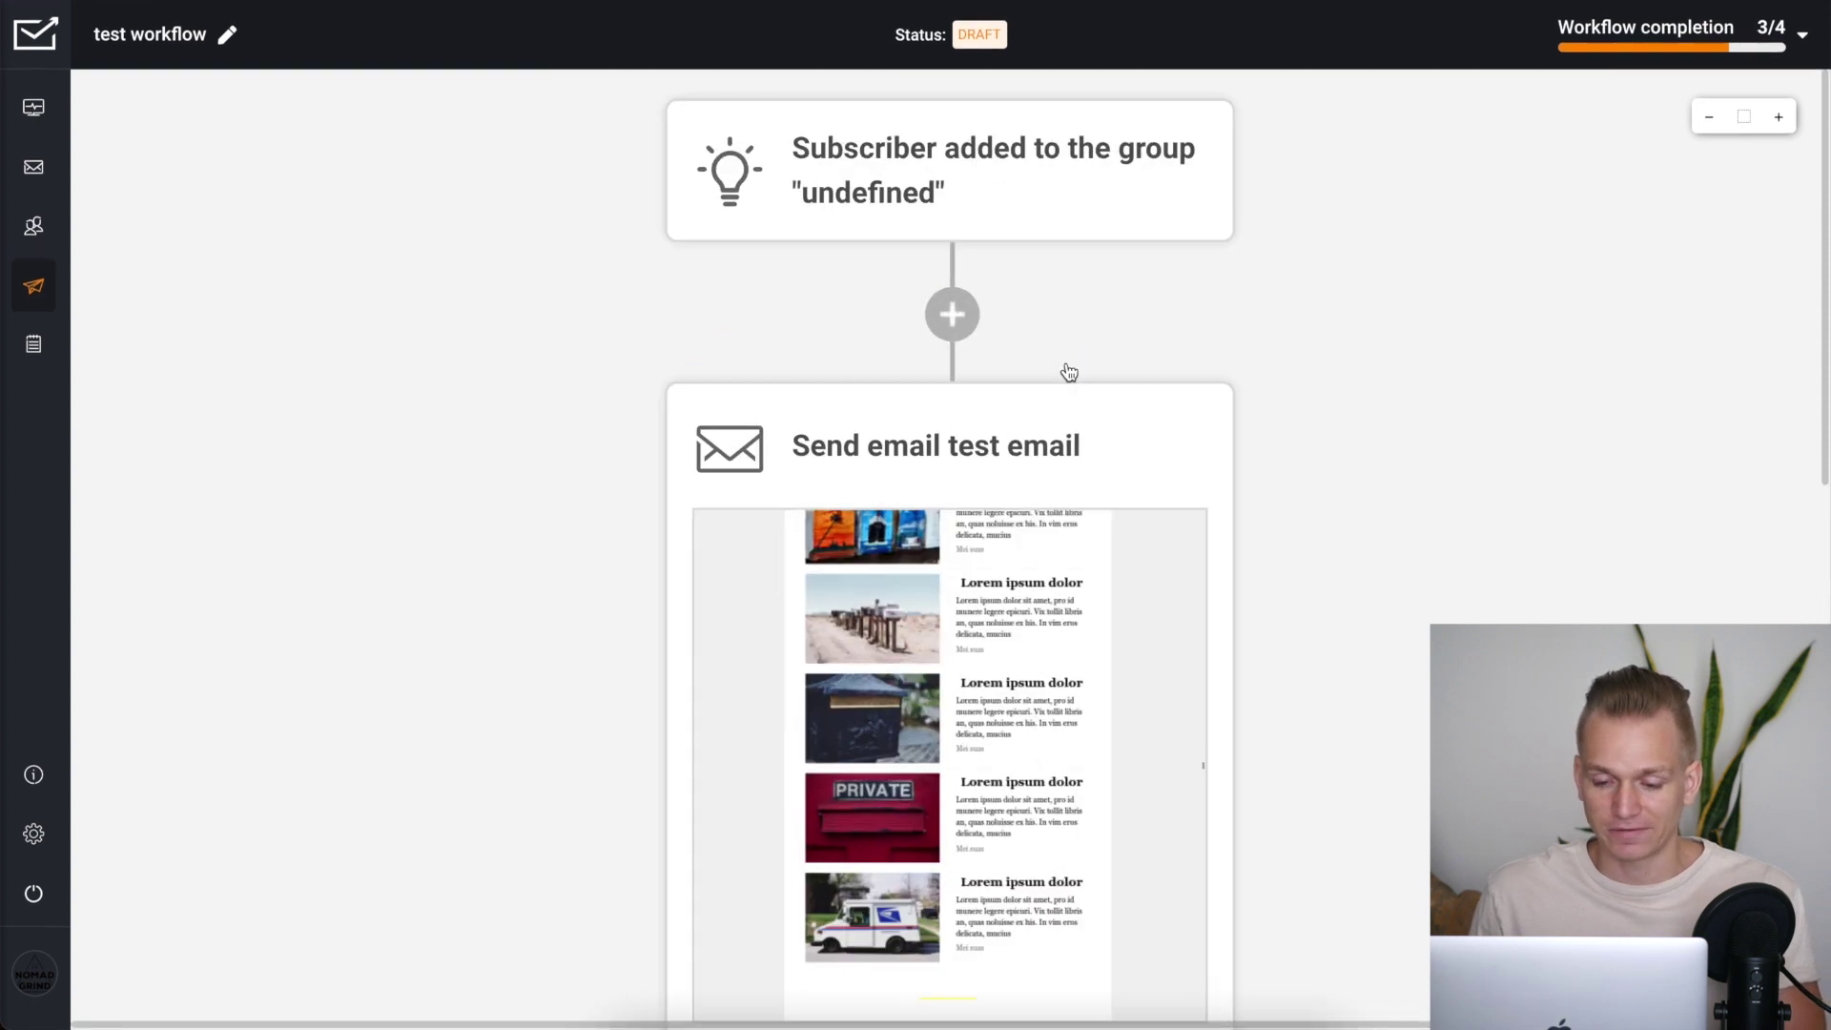
scroll(1068, 372, left, 5)
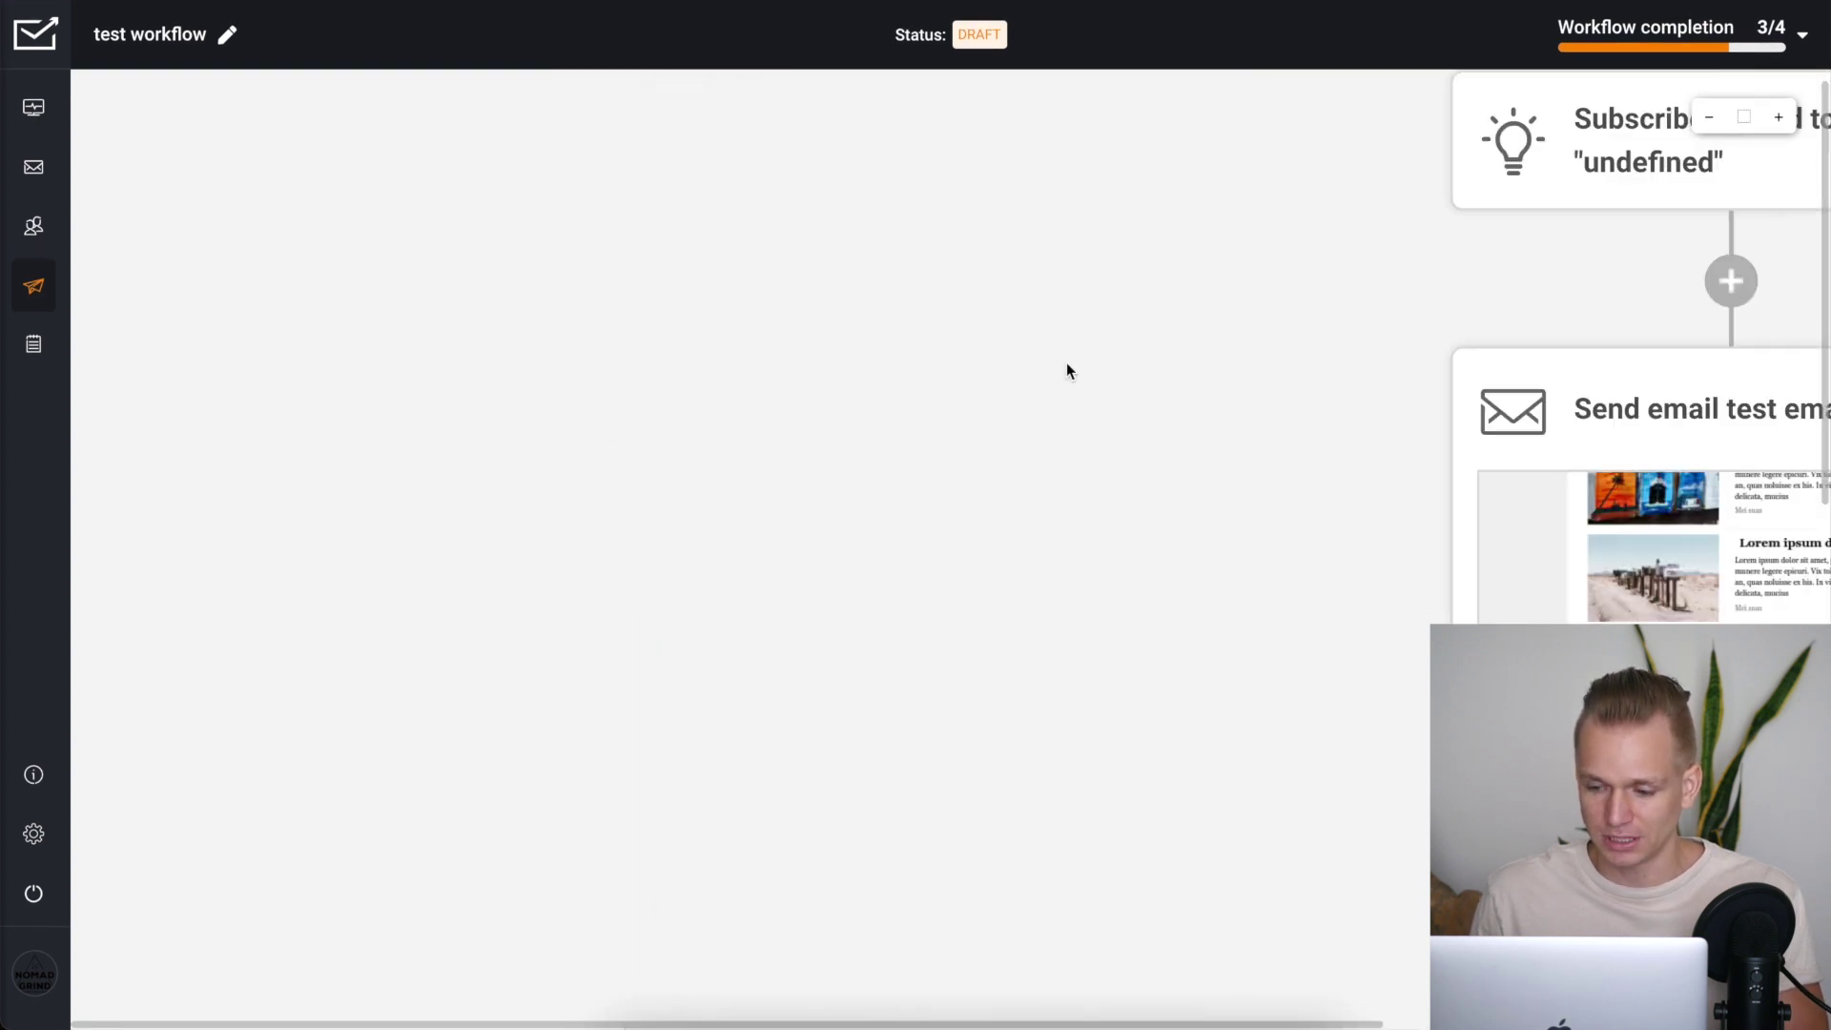
scroll(1067, 370, right, 5)
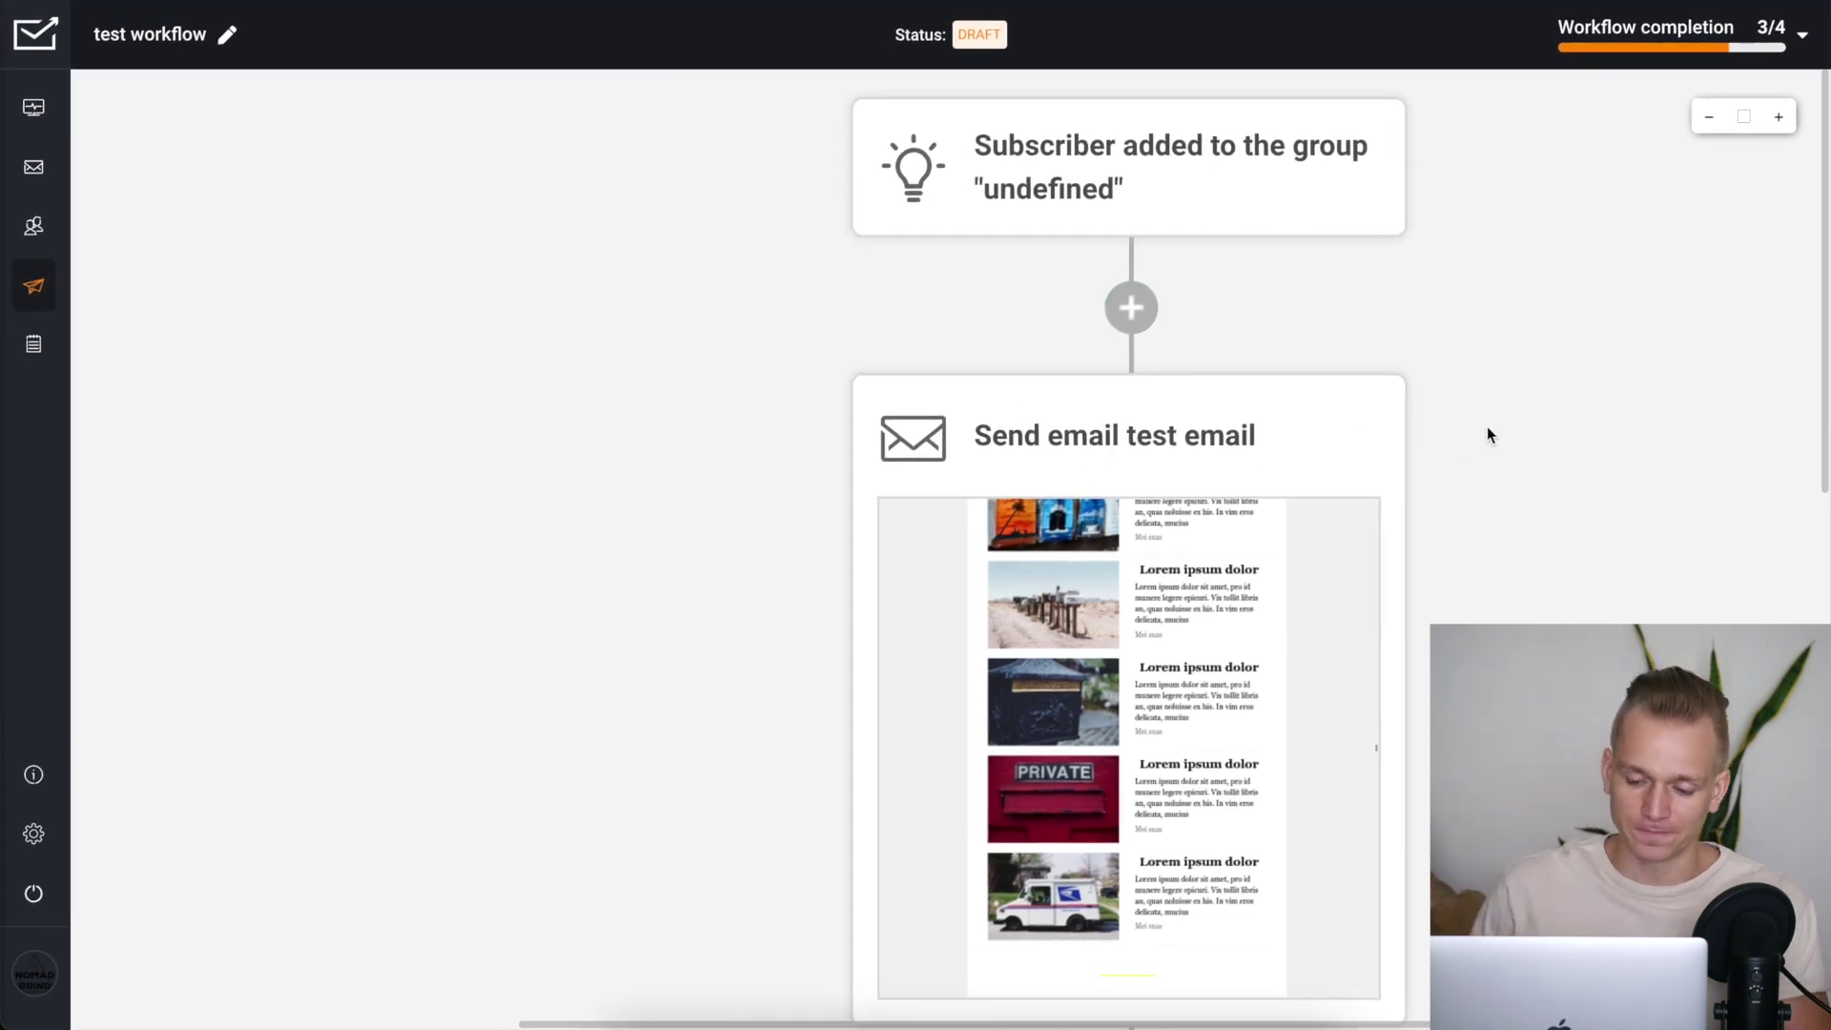
scroll(1488, 429, down, 3)
scroll(1344, 405, down, 3)
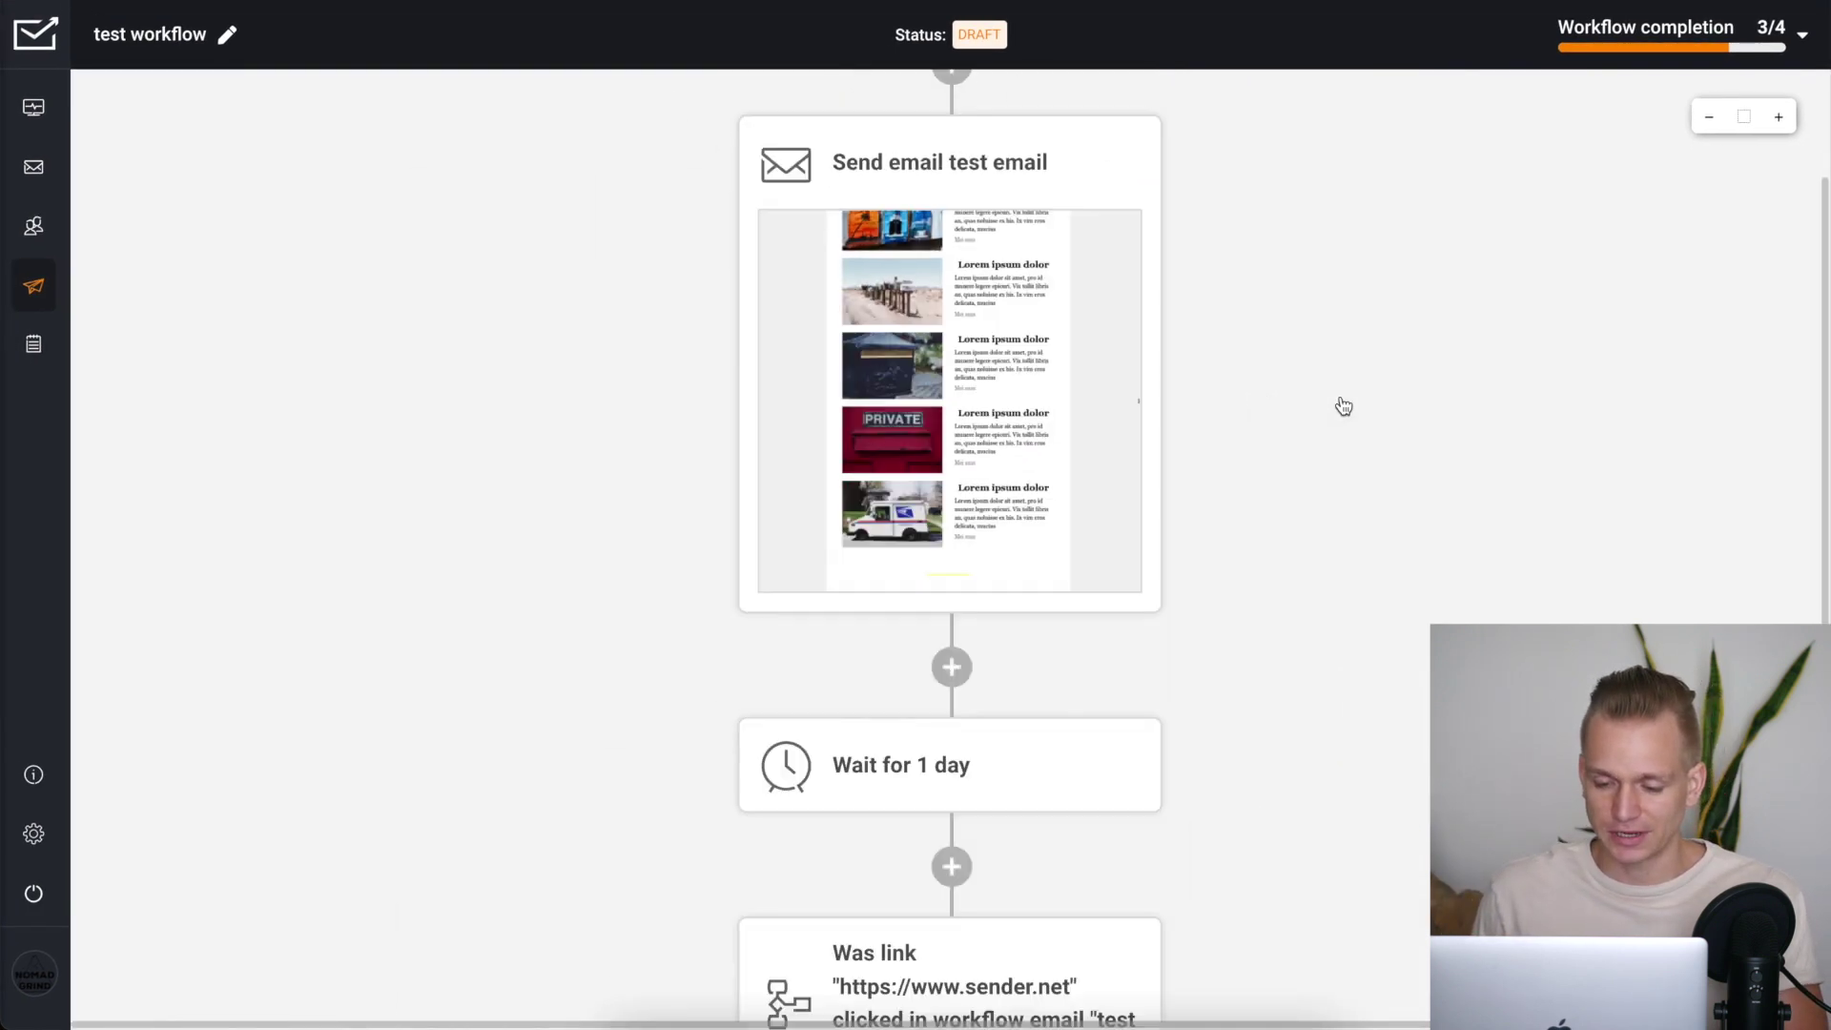
scroll(1326, 407, down, 3)
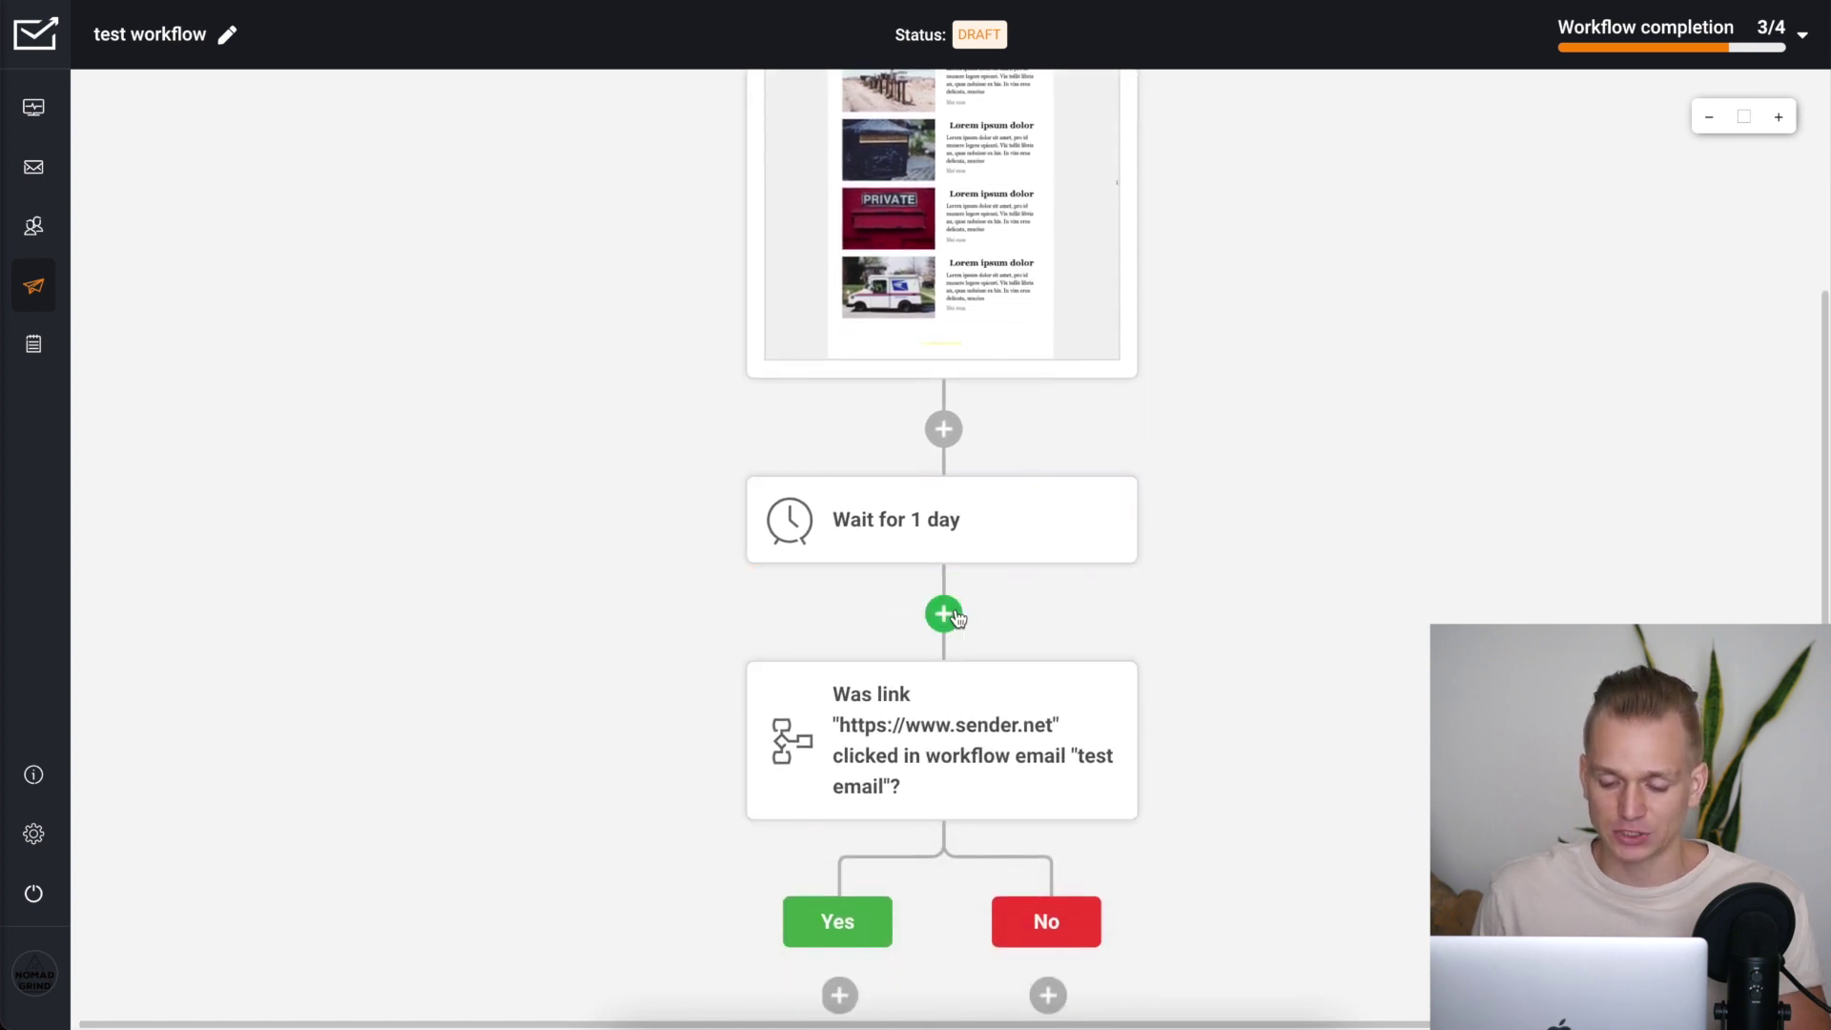
click(954, 616)
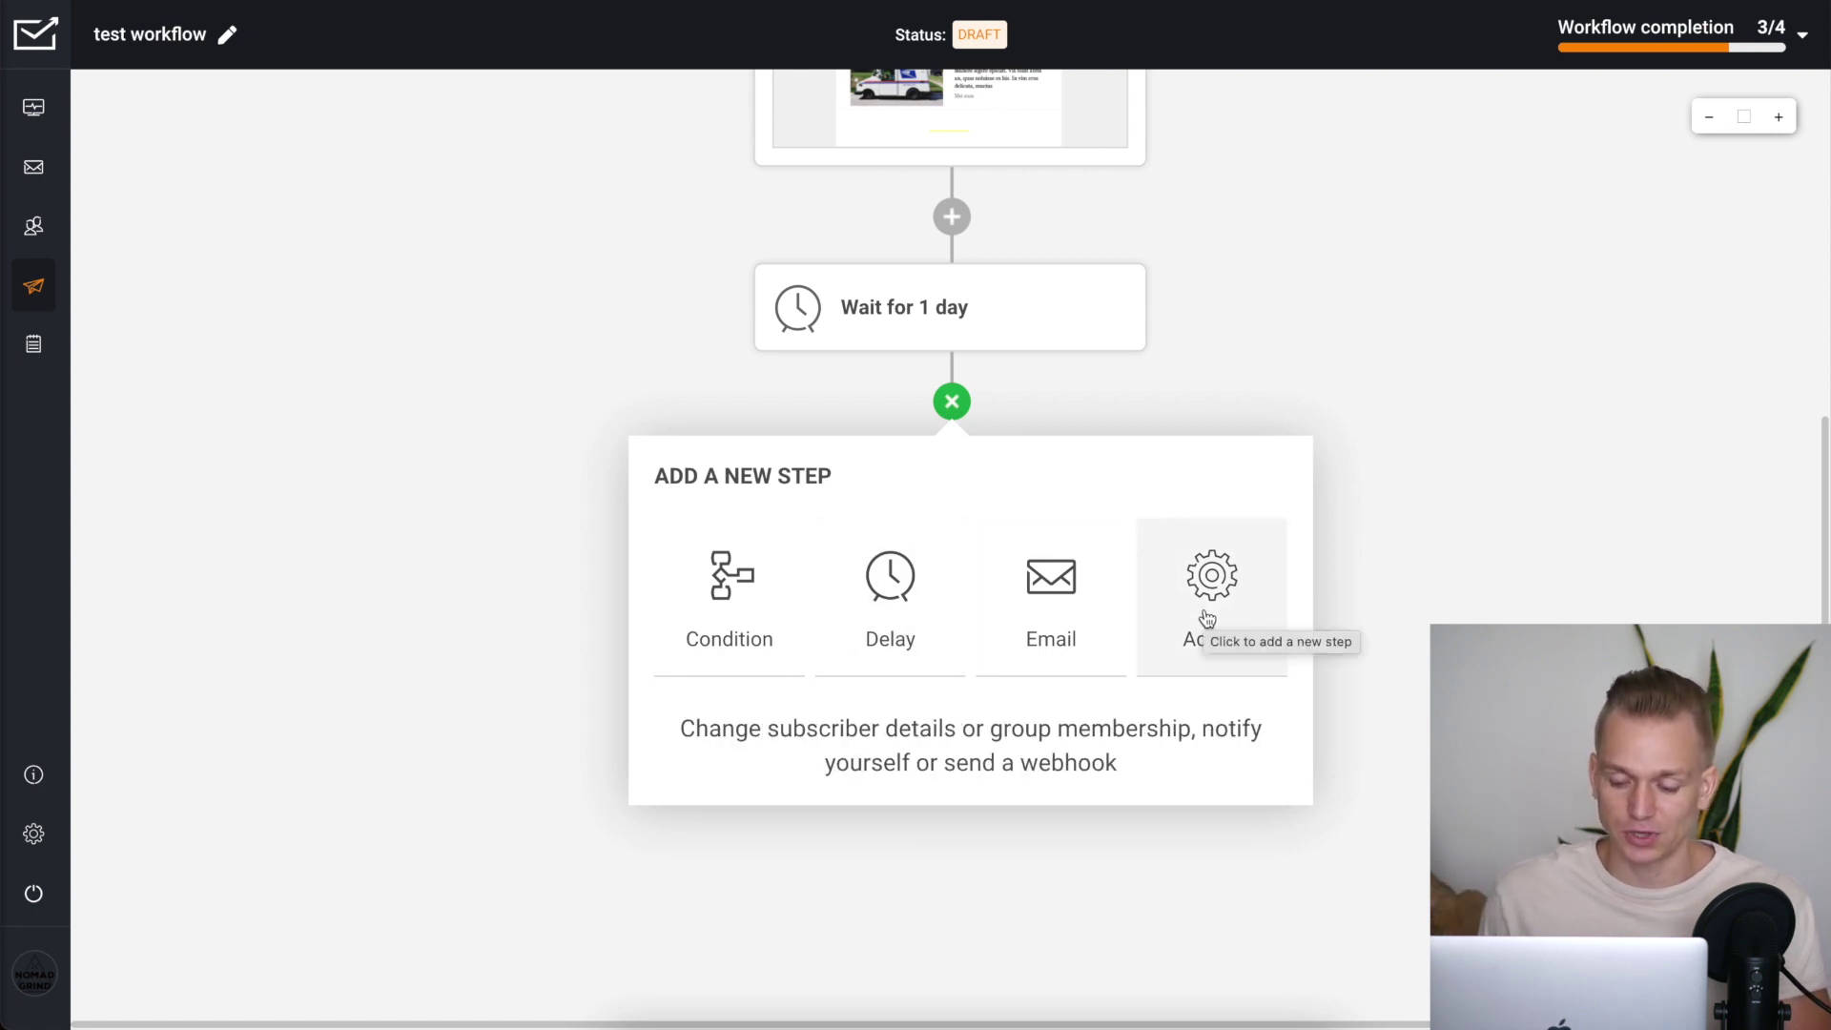
click(1361, 327)
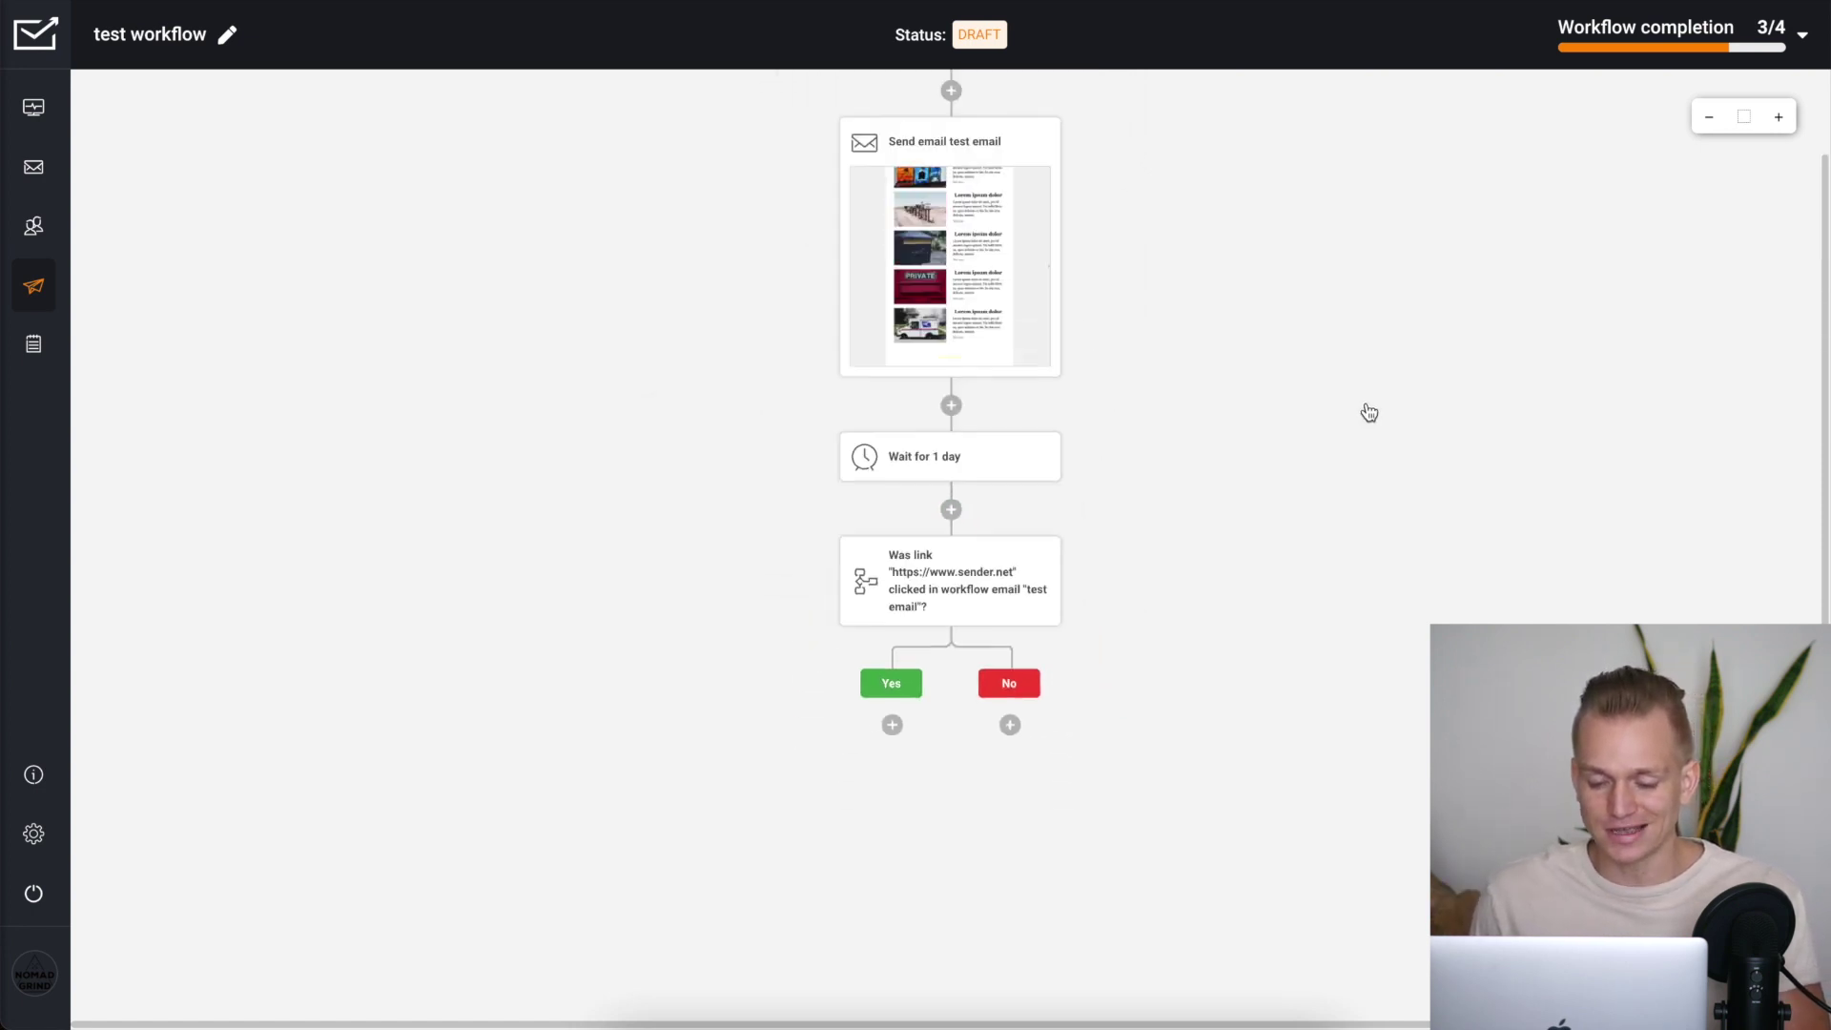
Step: Open the settings of the workflow's one-day delay and examine the available time period units
click(930, 296)
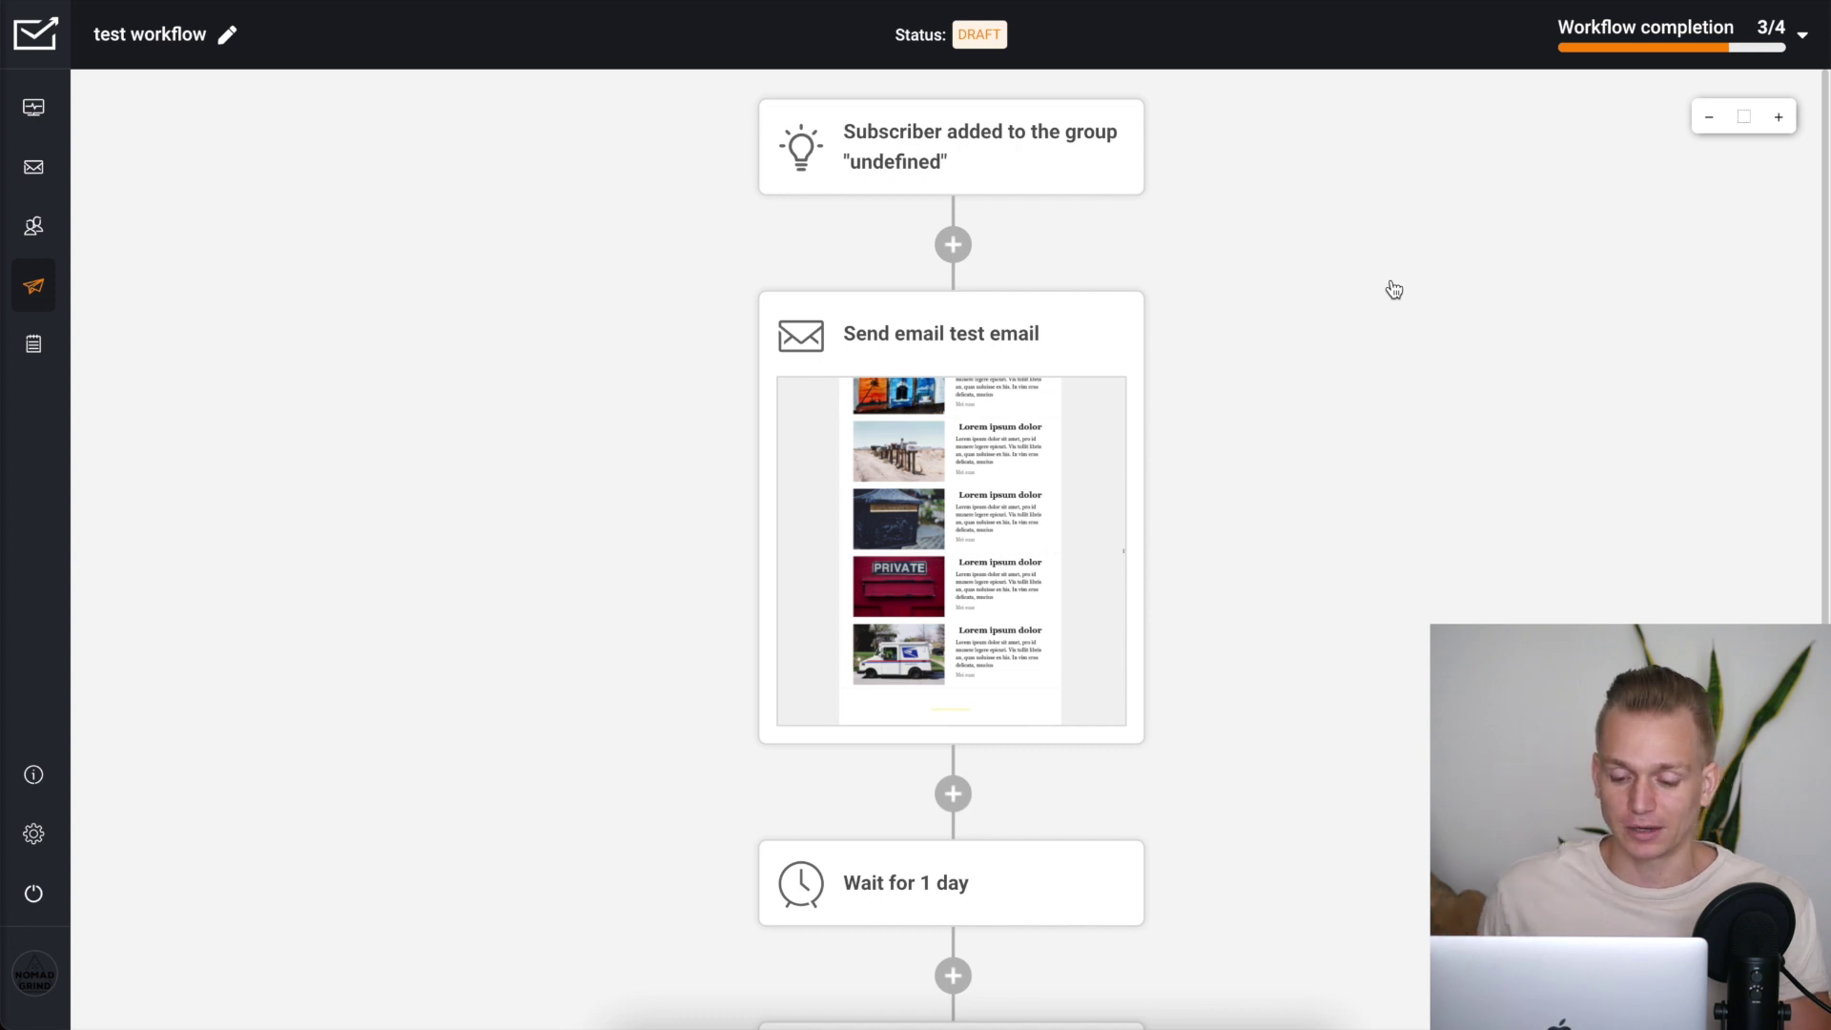
scroll(1224, 592, down, 5)
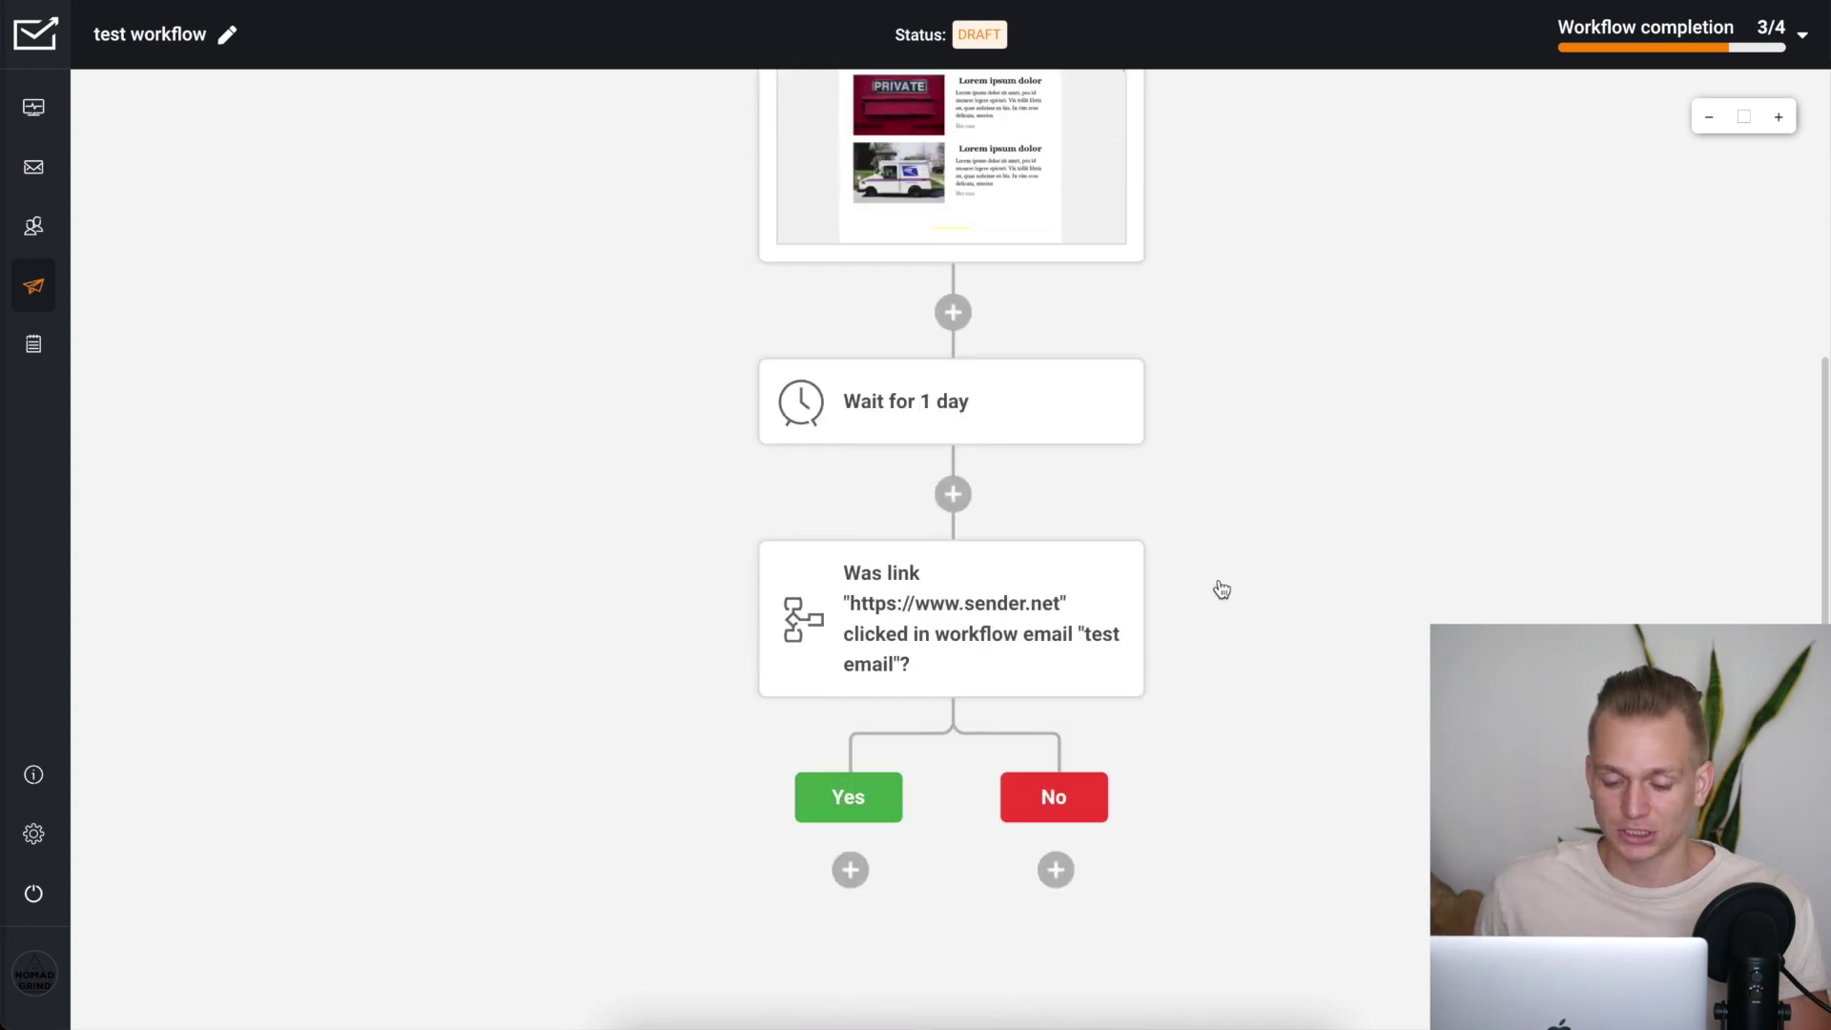
scroll(1214, 585, up, 5)
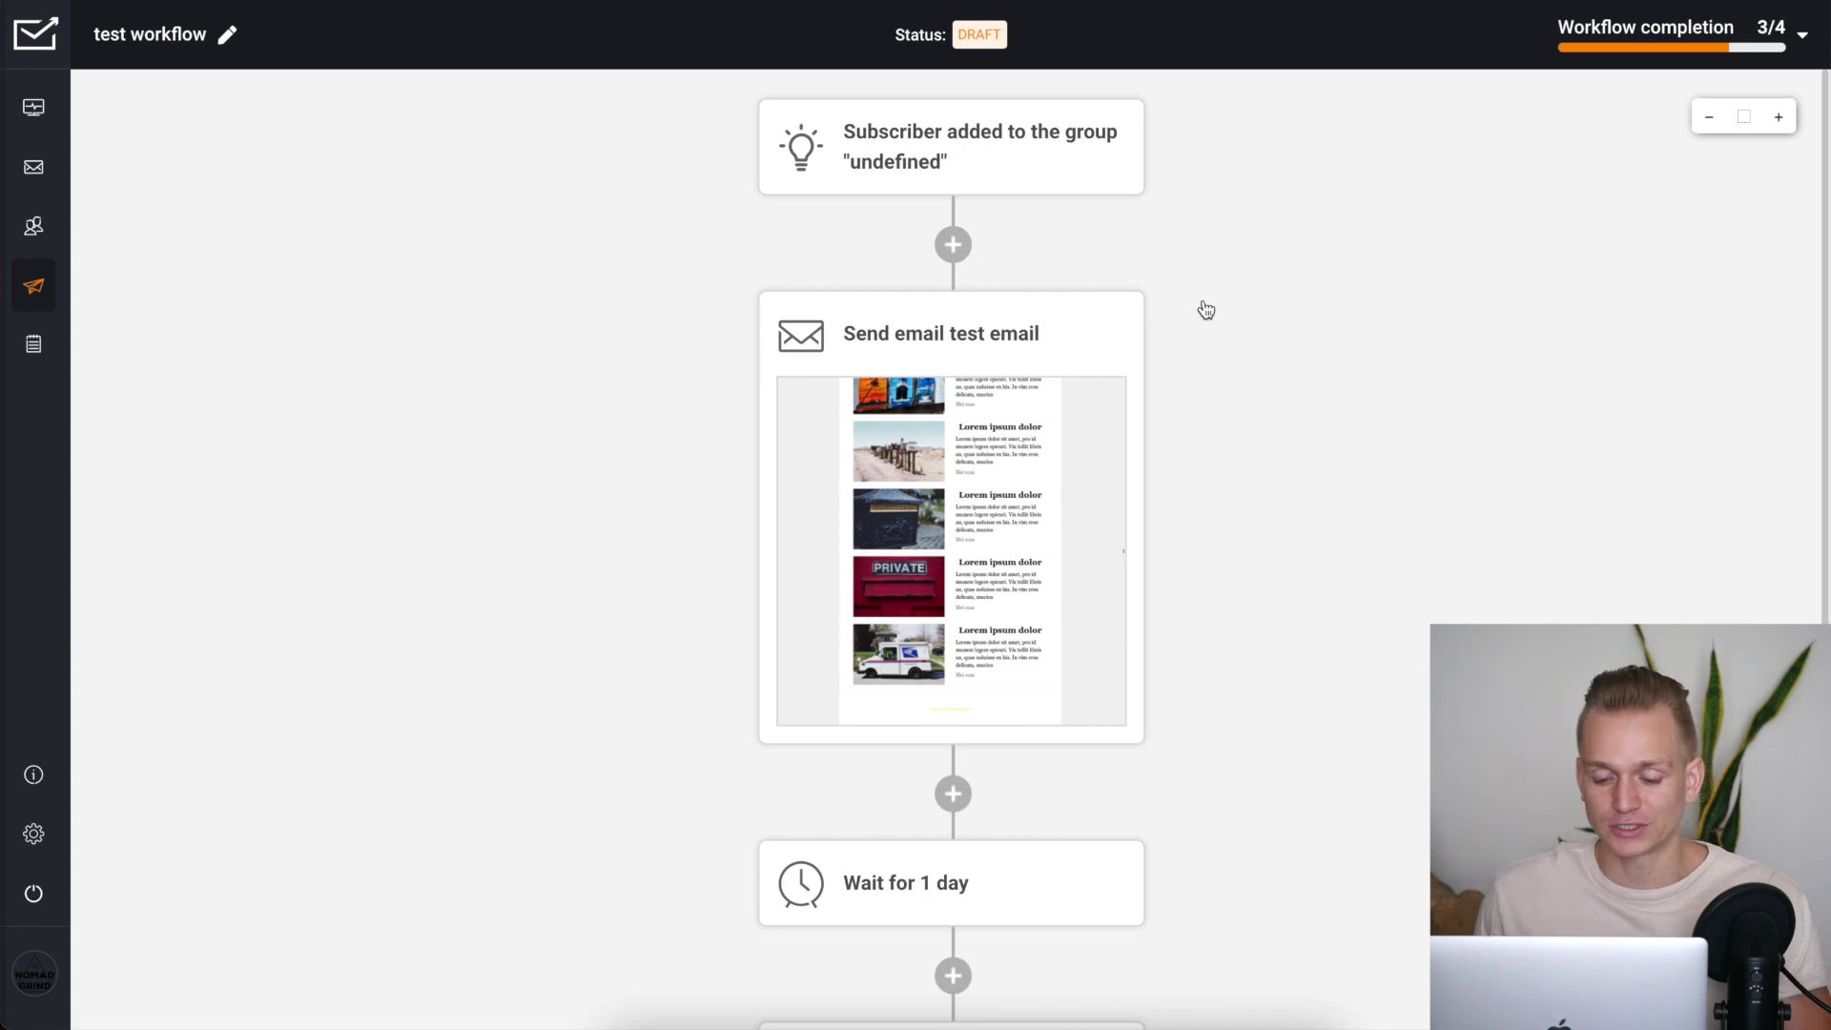
scroll(1206, 310, down, 4)
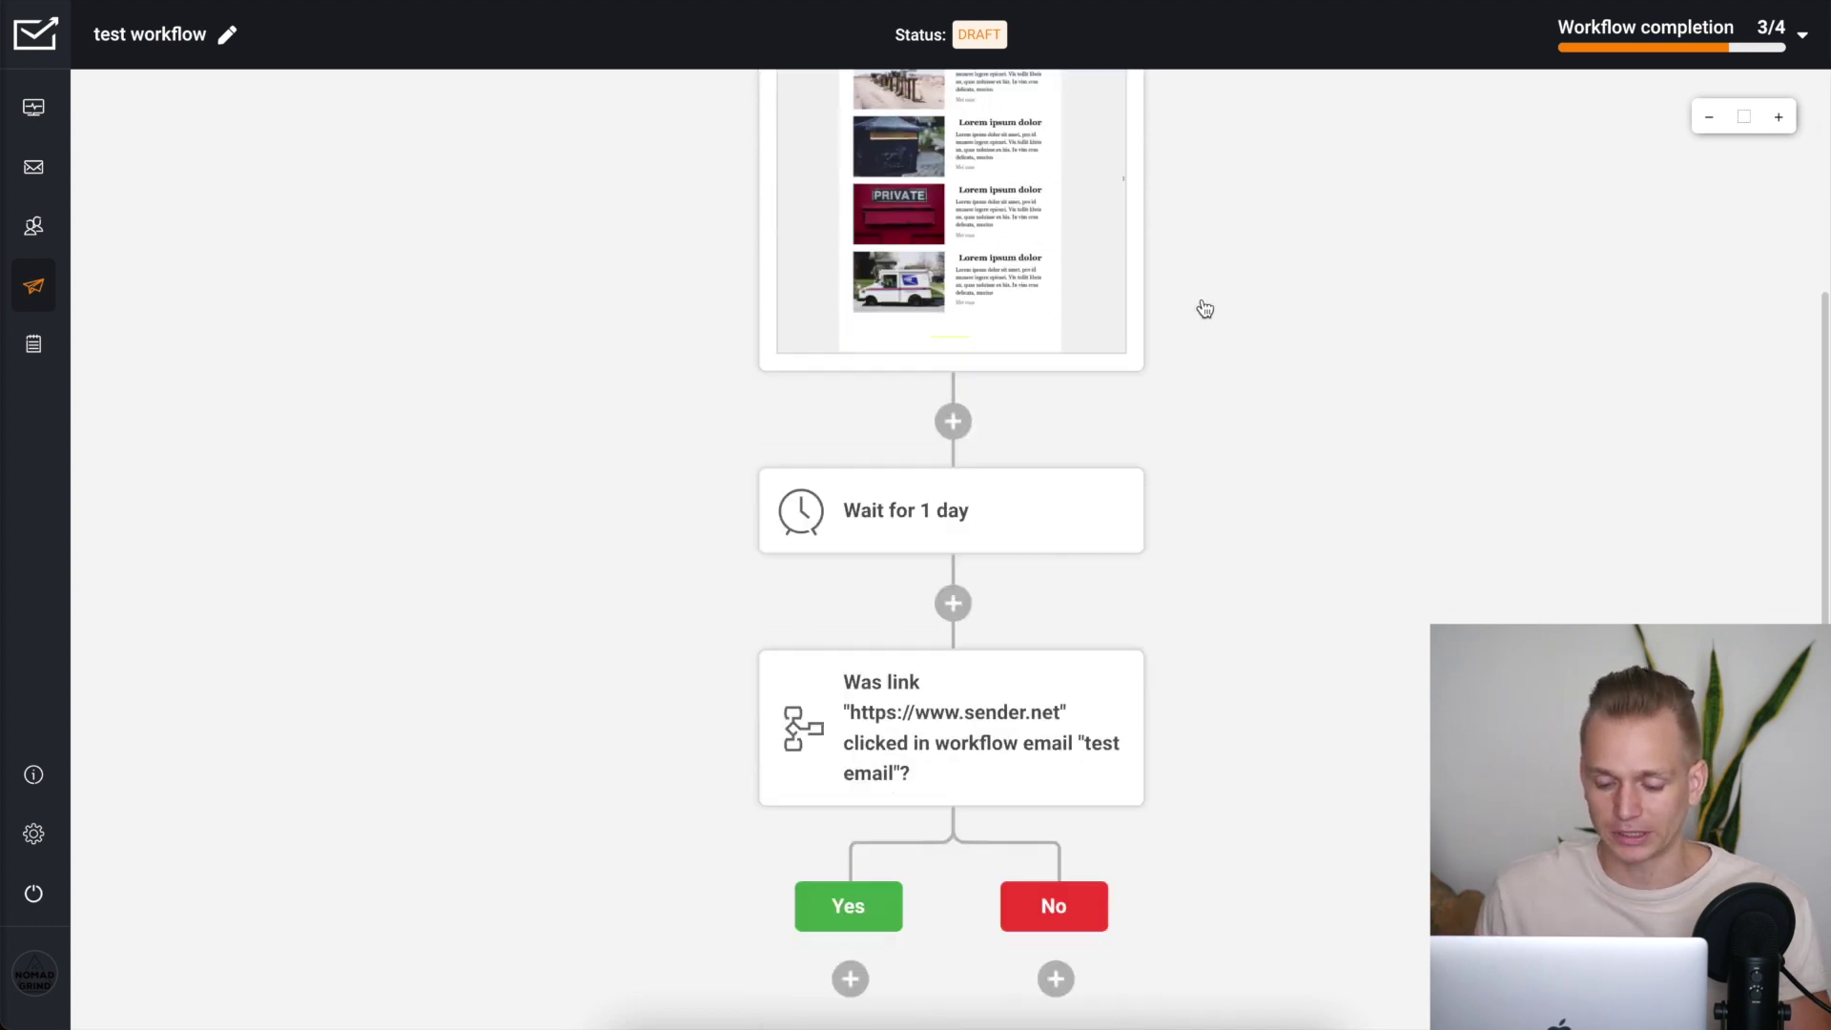
scroll(1206, 308, down, 2)
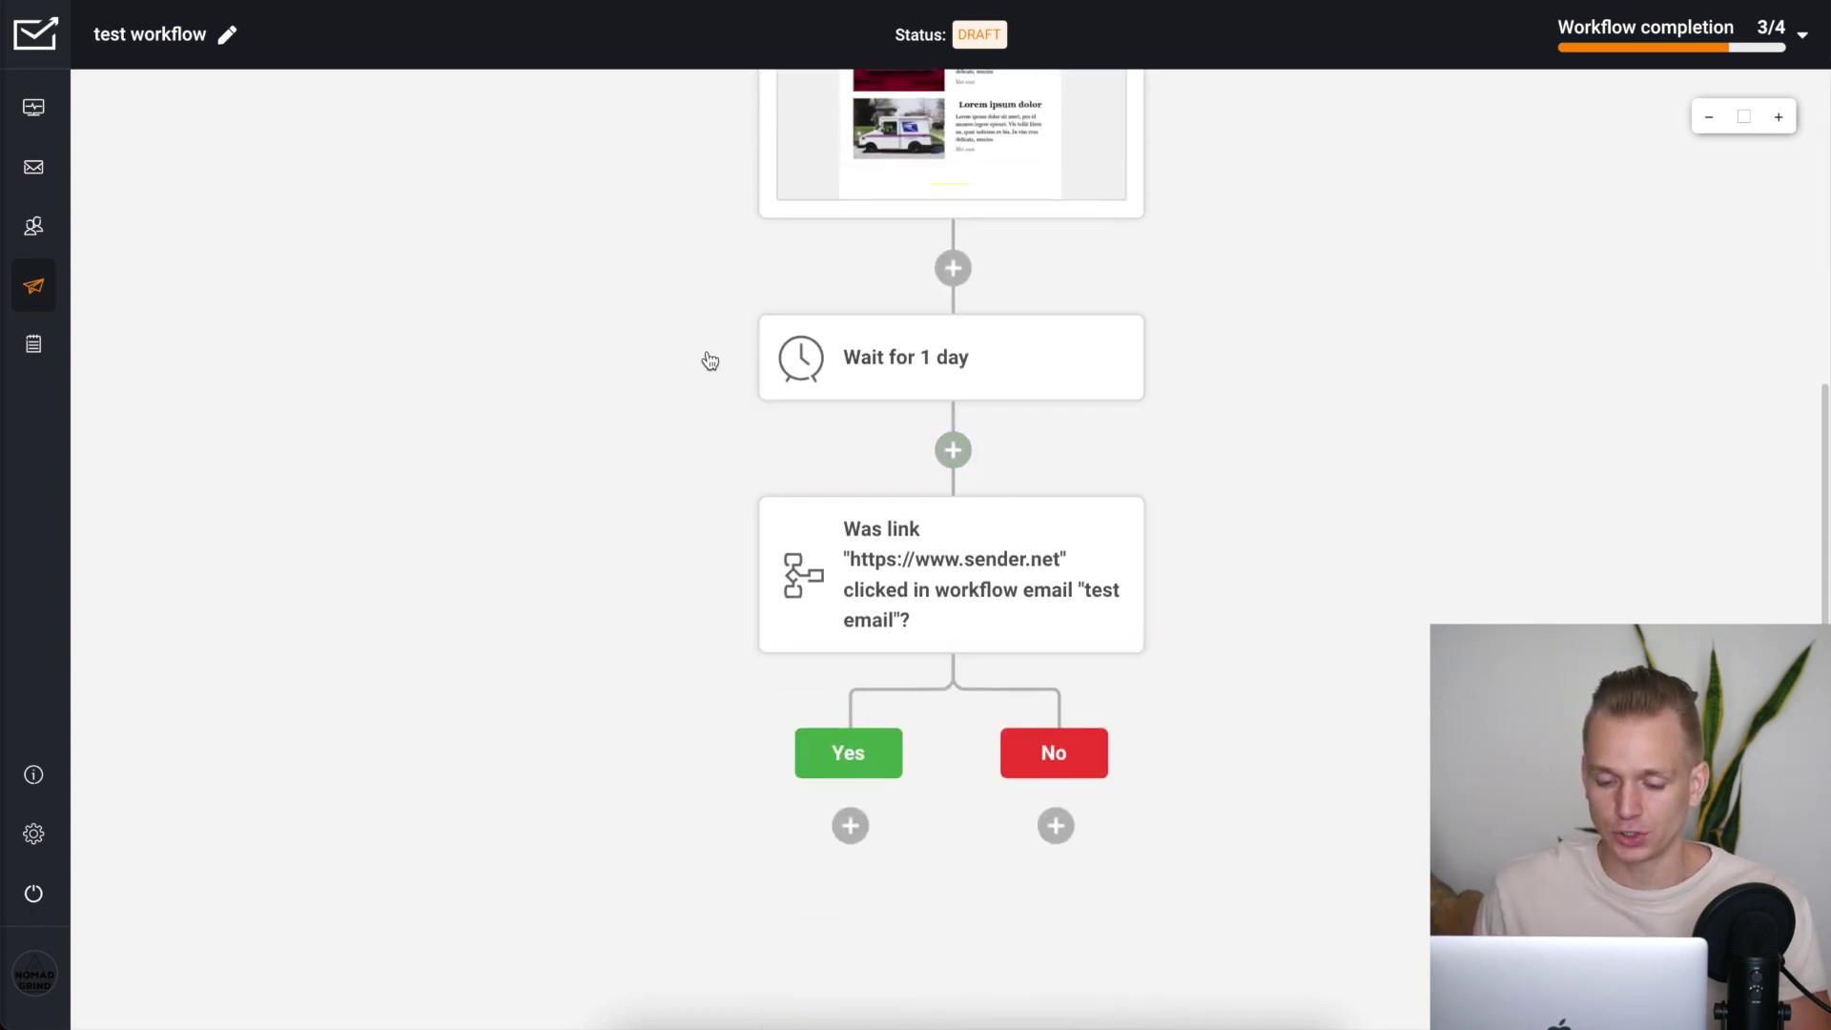
click(897, 361)
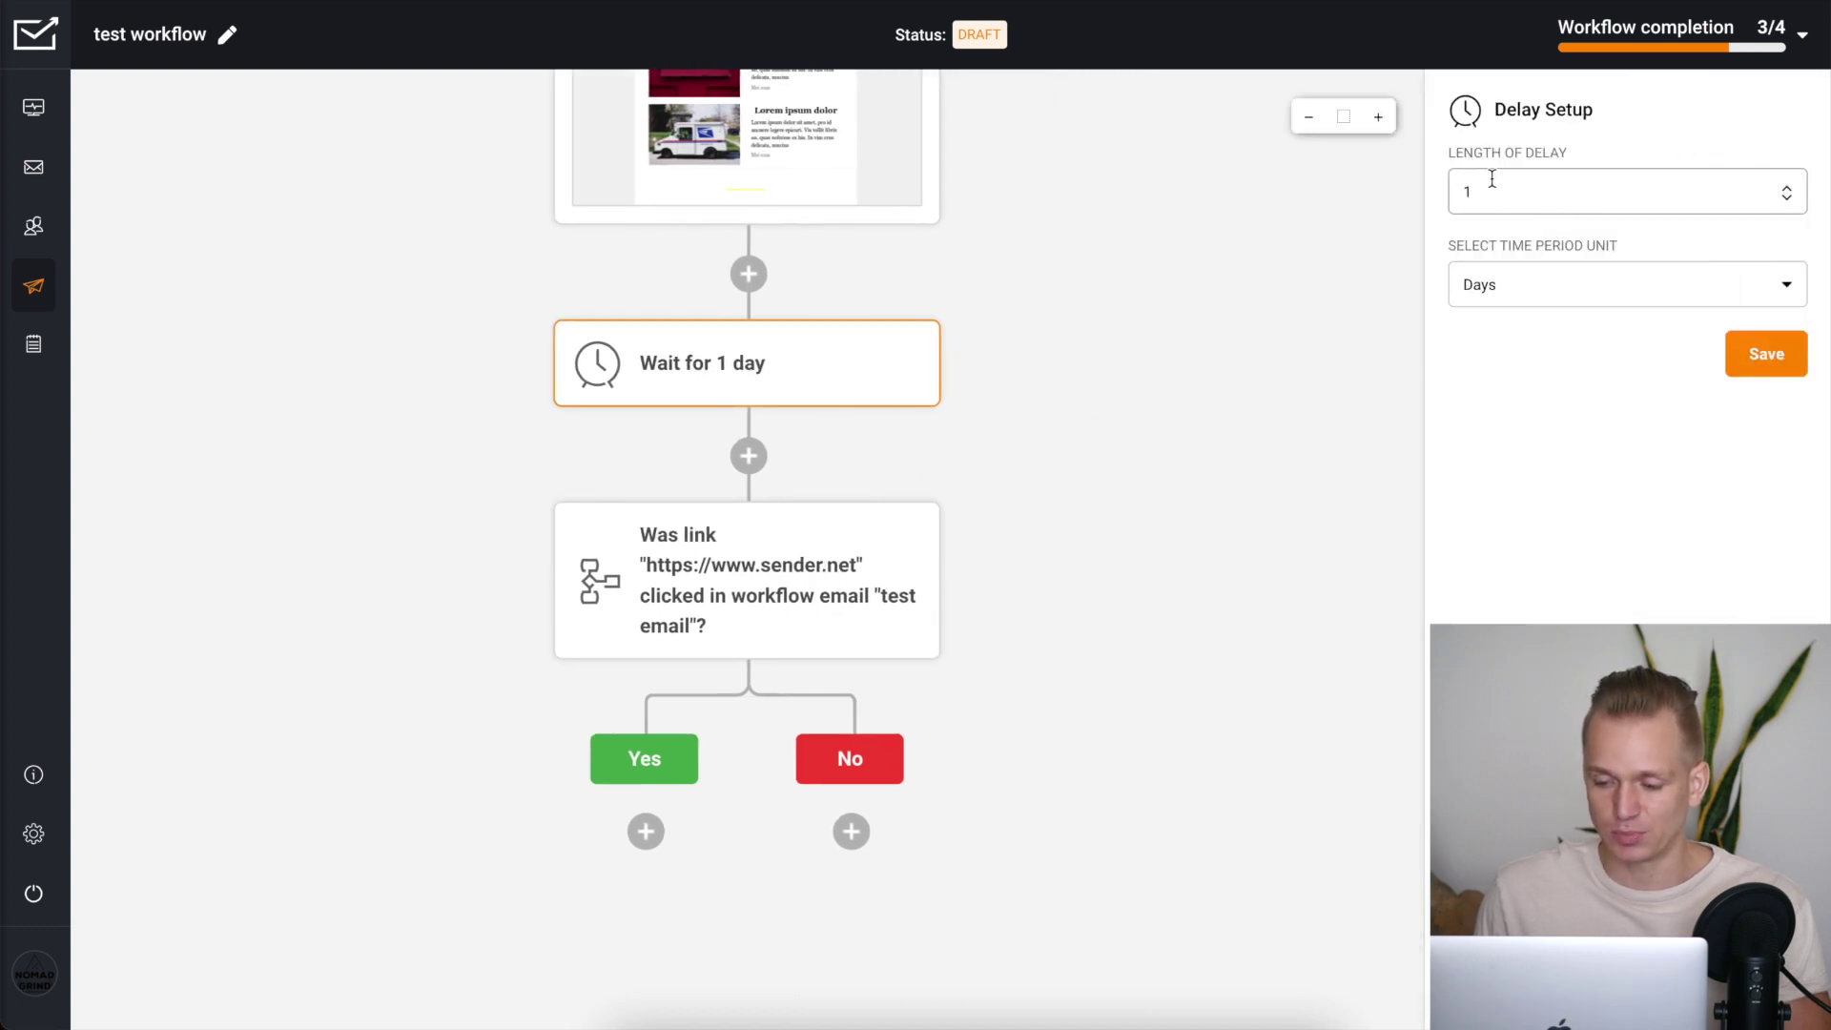
click(1559, 288)
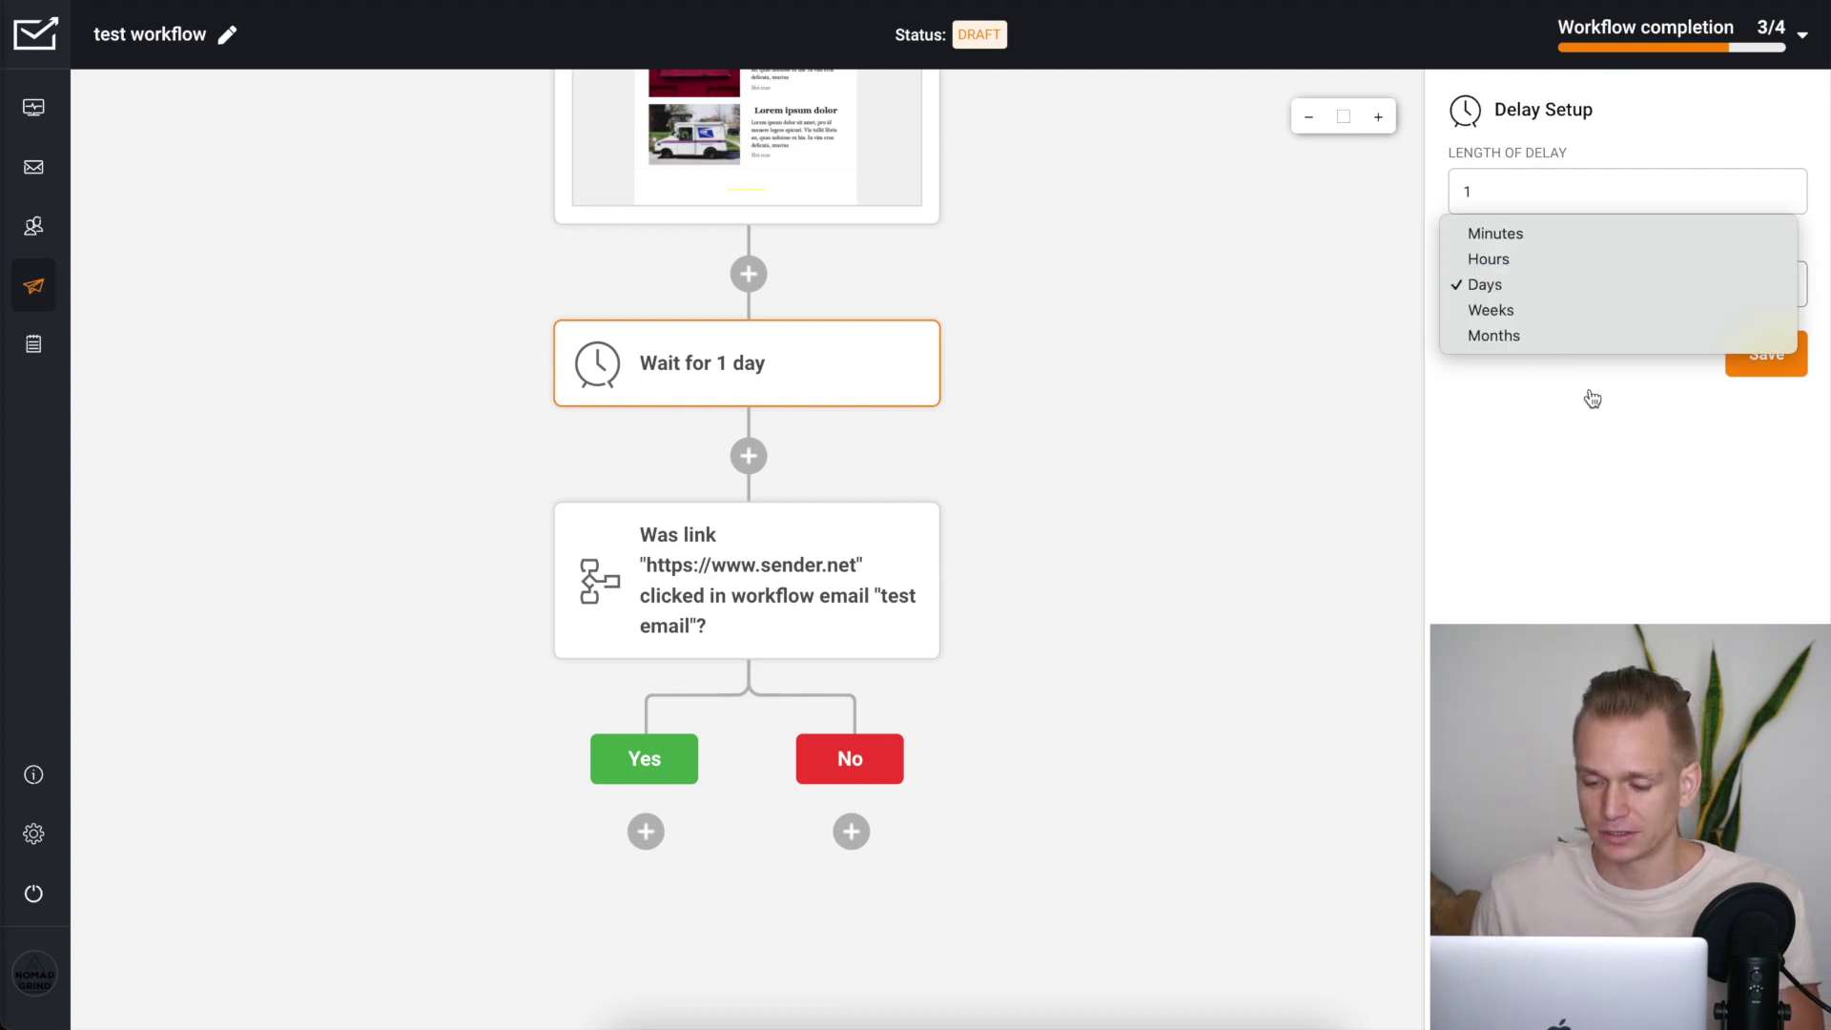
click(1589, 359)
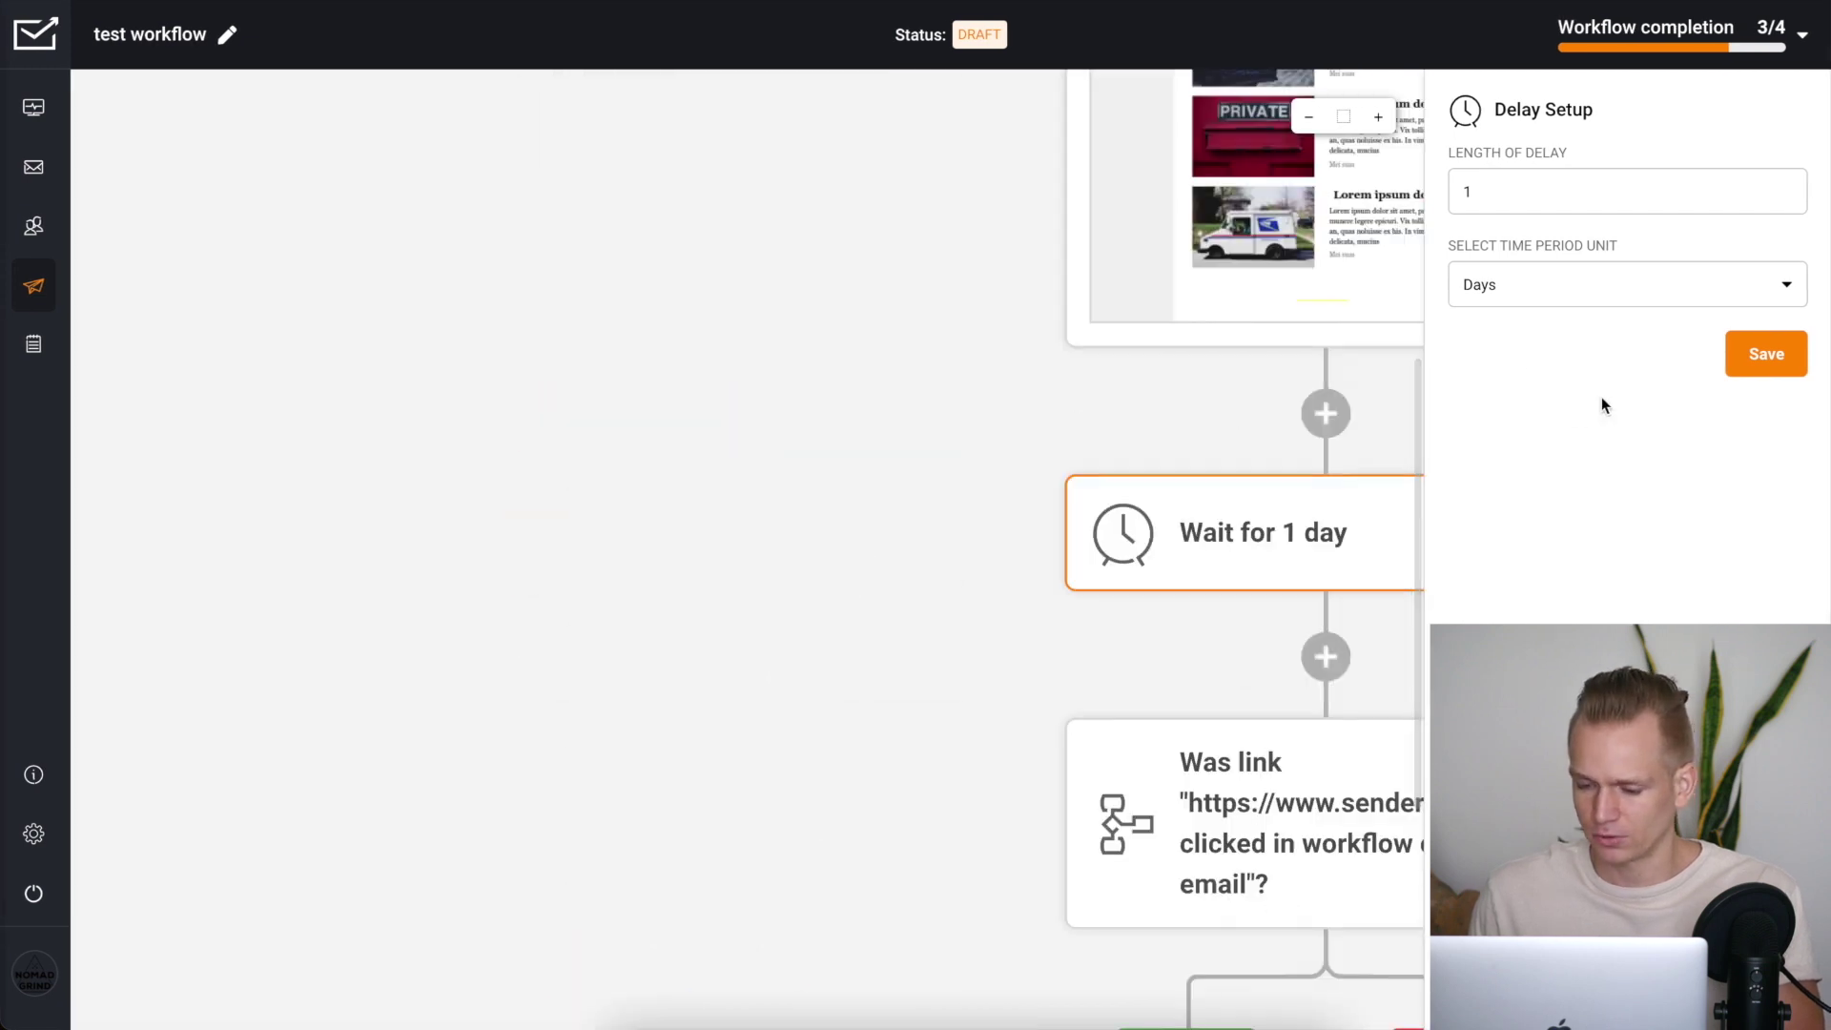
scroll(993, 372, up, 5)
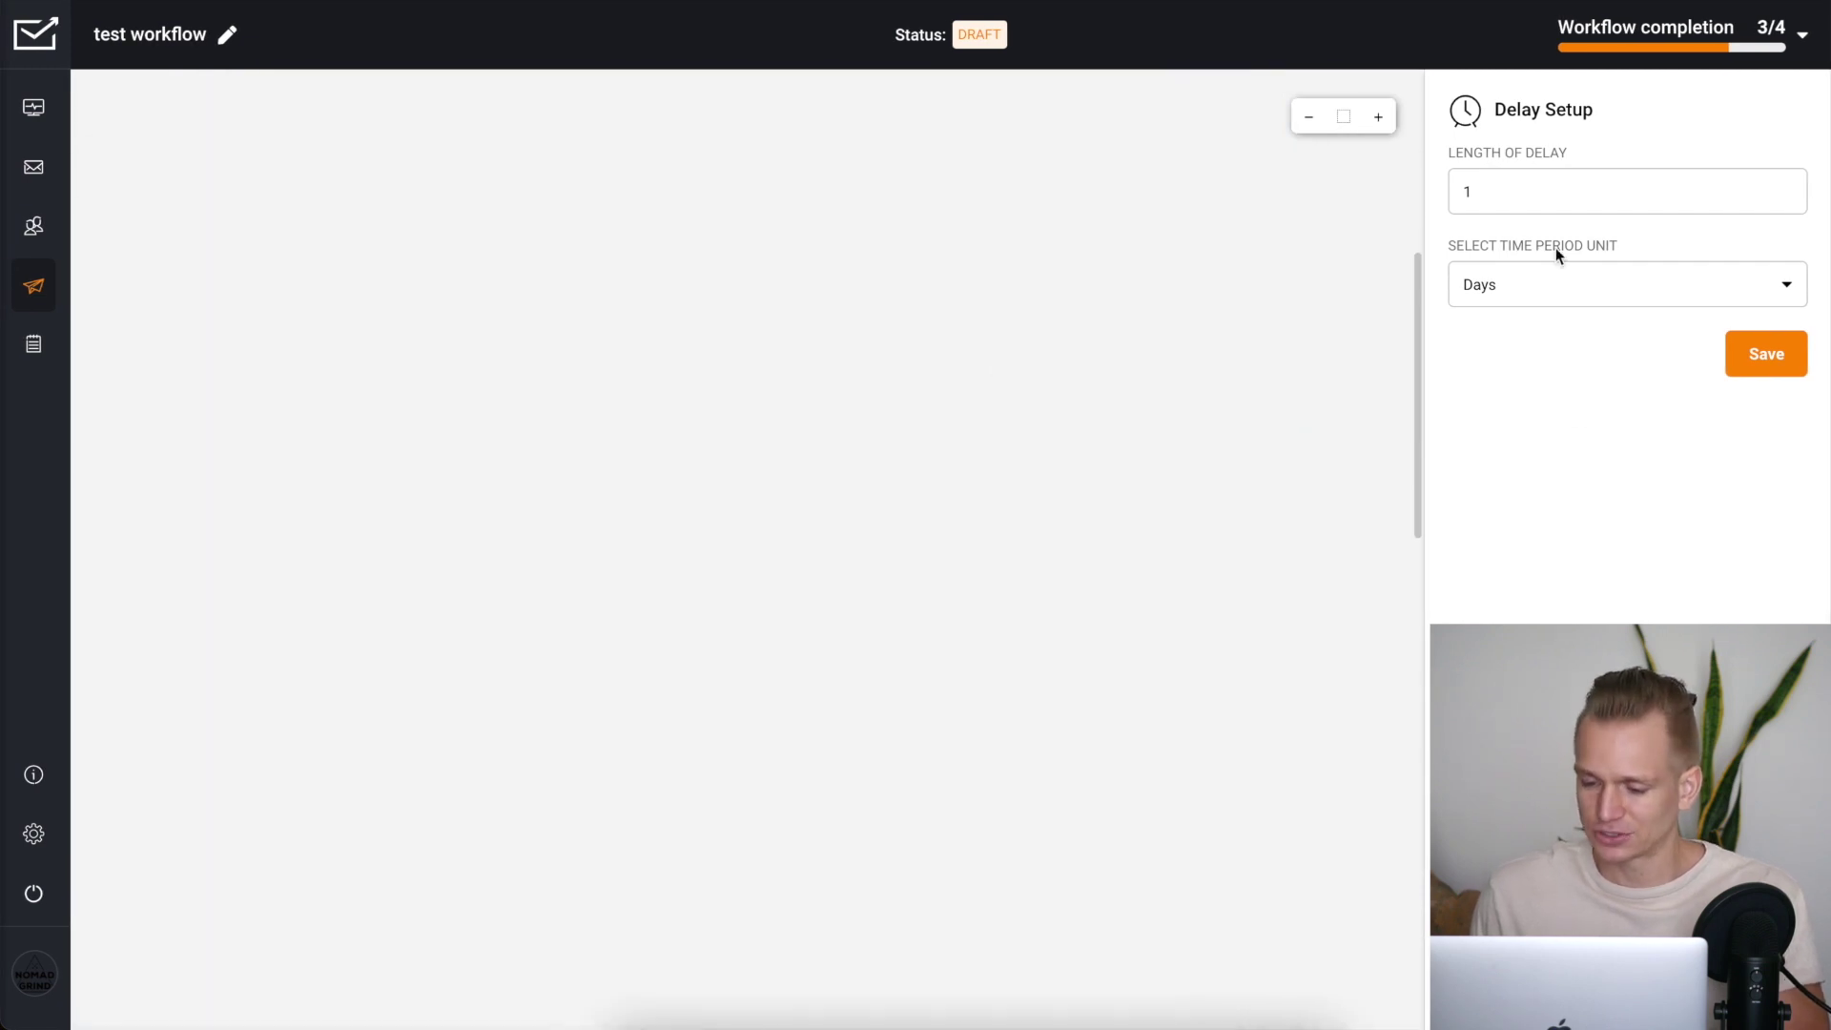
click(1578, 285)
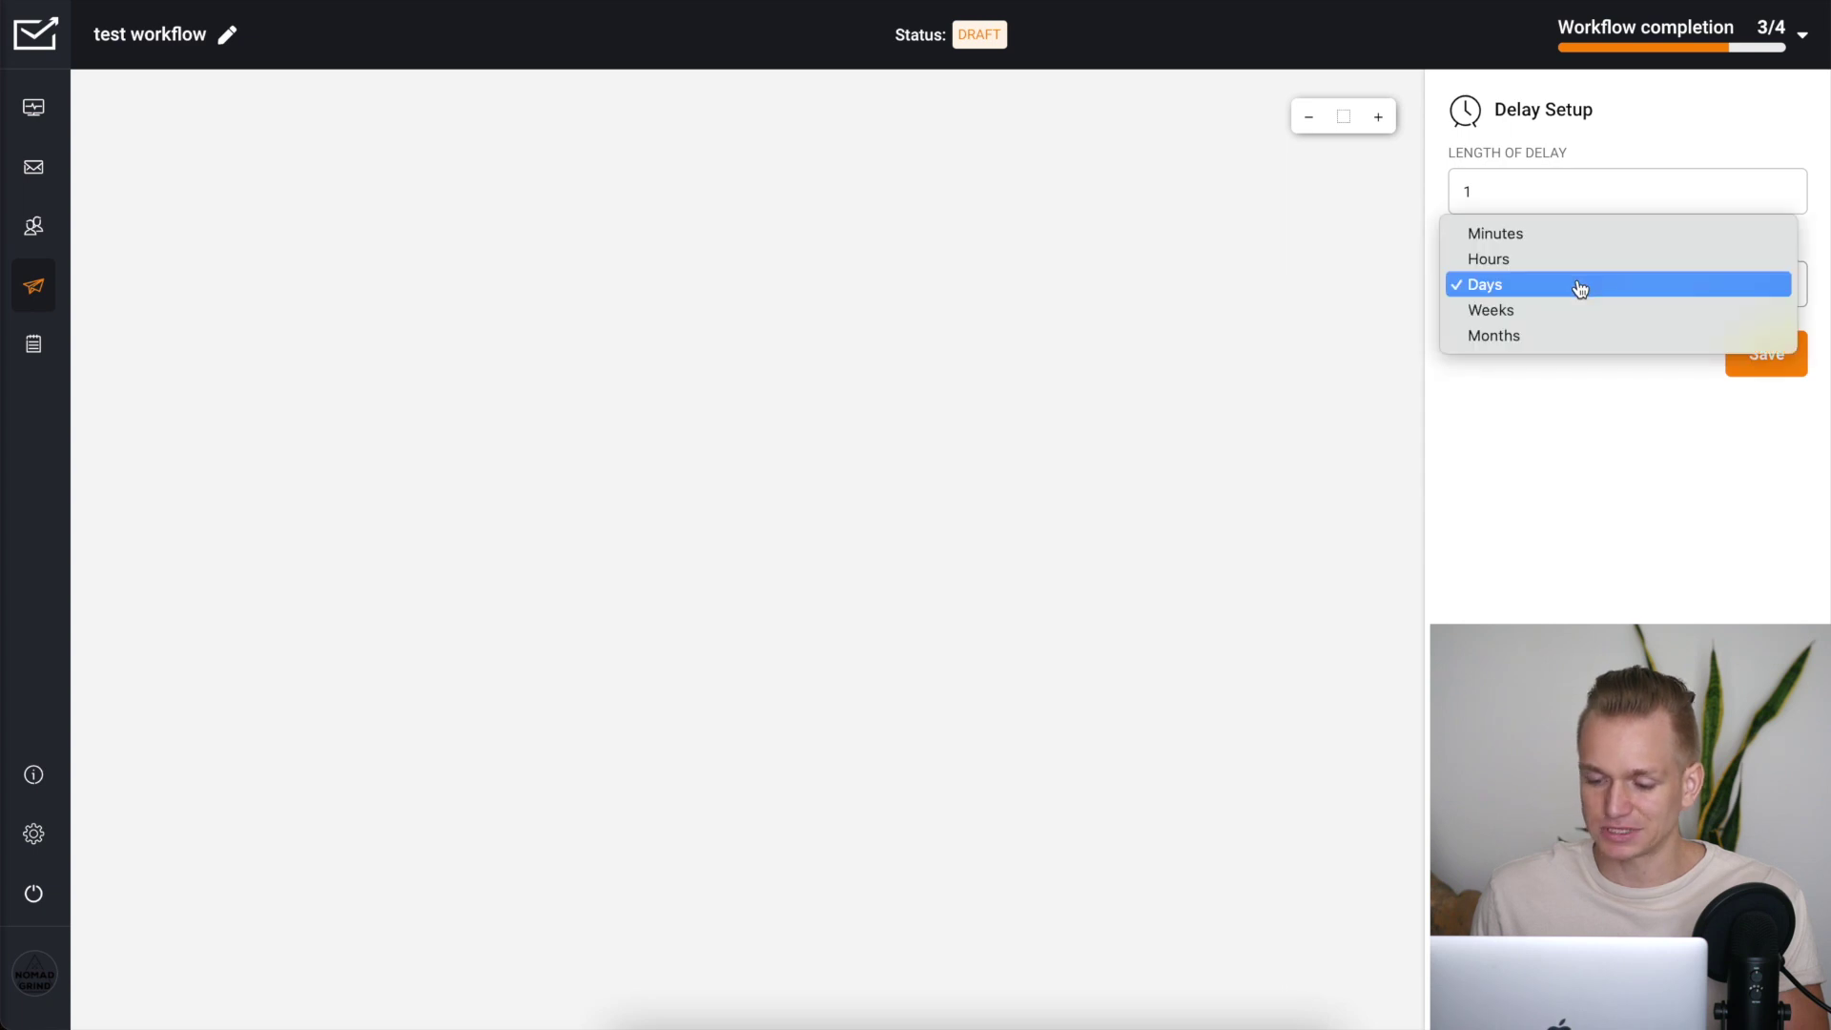
click(1582, 537)
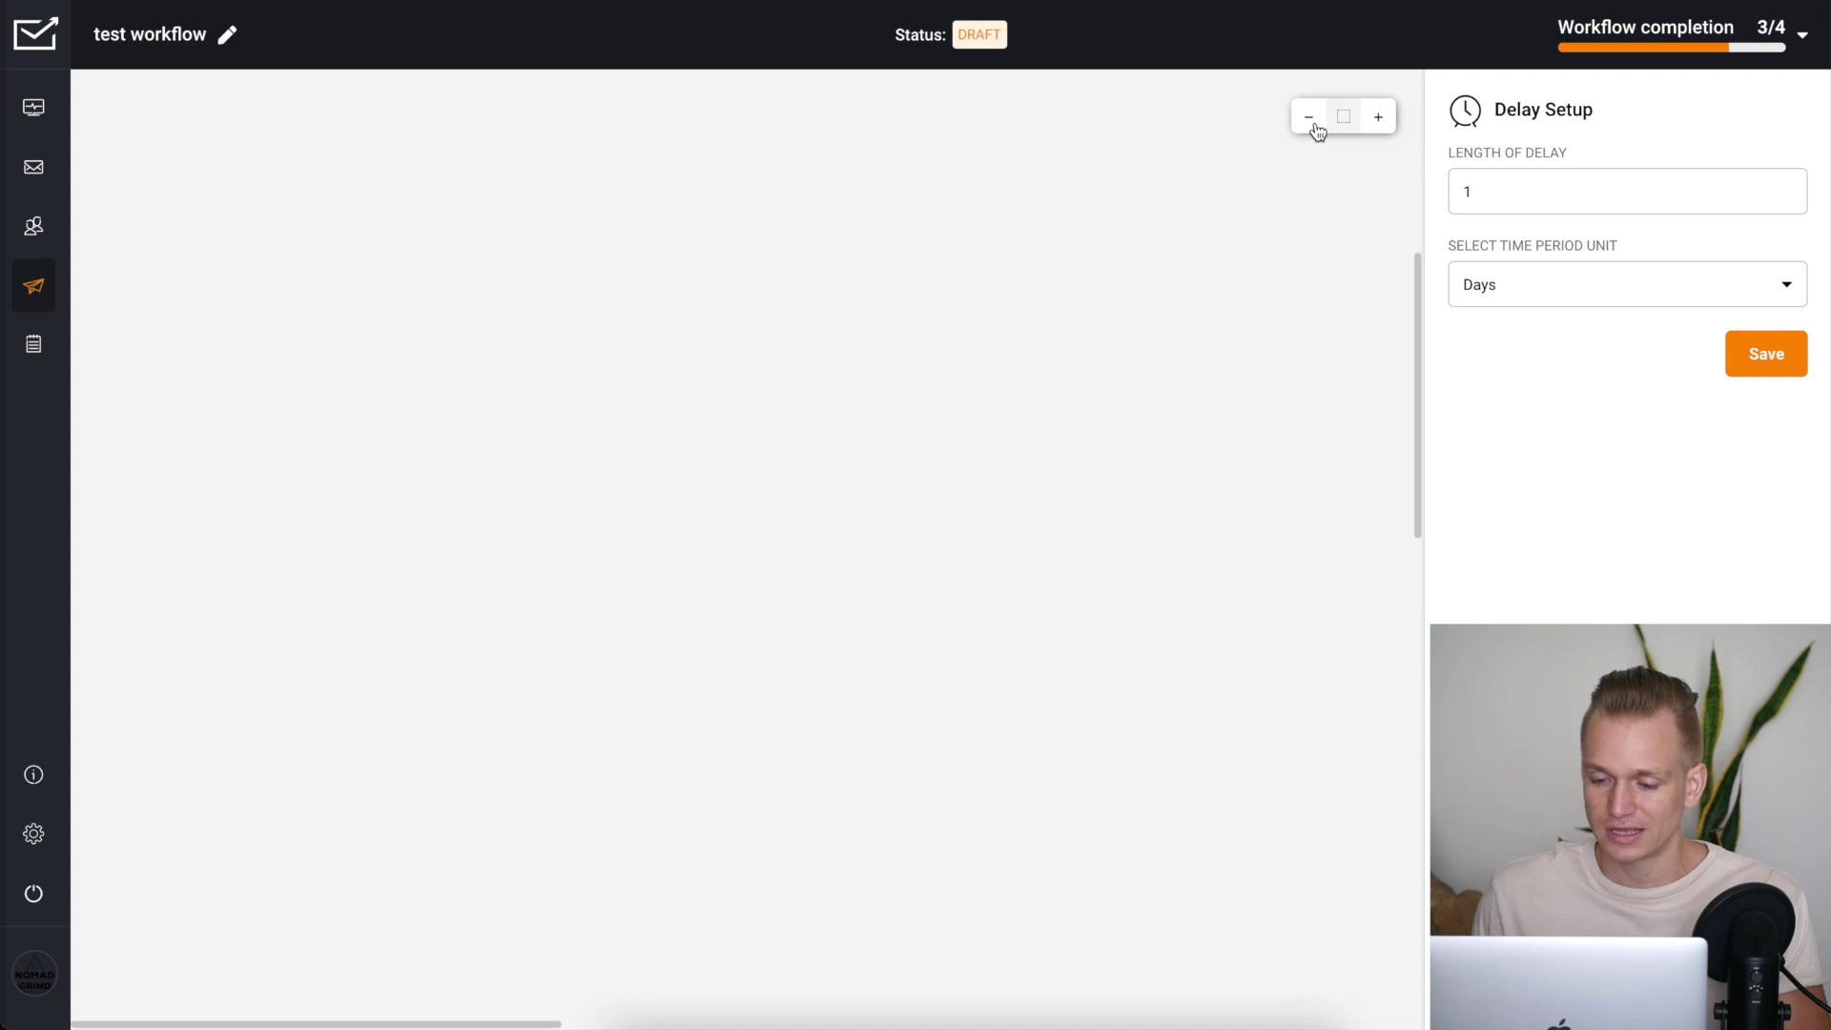
Step: Open the settings of the link-click condition and examine the available activity types
scroll(1015, 441, down, 5)
scroll(1019, 443, down, 3)
scroll(1009, 391, up, 5)
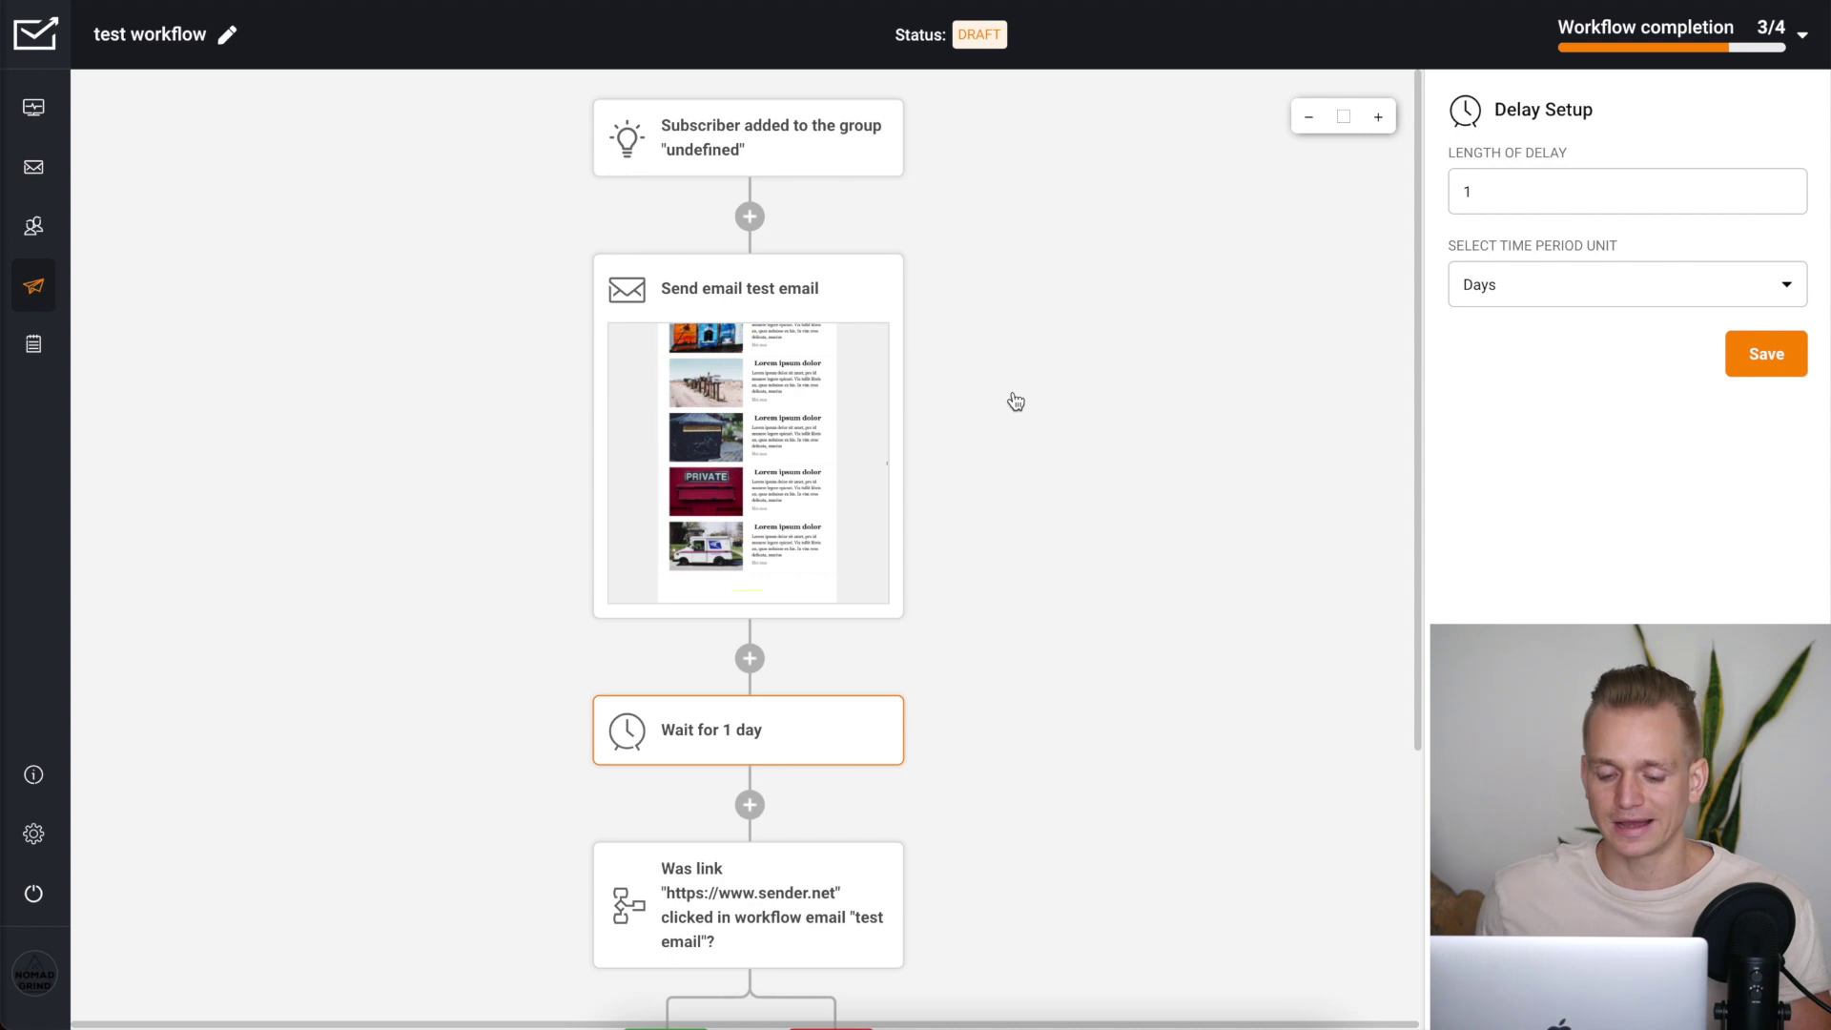
scroll(1014, 401, down, 2)
scroll(881, 632, down, 1)
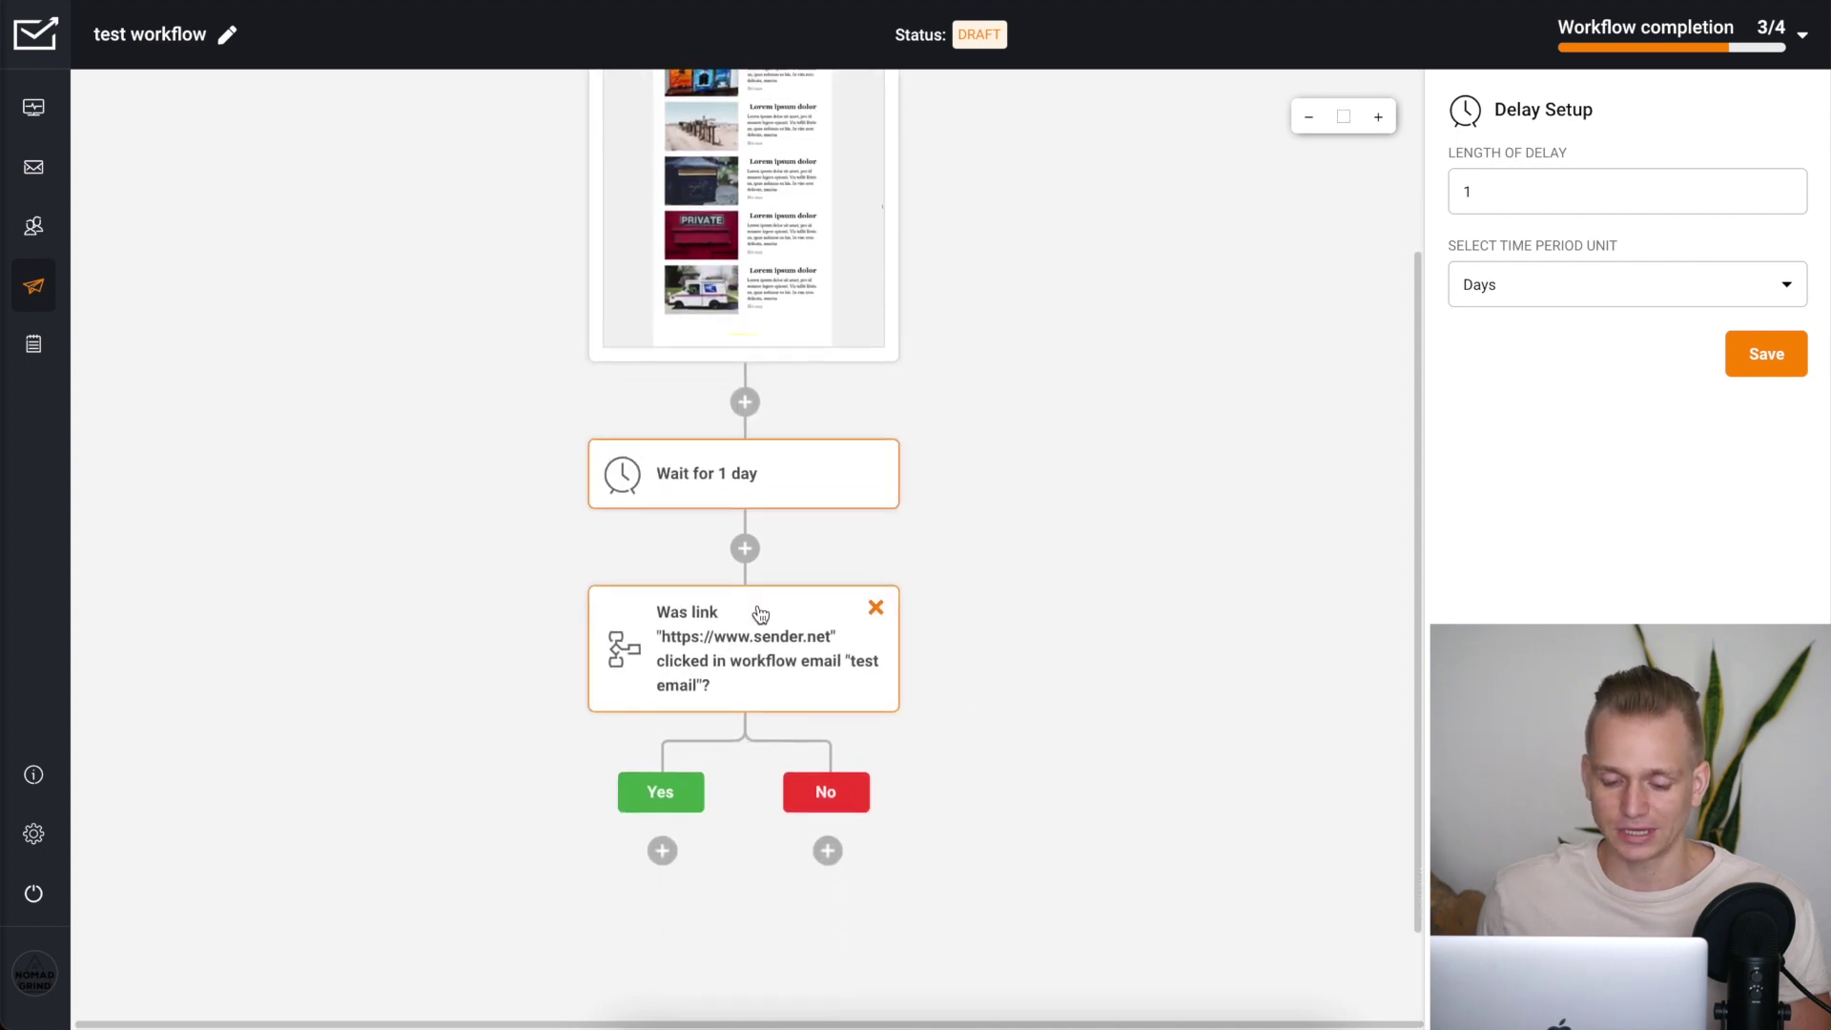
click(748, 693)
scroll(749, 684, down, 1)
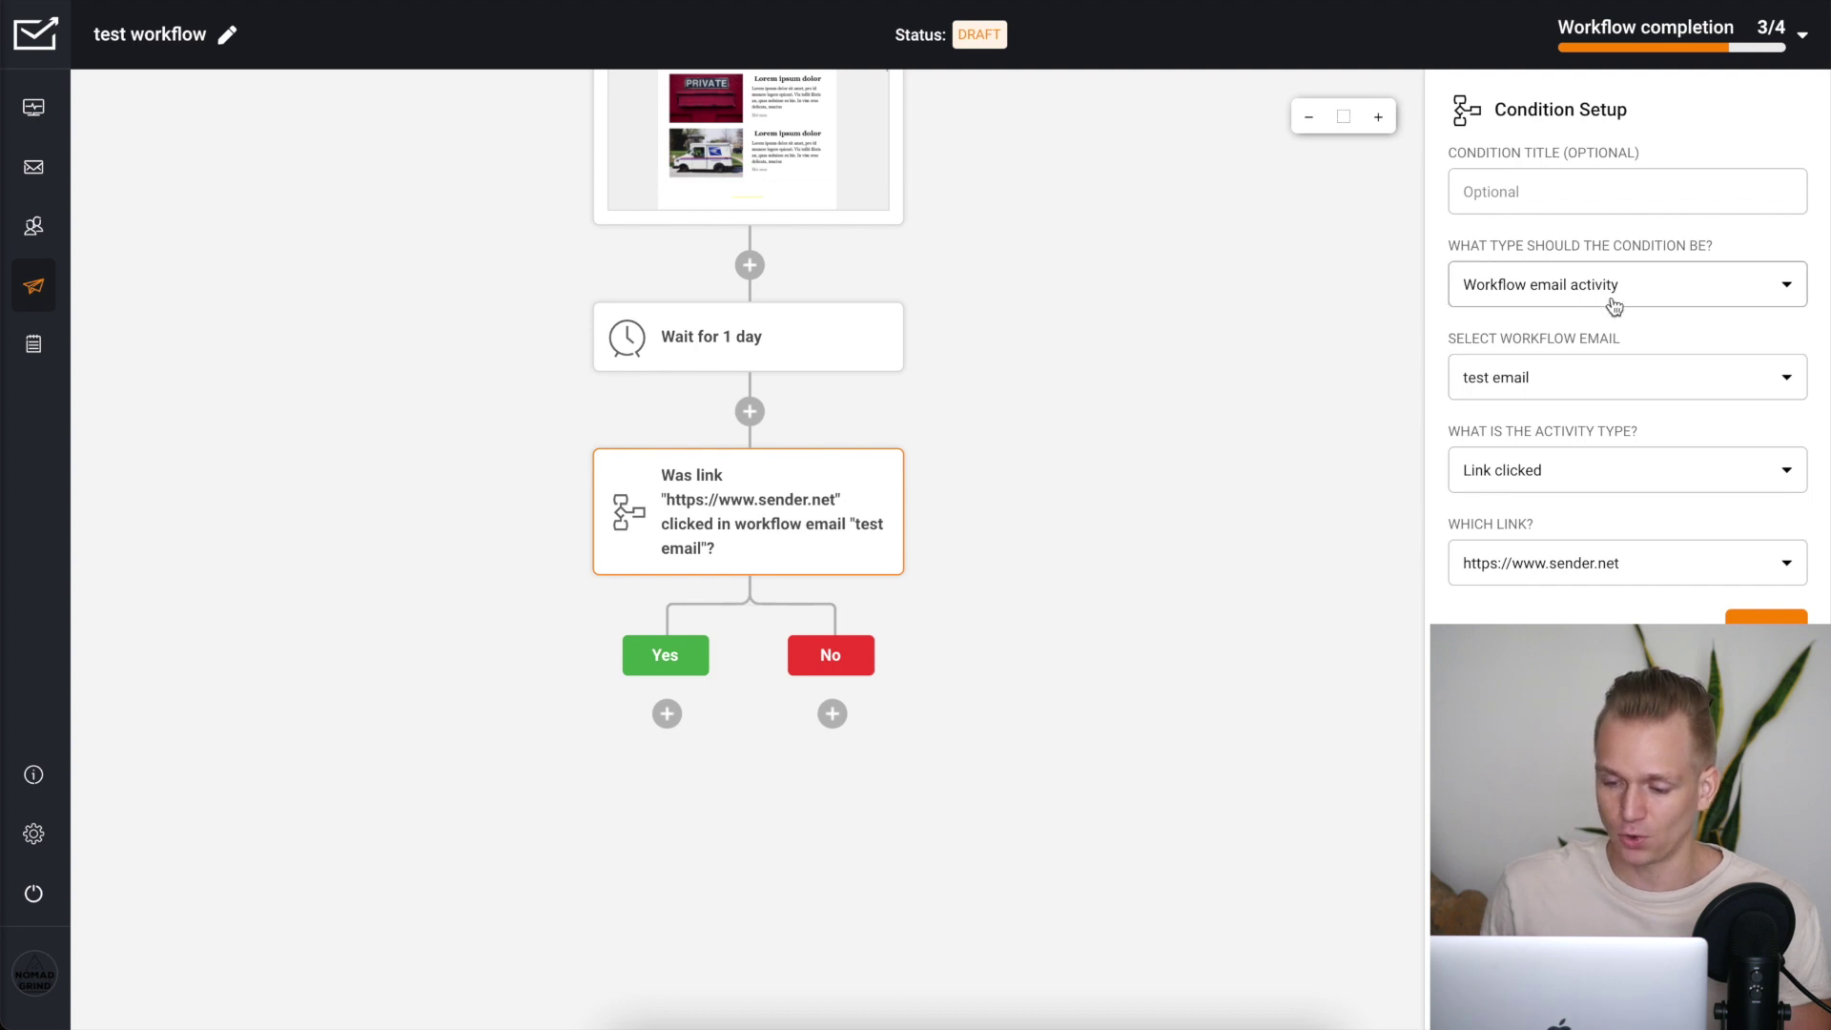
click(1633, 474)
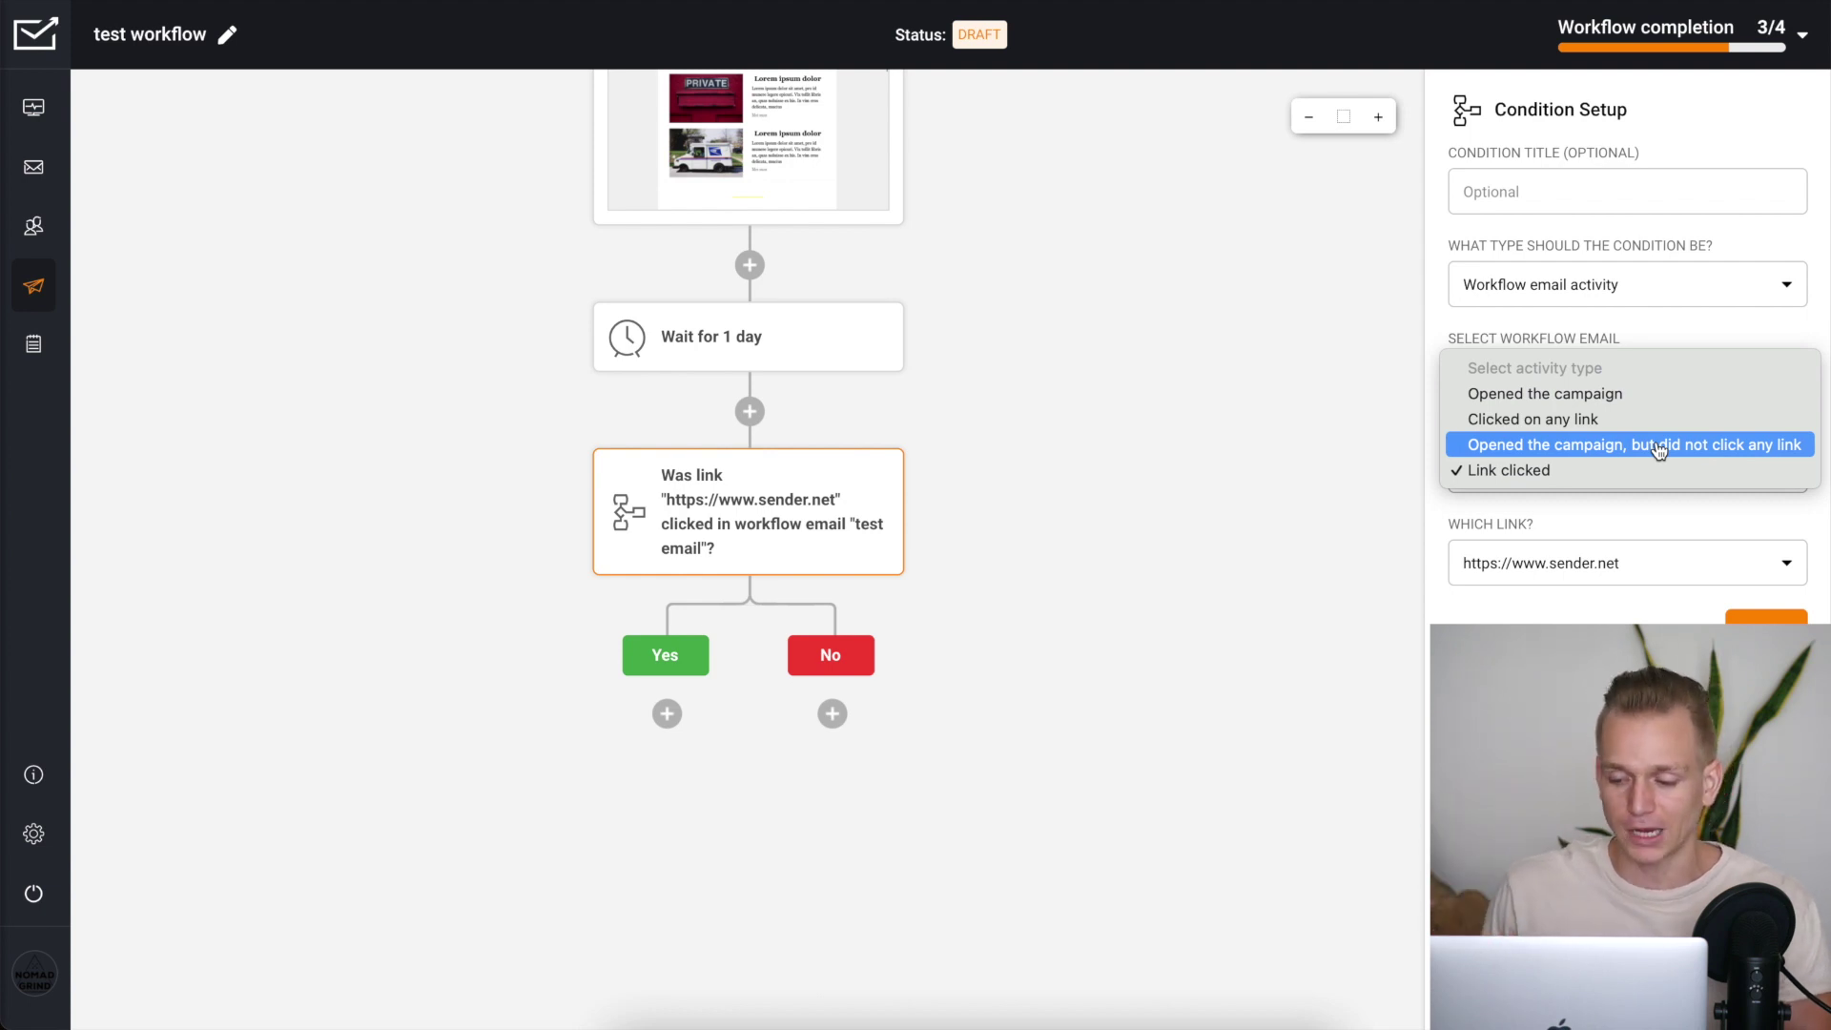
click(1449, 517)
Step: Review the email, delay and condition sequence and examine which step types can be inserted before the condition
scroll(973, 499, up, 3)
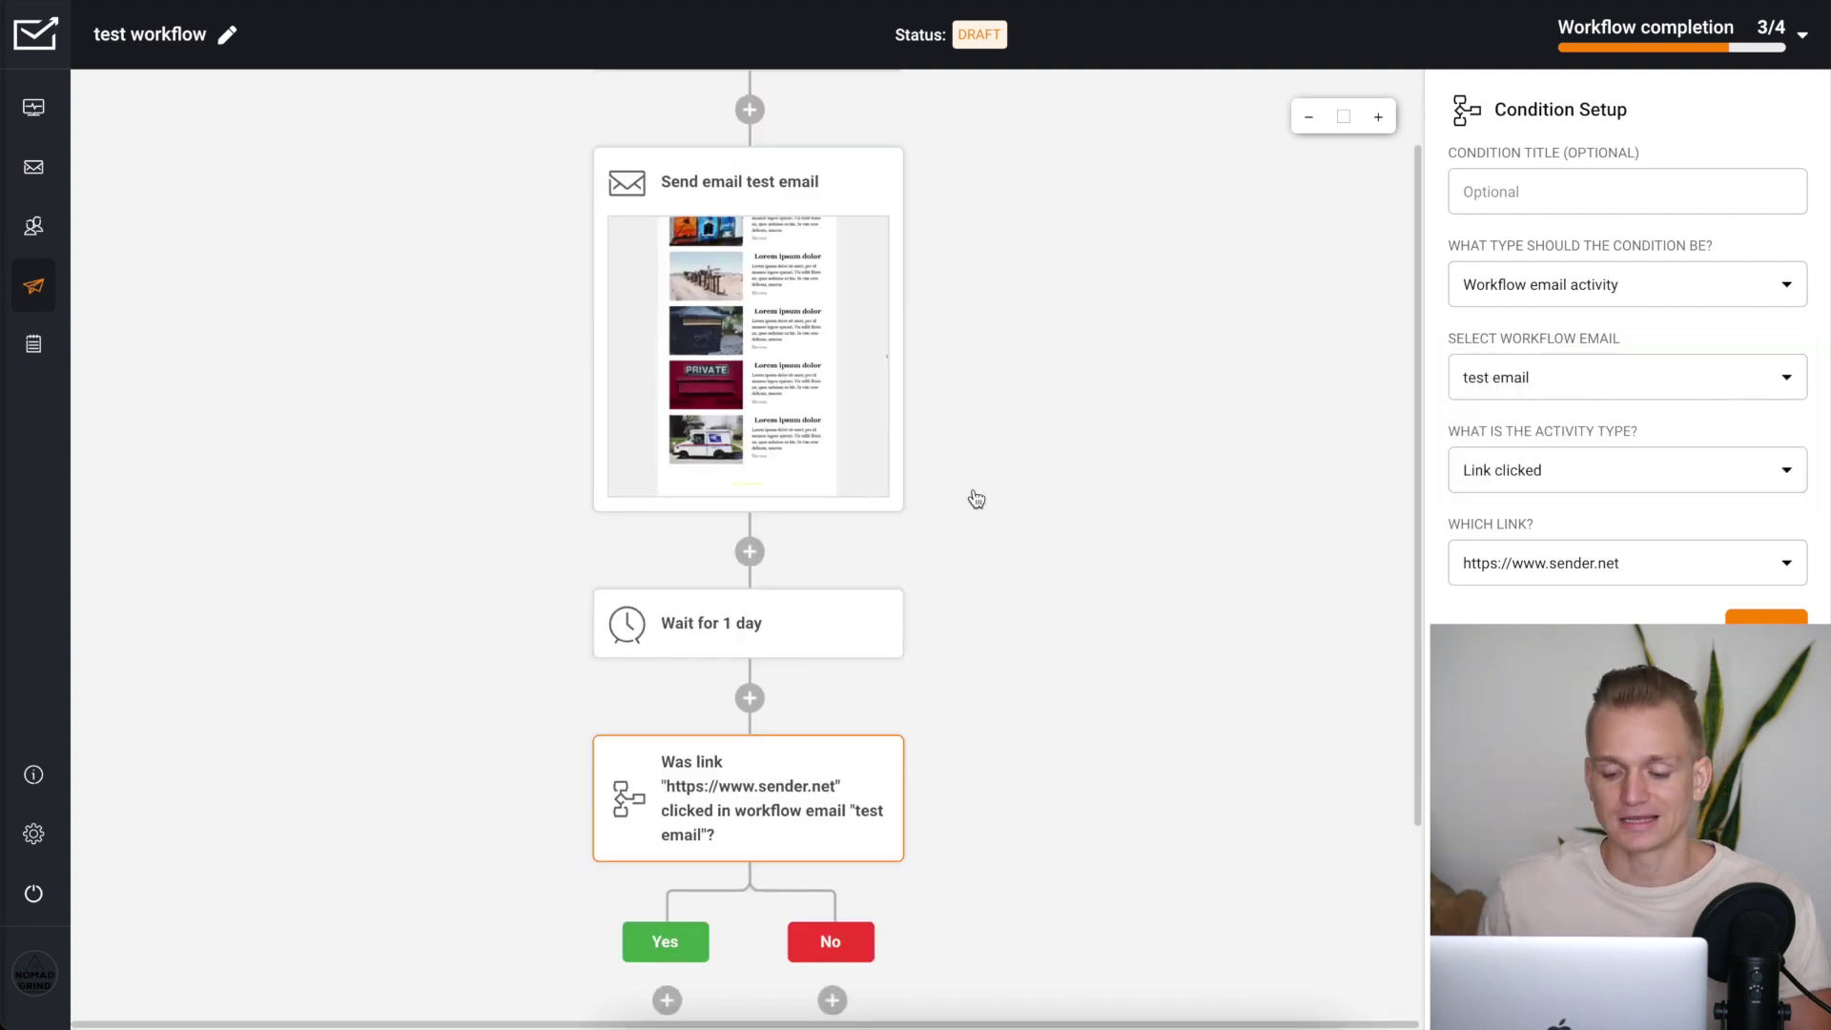
scroll(977, 499, down, 1)
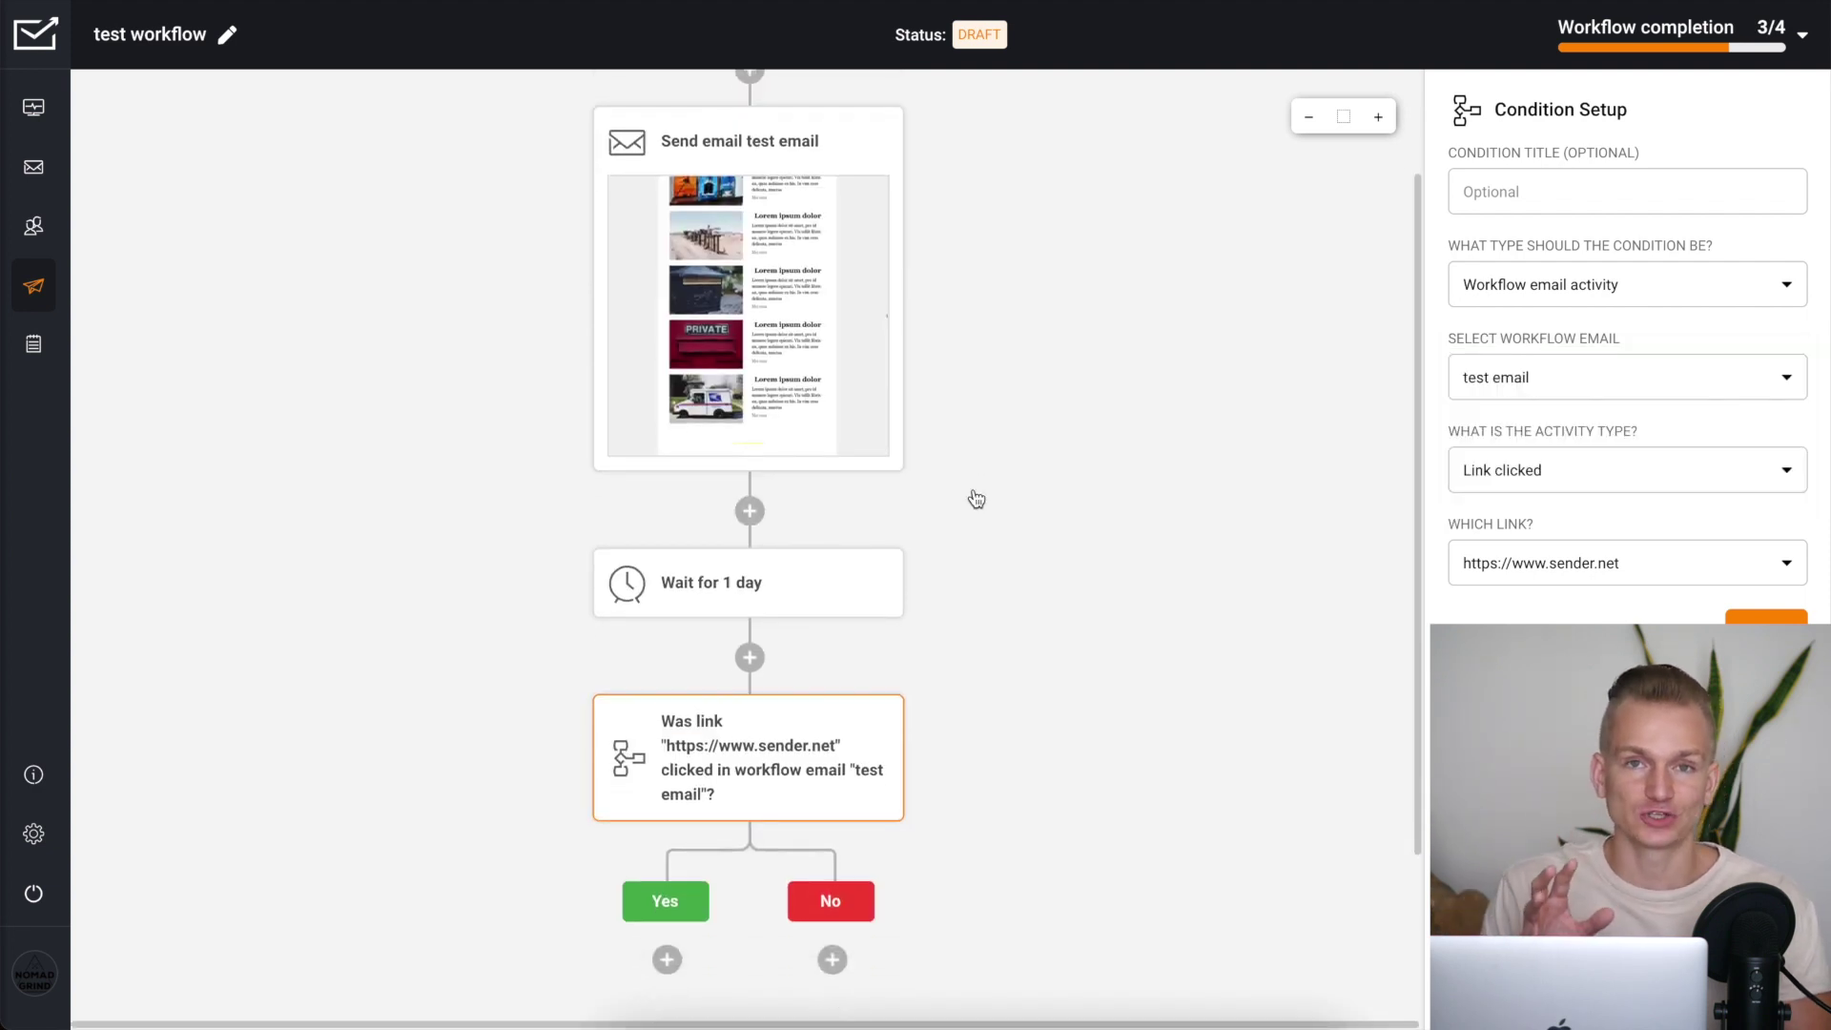
scroll(976, 499, down, 2)
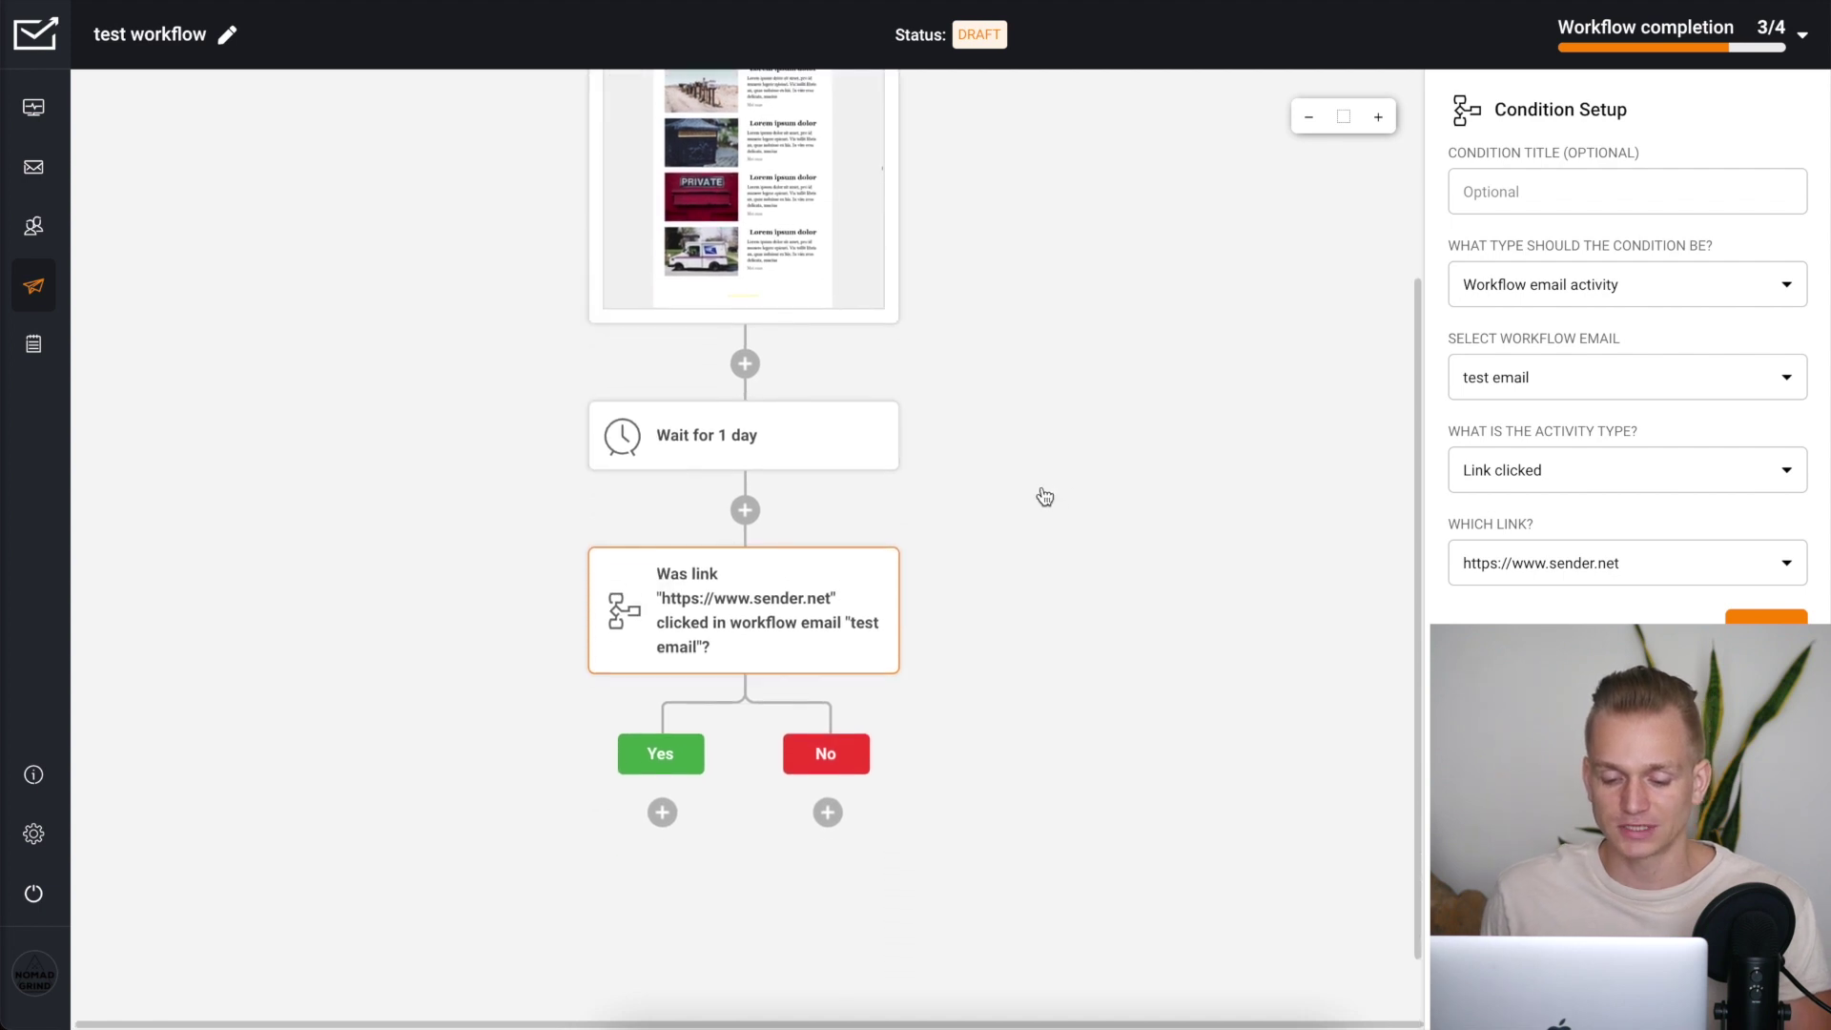
click(759, 476)
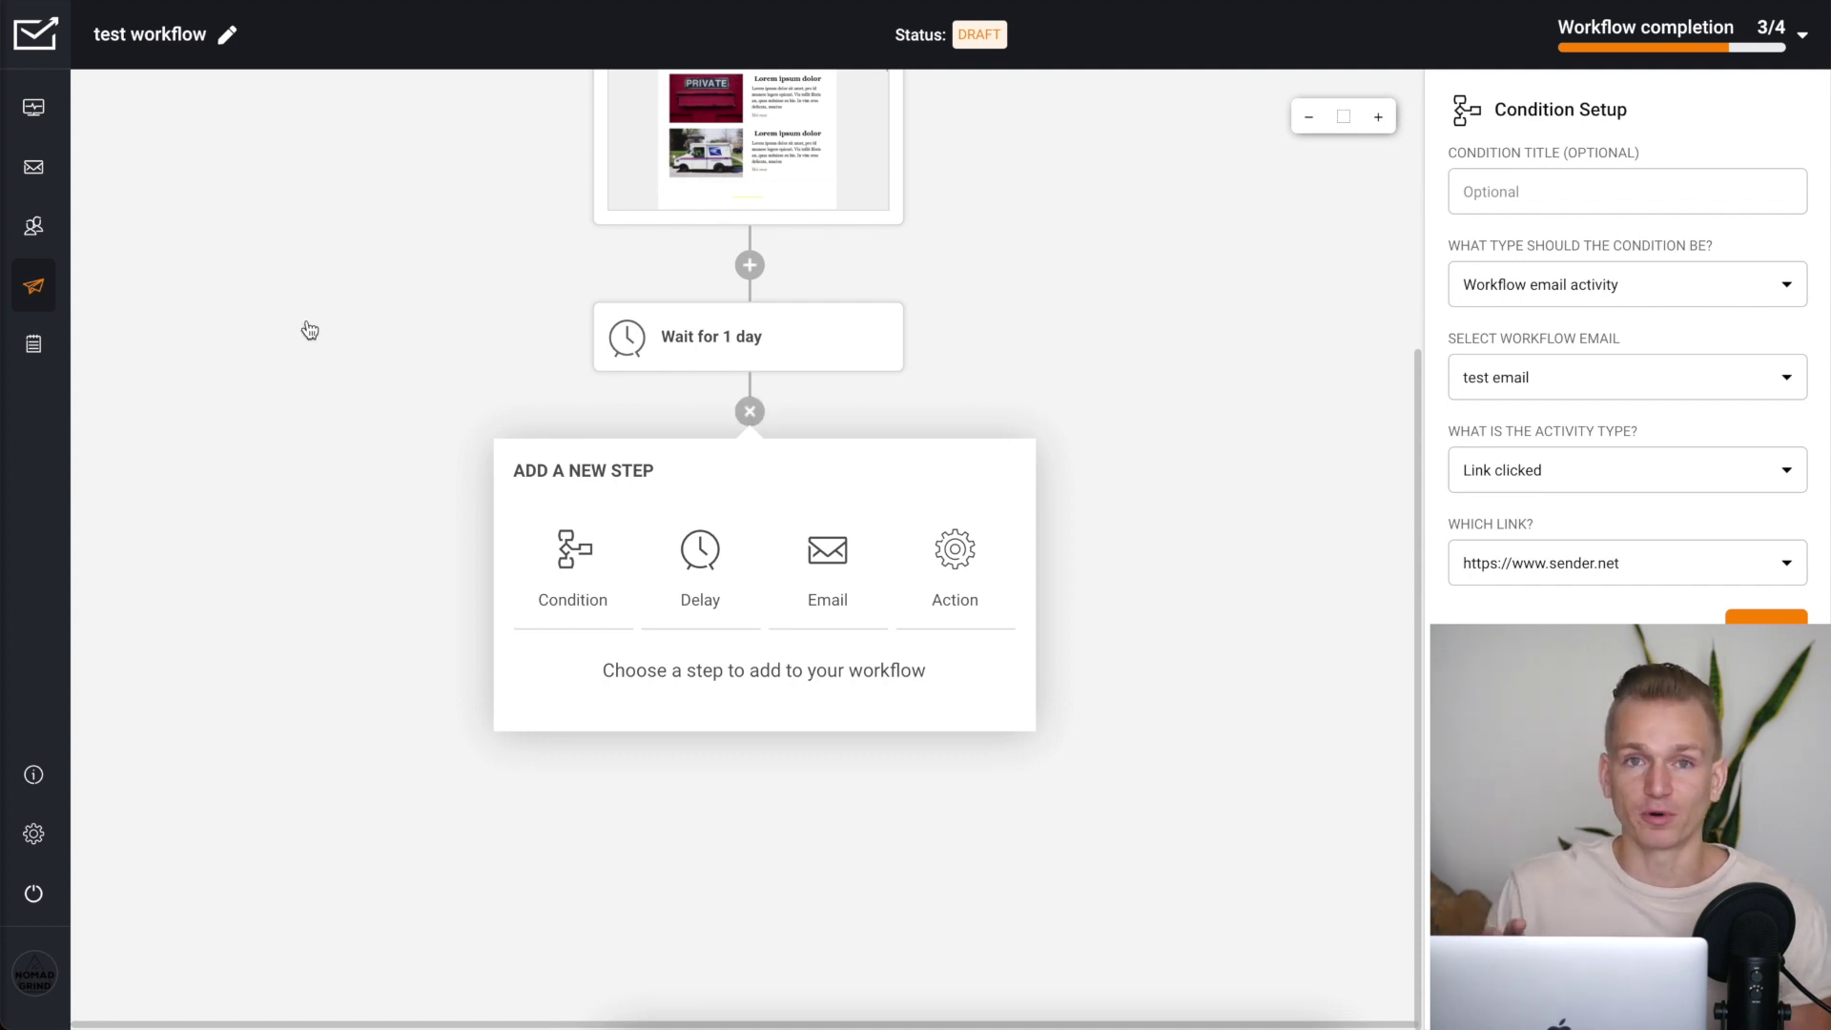
click(1198, 258)
Step: Open the setup of the workflow's group trigger and examine the available trigger types
scroll(1199, 258, up, 4)
click(763, 150)
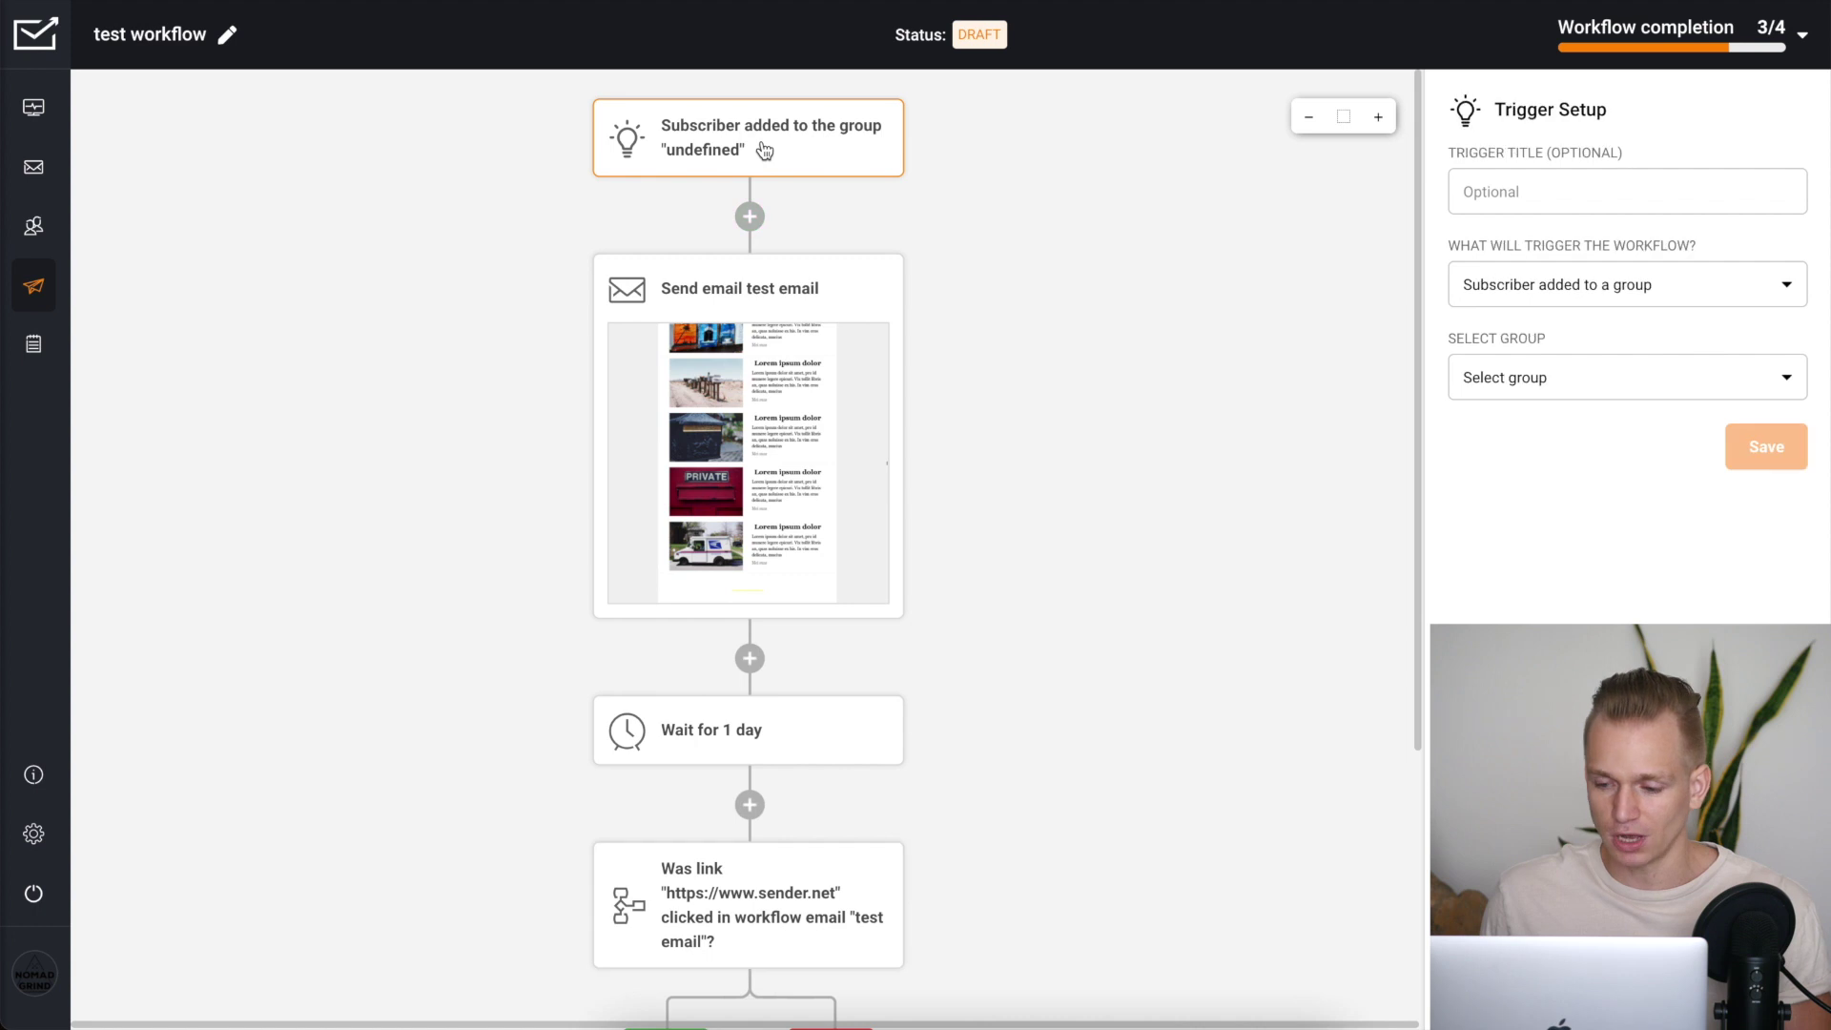
click(1741, 298)
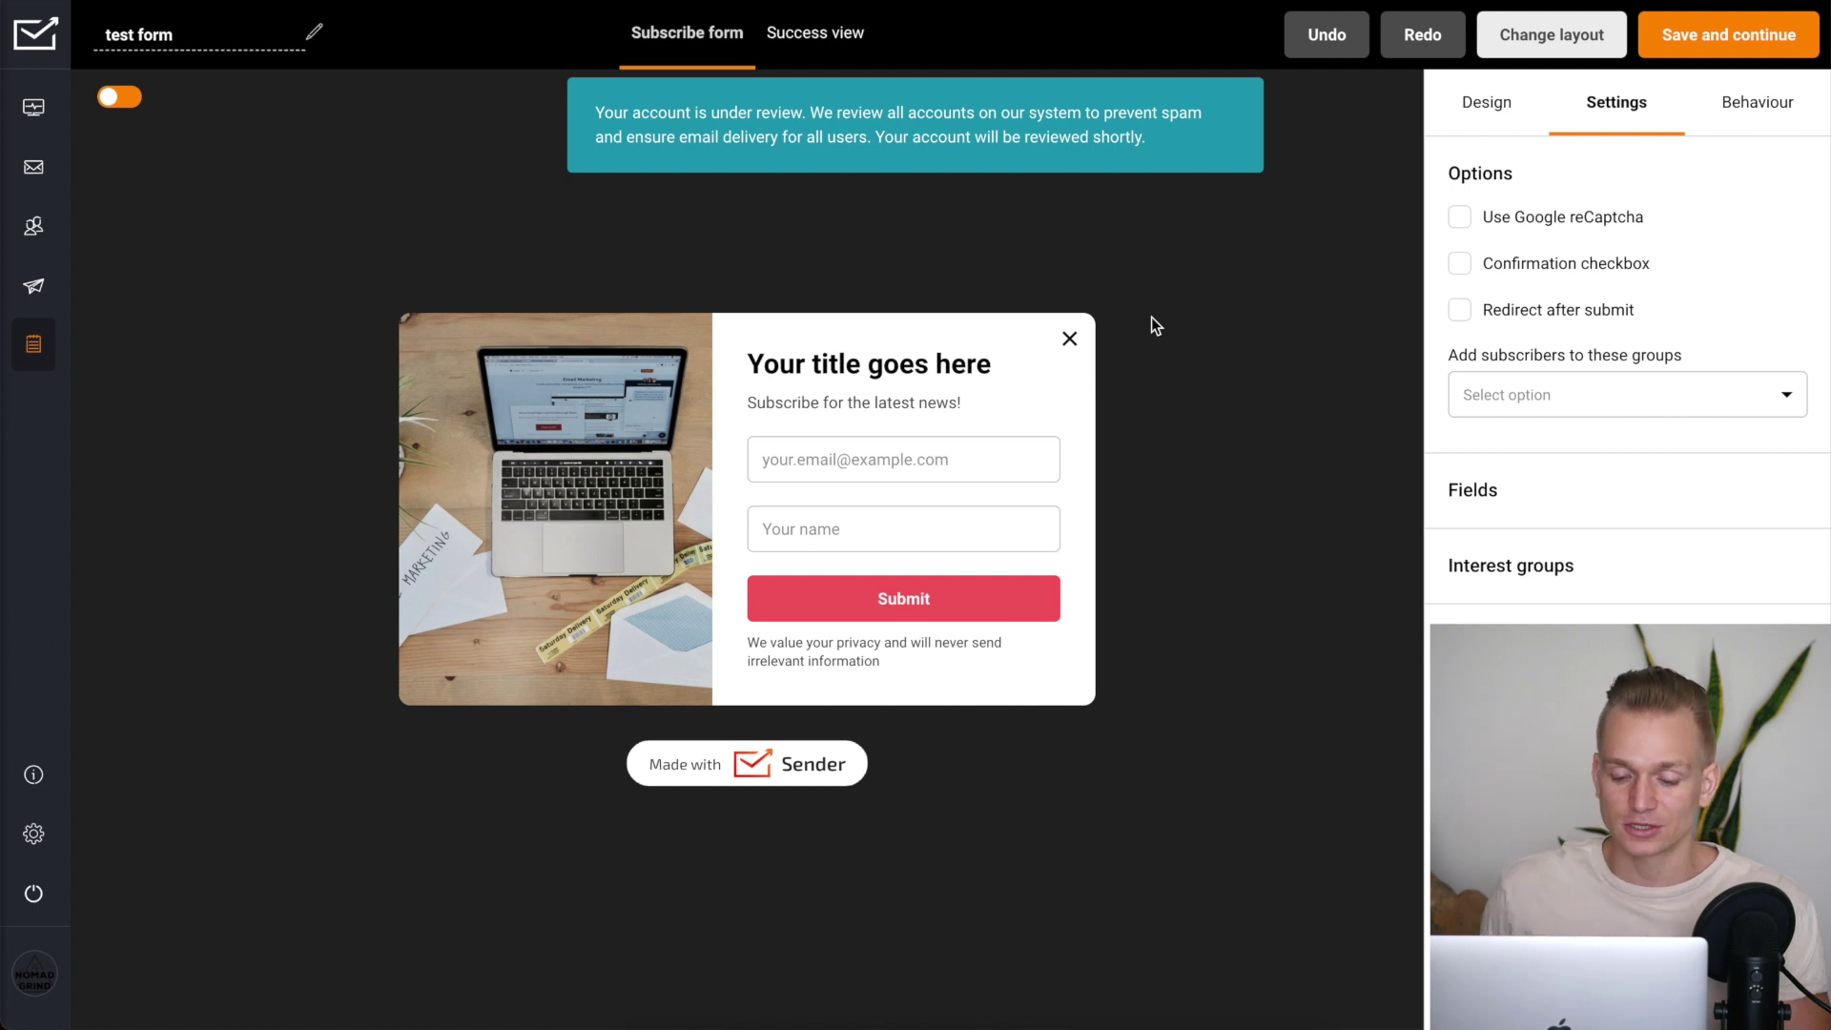
Step: Examine the Design, Settings and Behaviour options of the subscribe form "test form"
click(1503, 110)
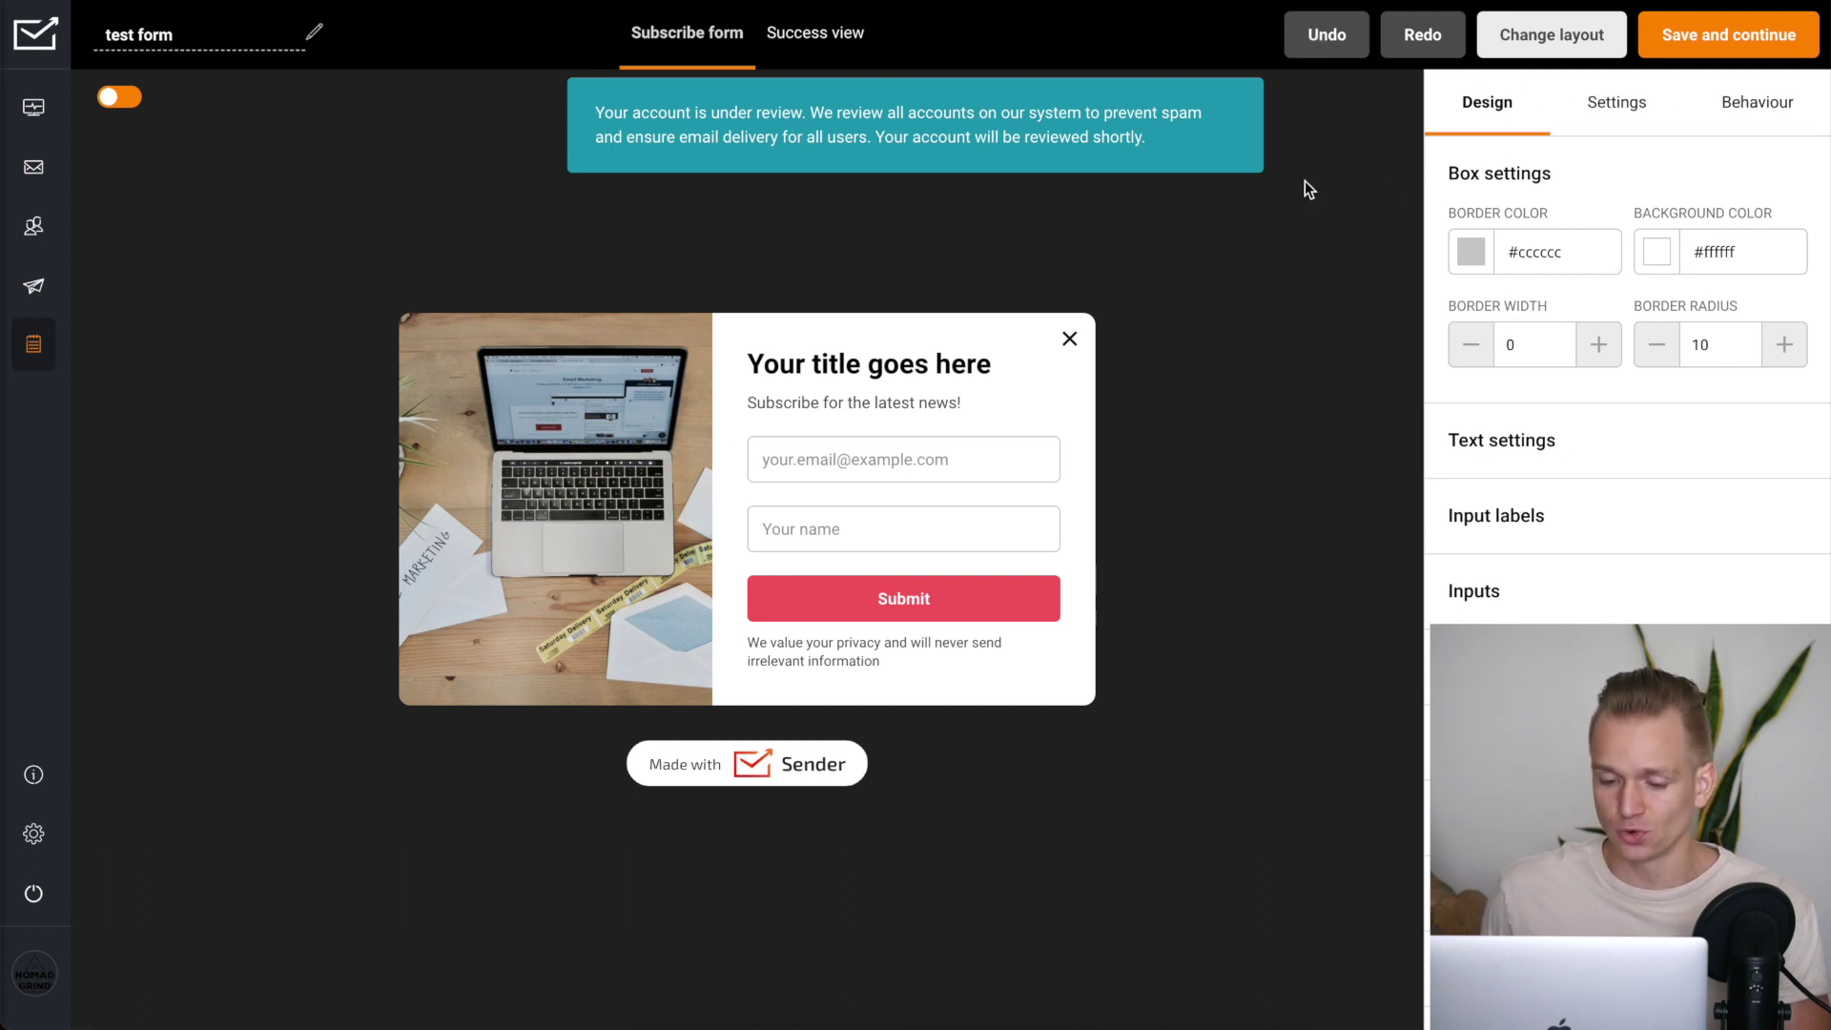
click(1616, 105)
click(1731, 107)
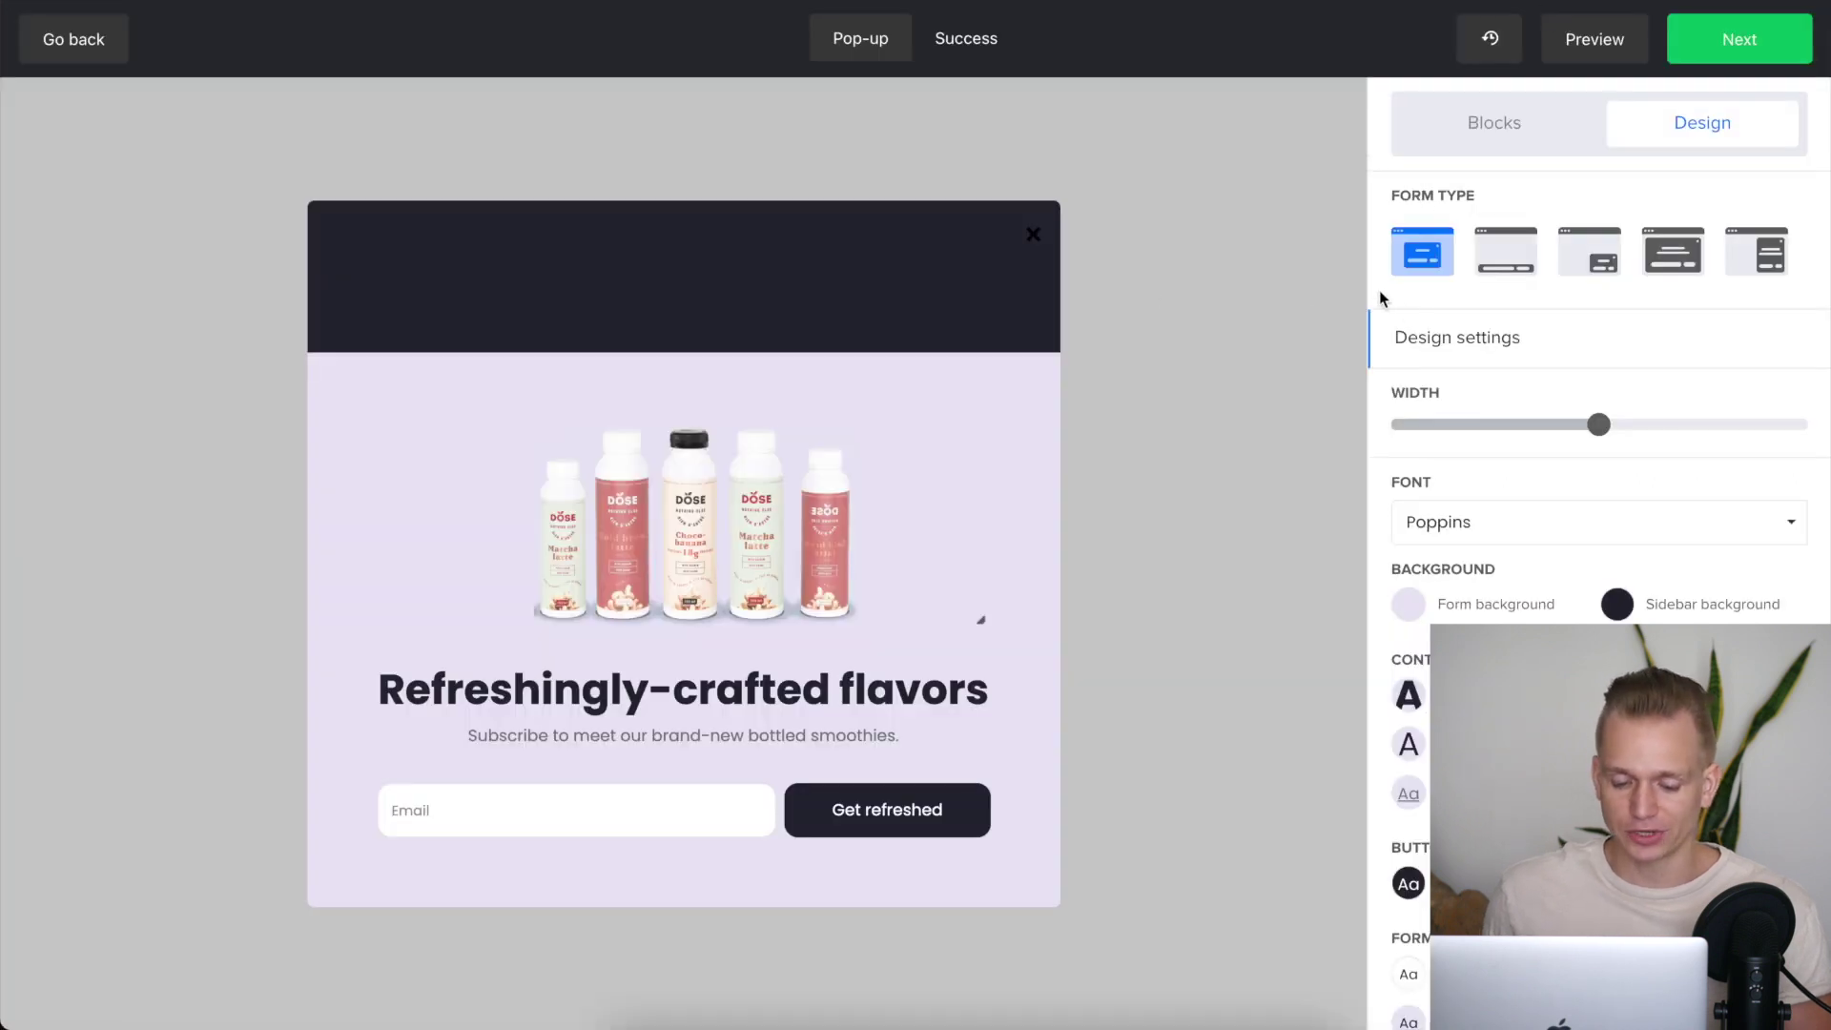
Step: In the other form builder's pop-up editor, switch the form type through the bottom bar and corner variants to the full-screen layout
mouse_move(952, 420)
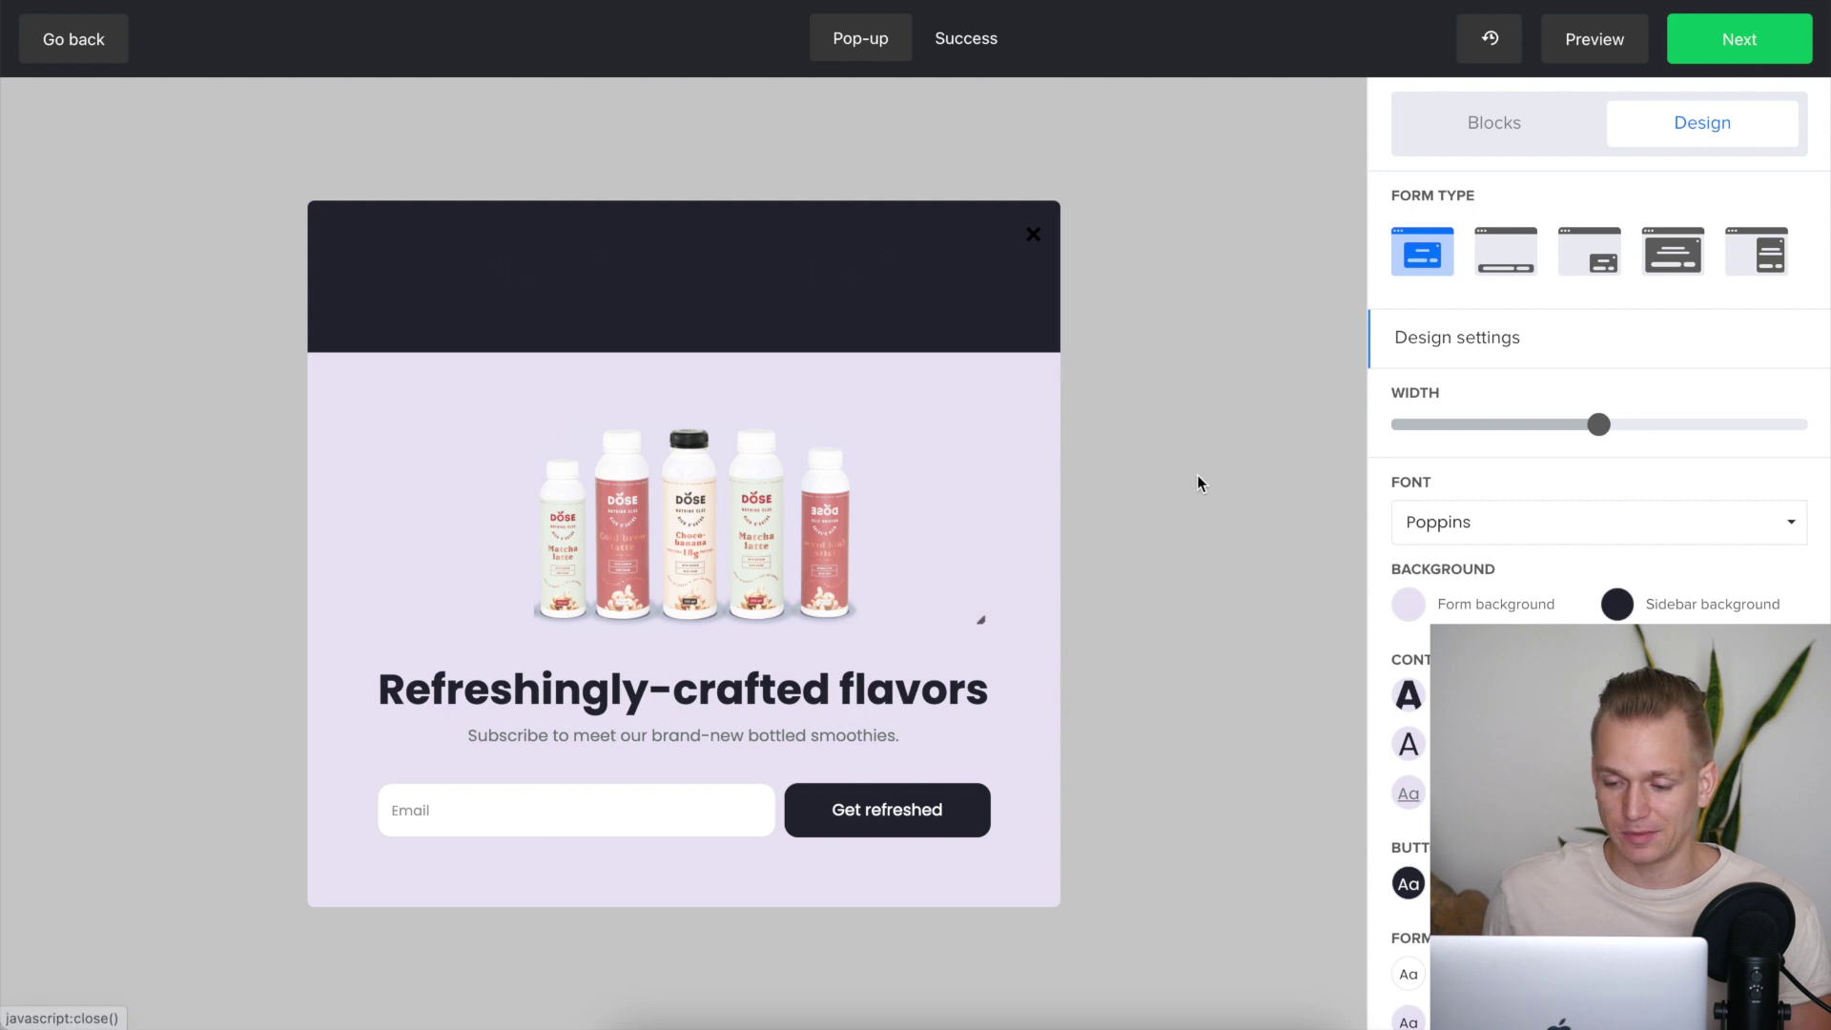
click(1507, 252)
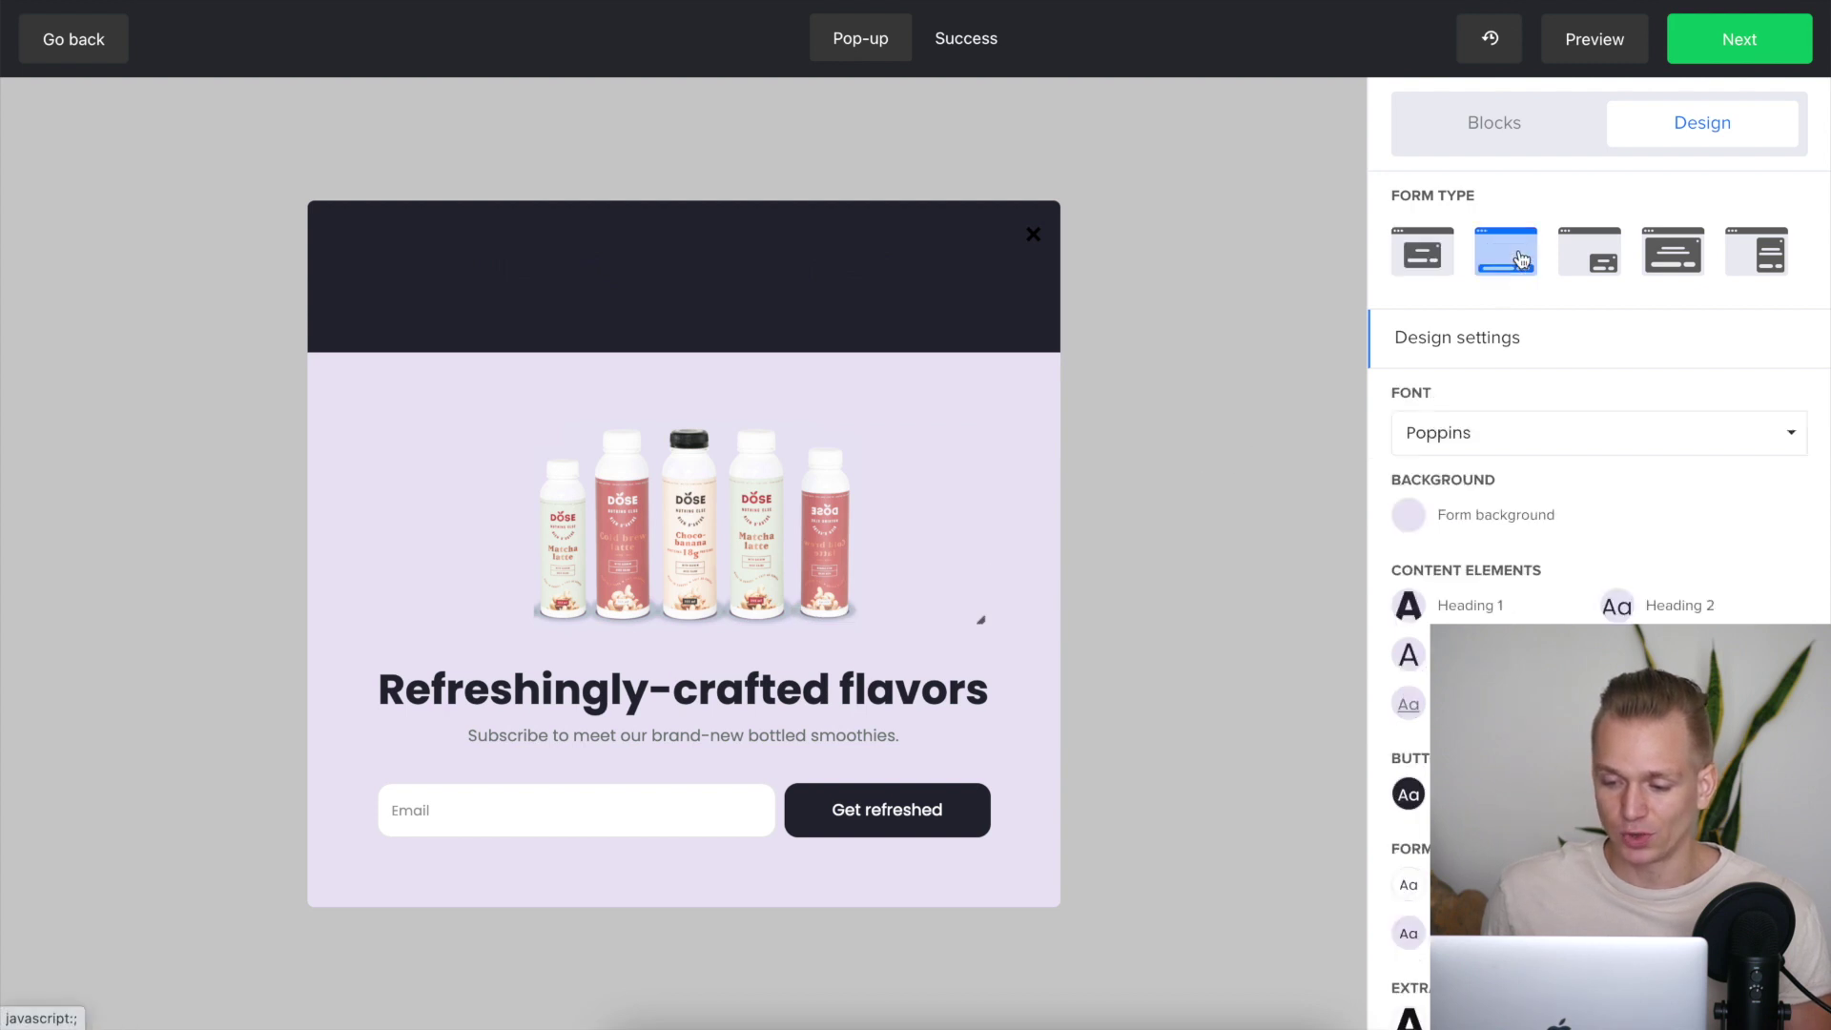
scroll(1508, 267, down, 1)
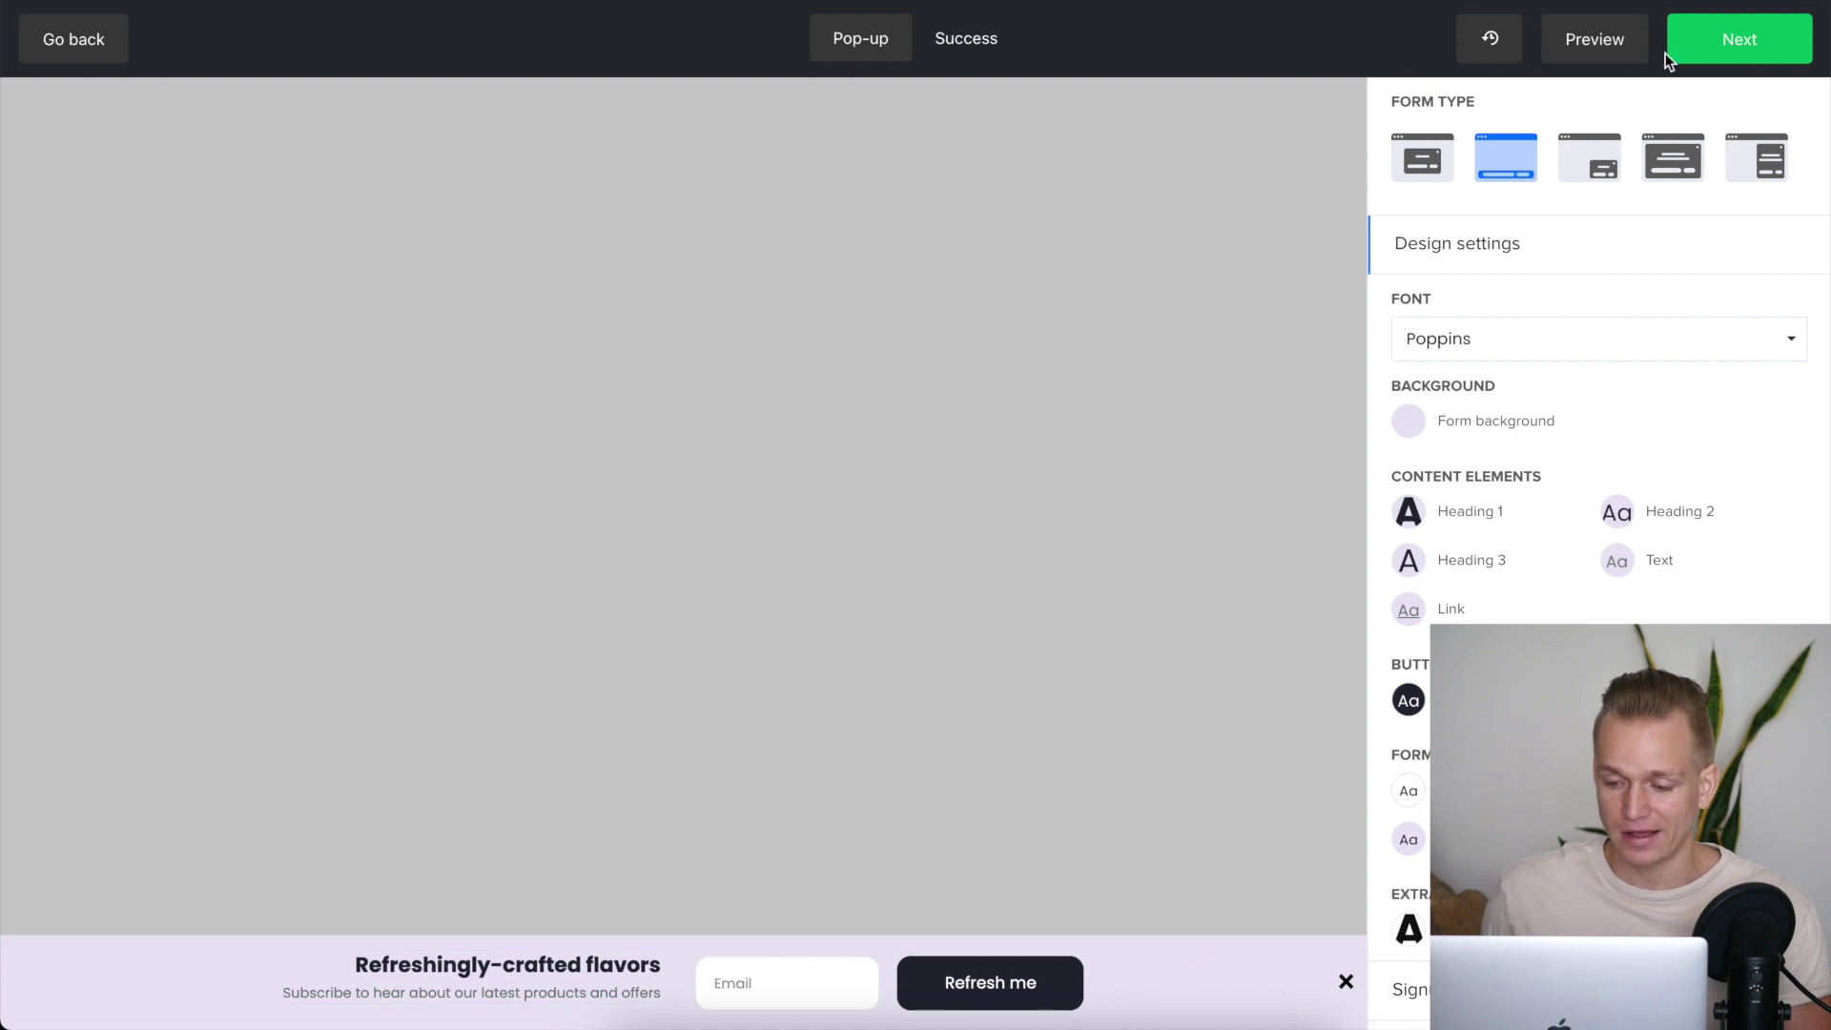
click(1610, 172)
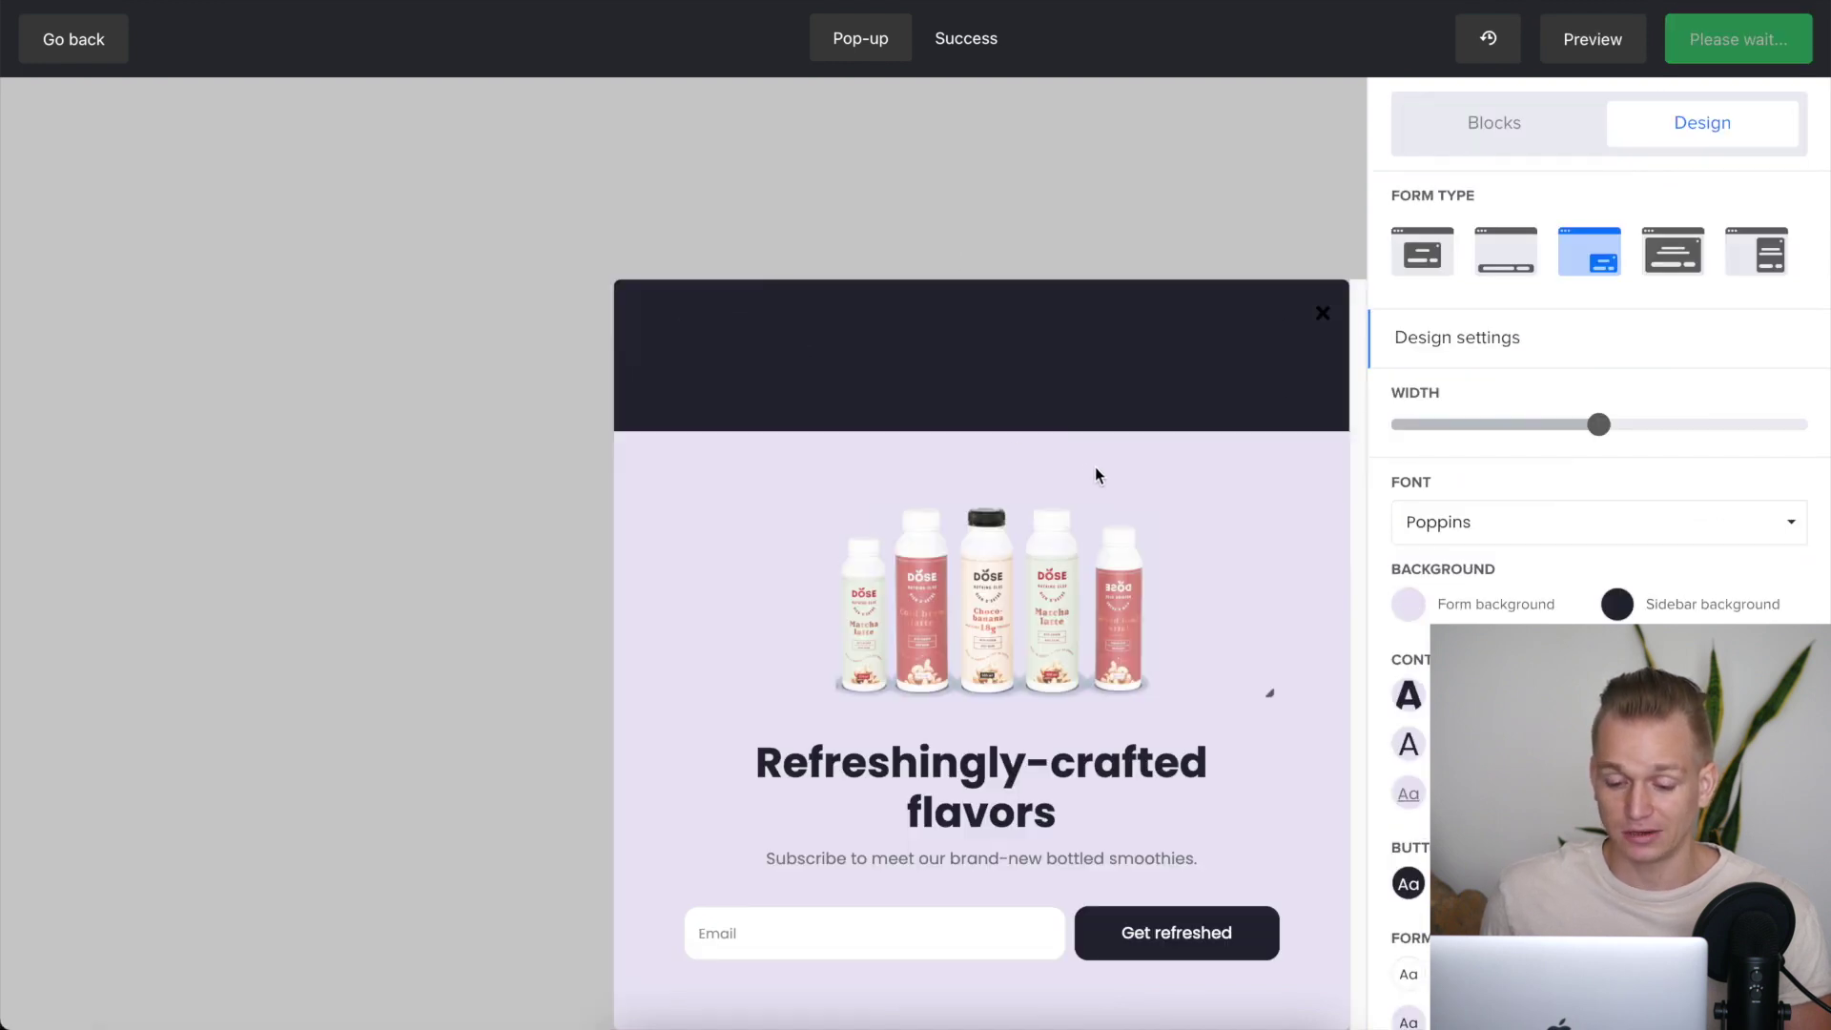
click(1676, 253)
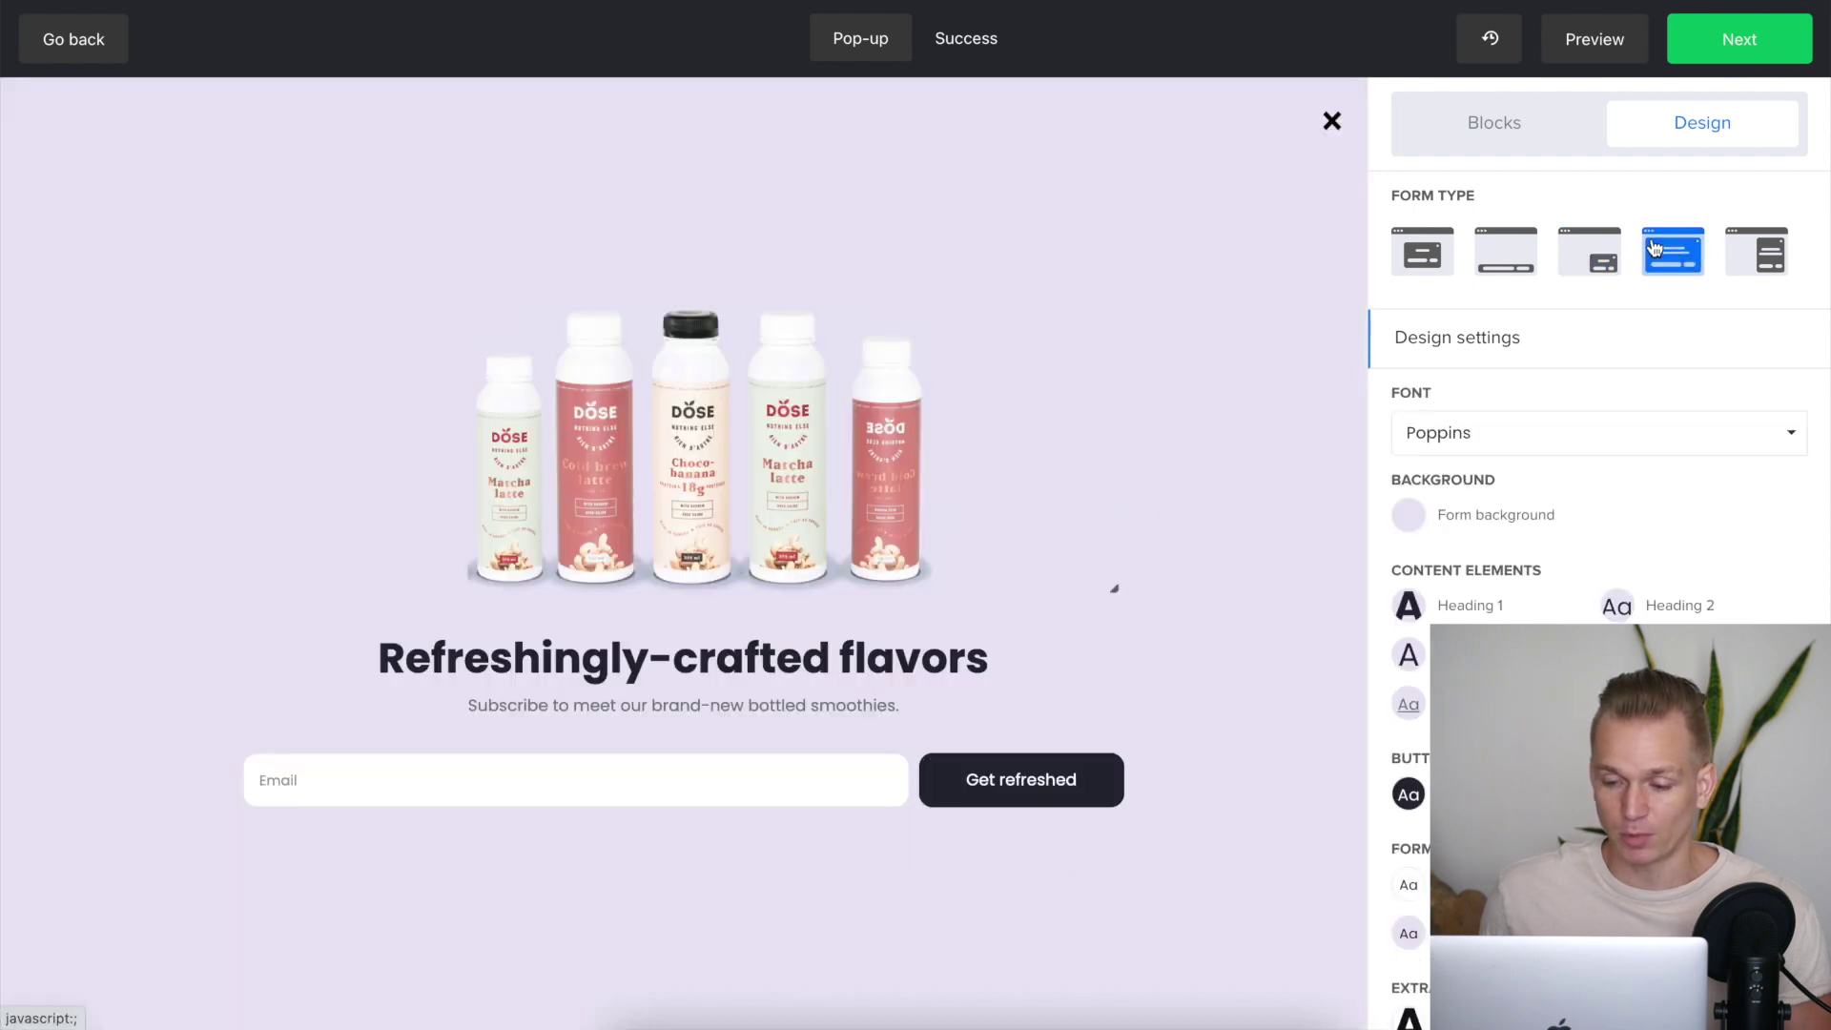
Step: Switch the pop-up's form type through the side panel, centred box and bottom bar layouts, finishing on the corner layout
click(1760, 256)
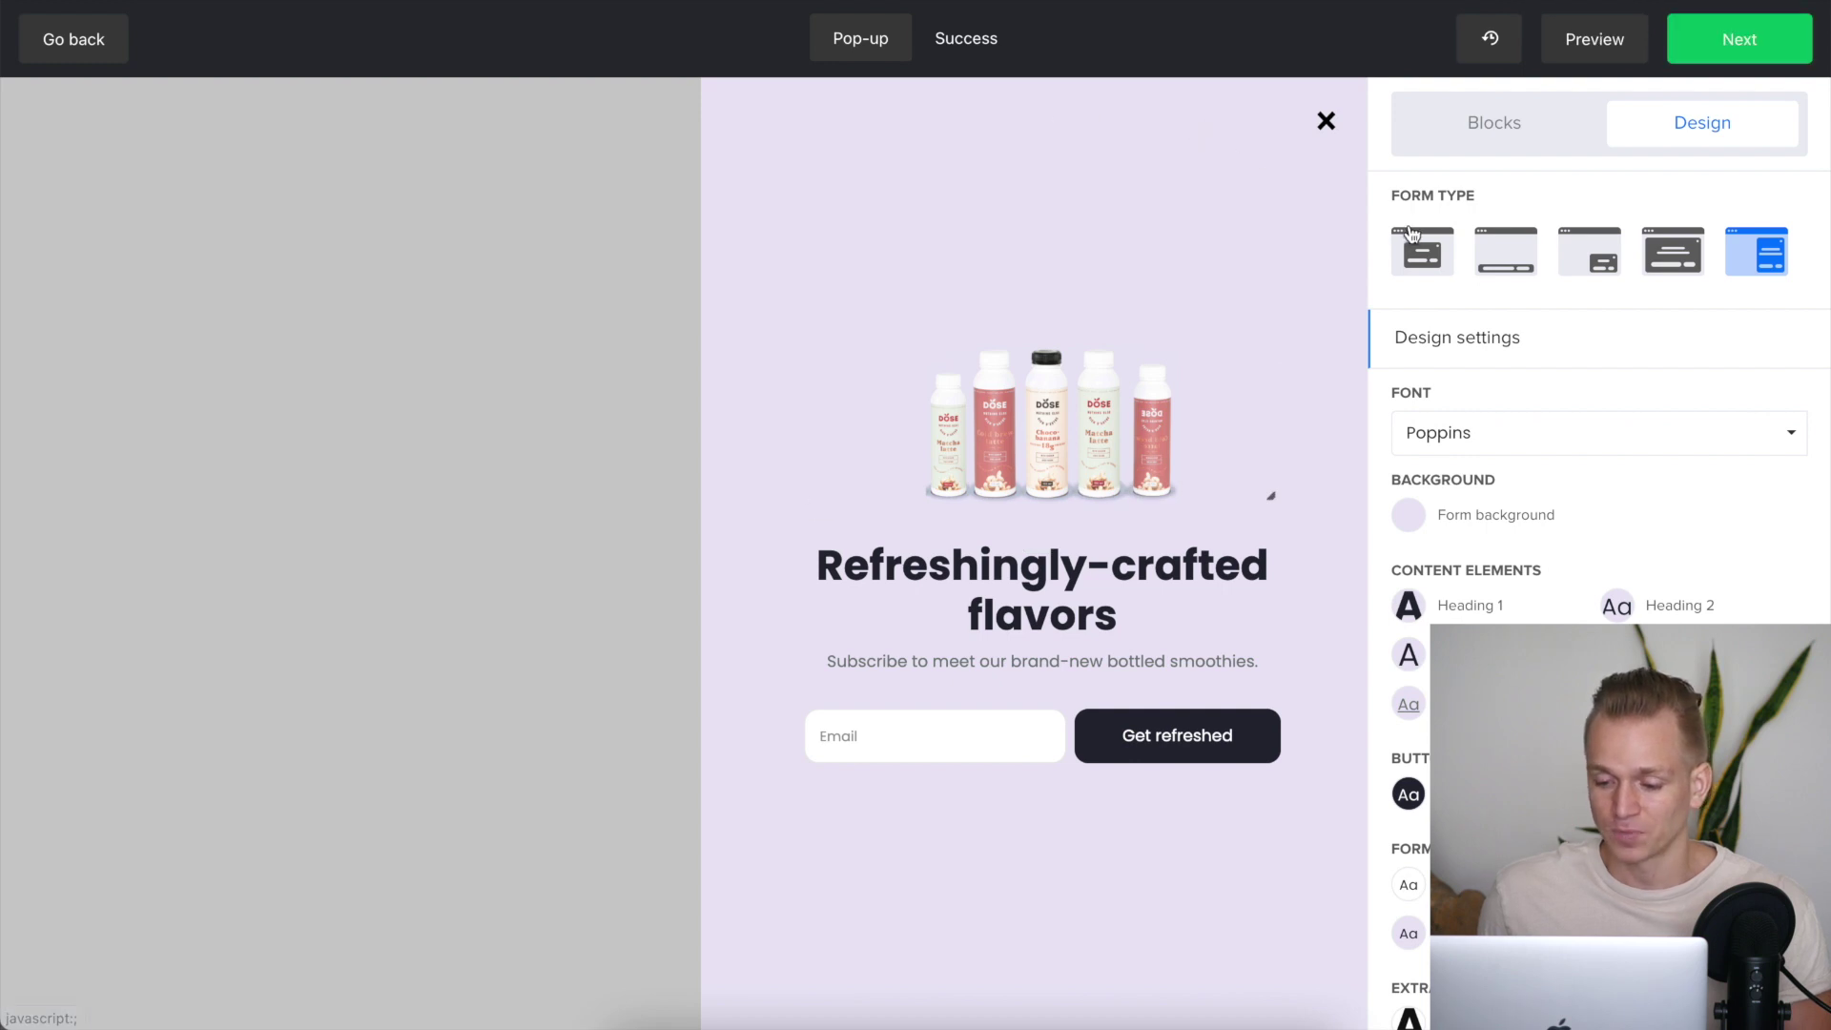
click(1423, 252)
click(1525, 270)
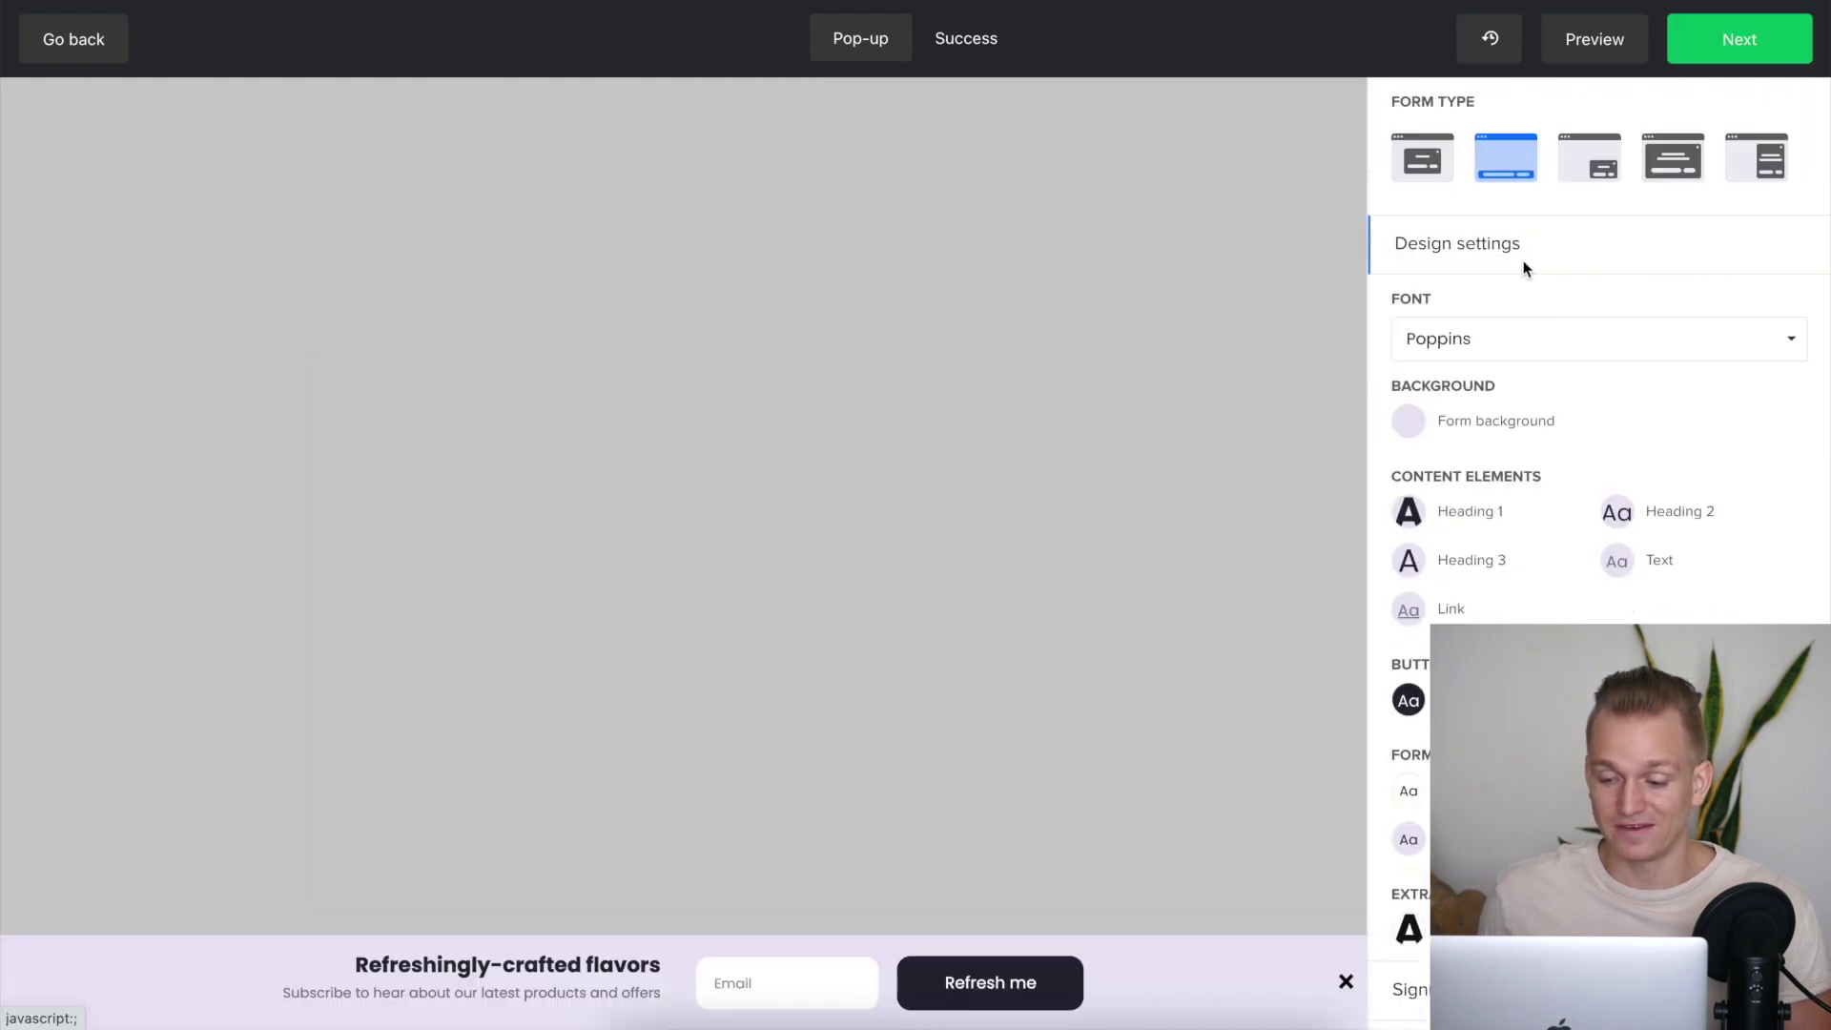
click(1431, 178)
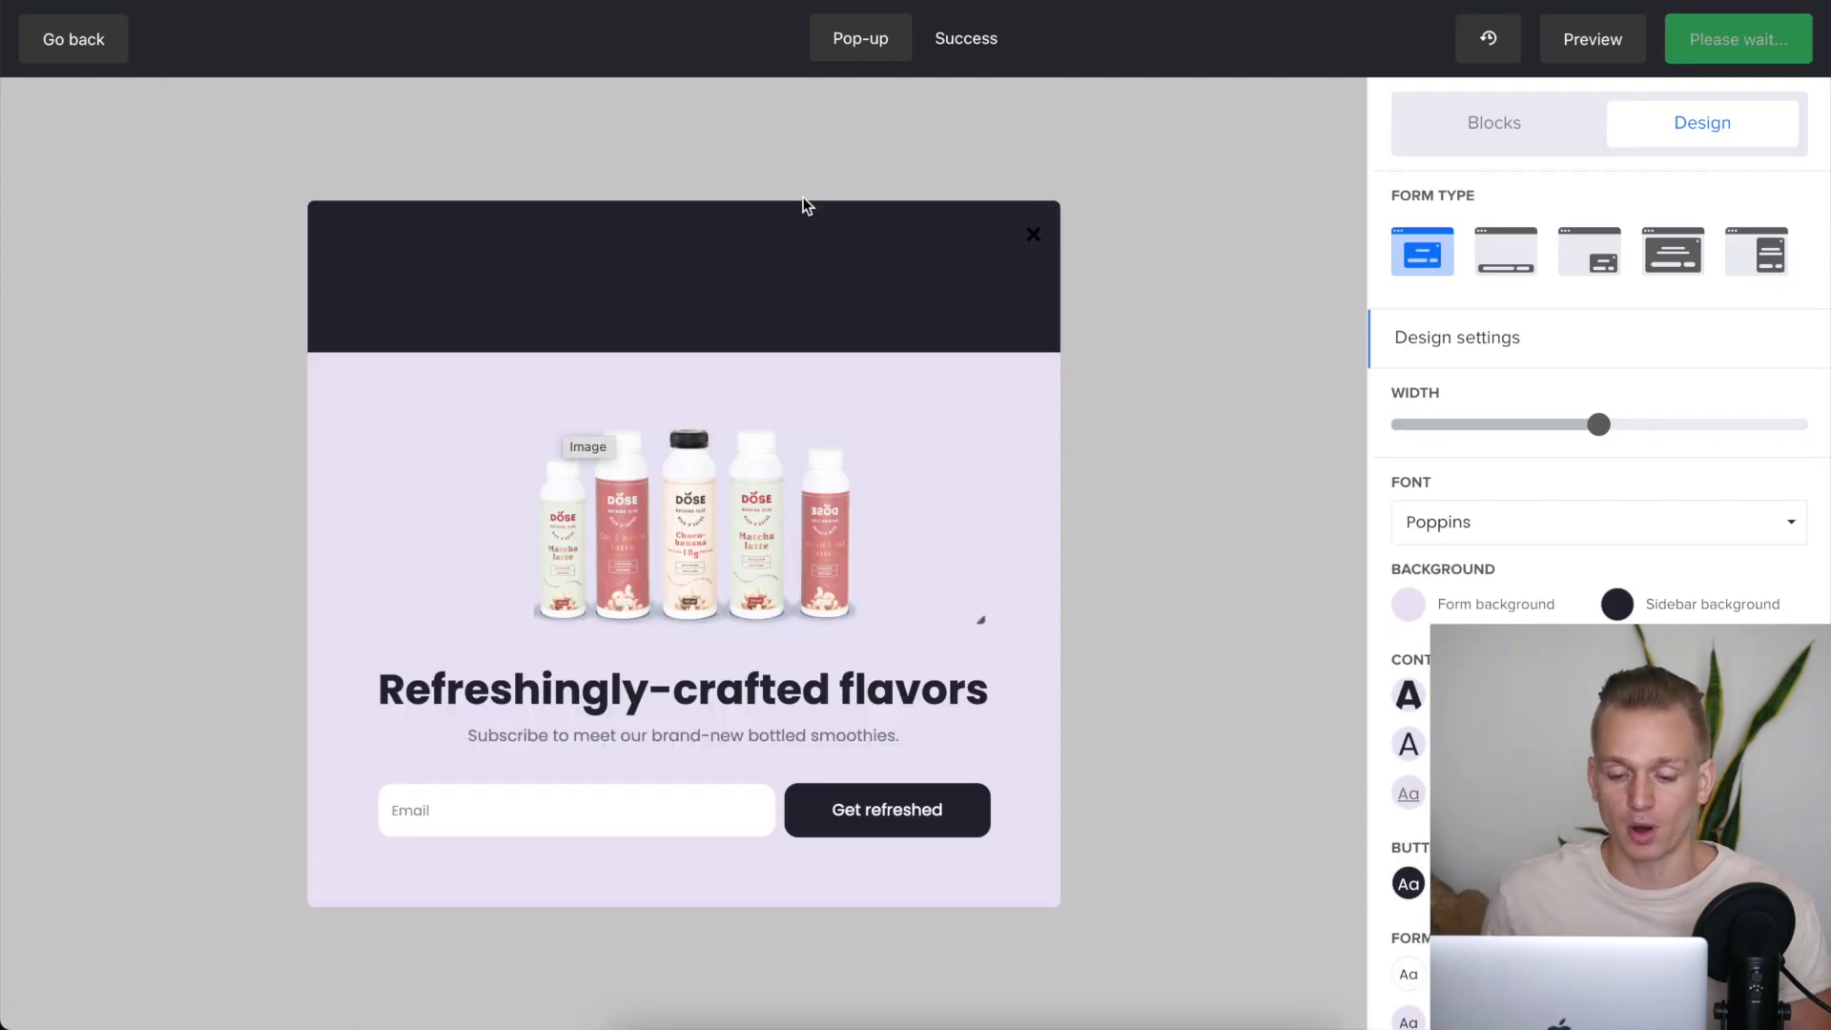
click(1510, 256)
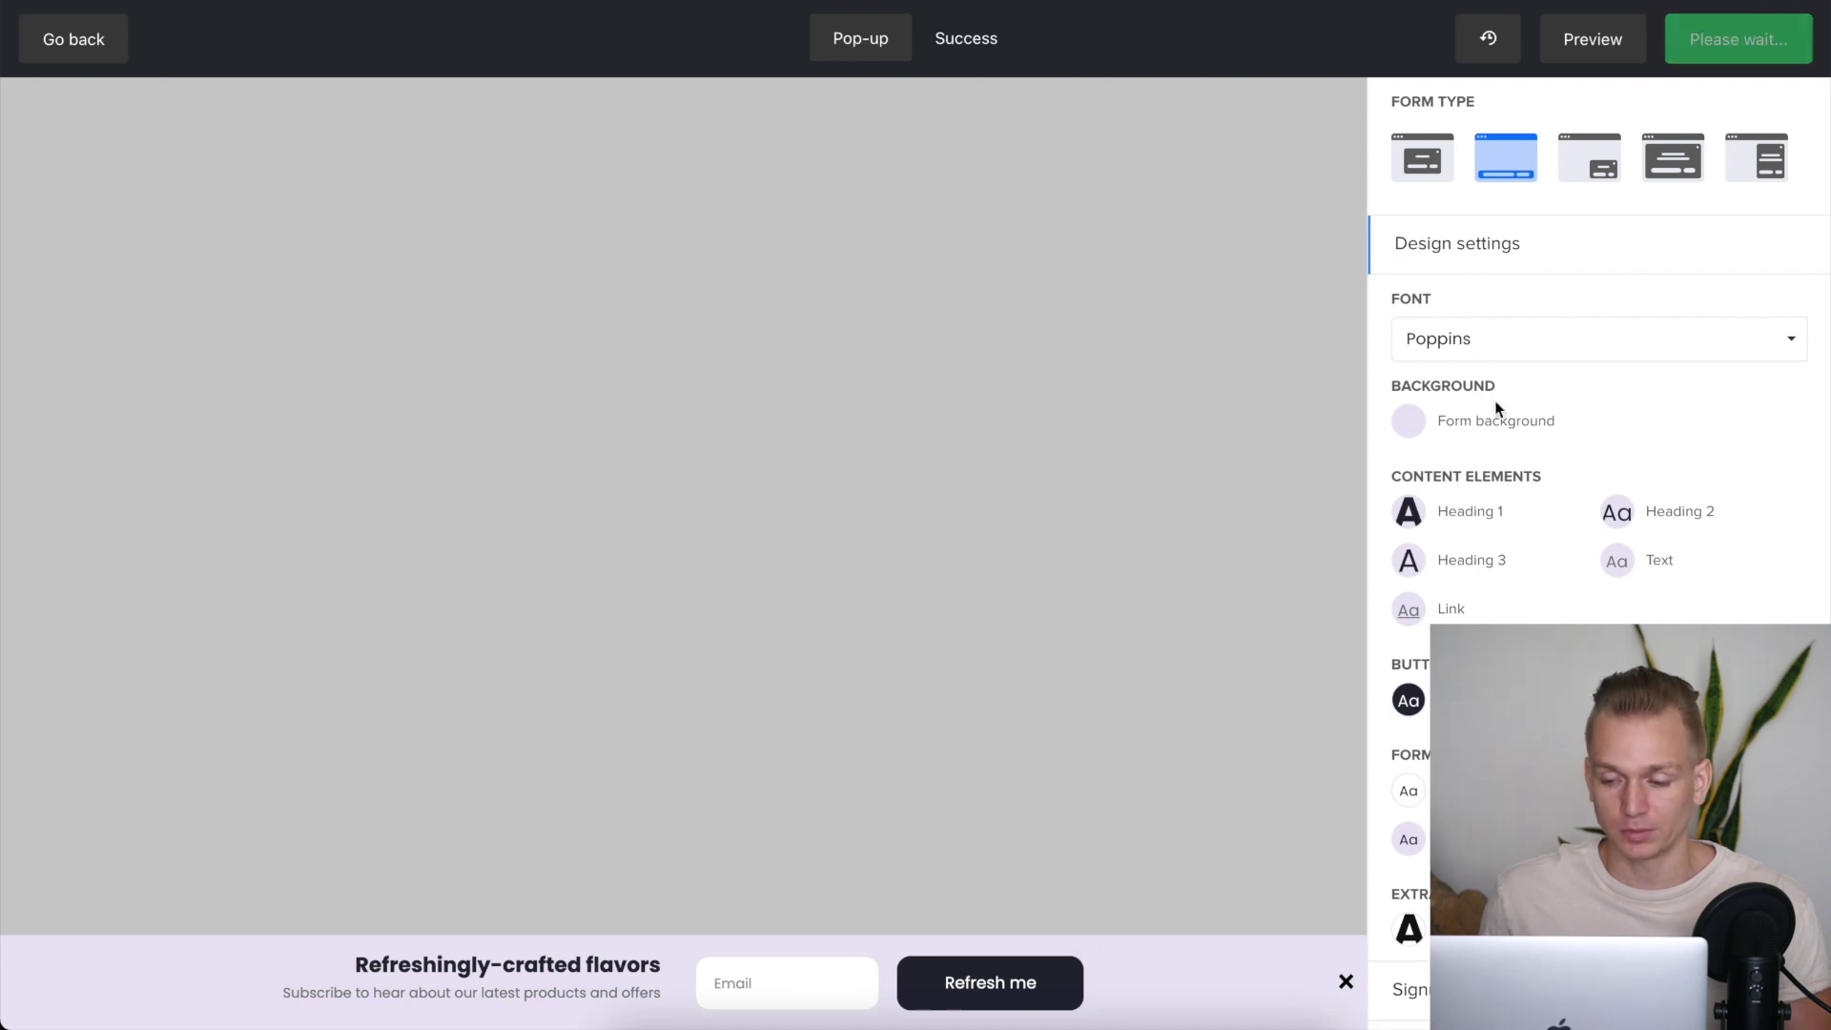
click(1595, 181)
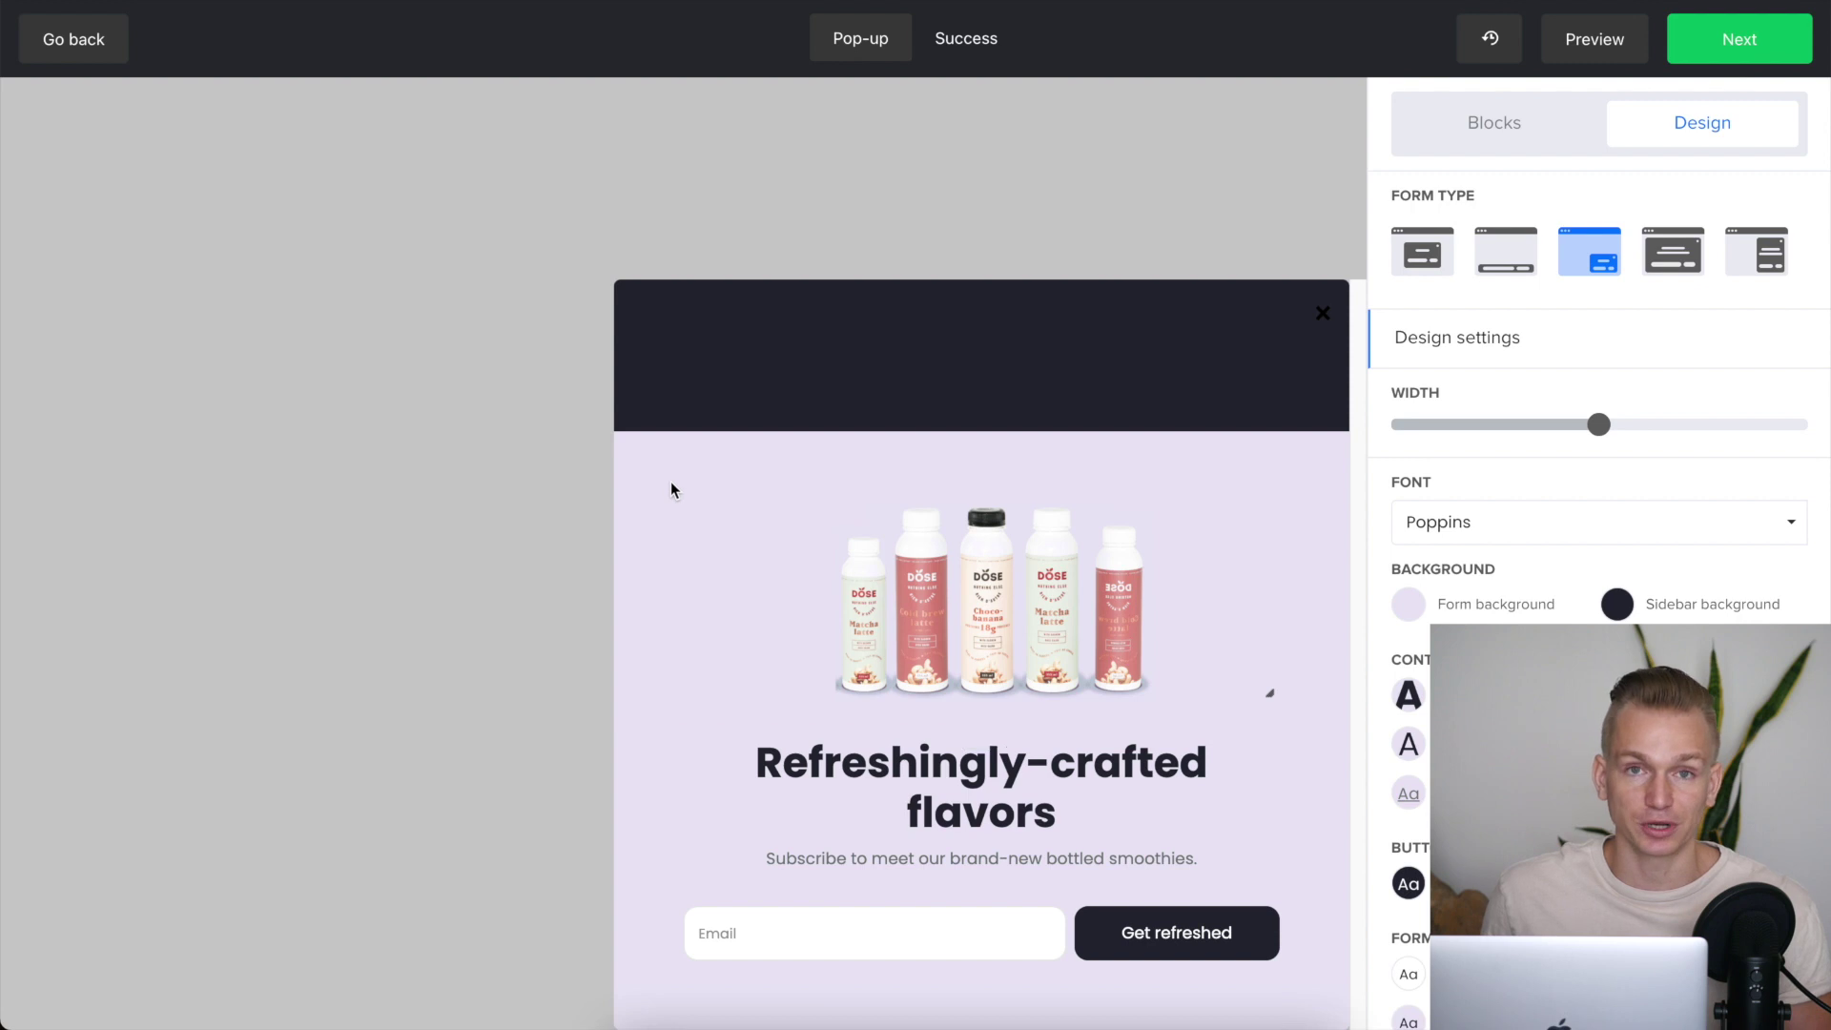
click(1421, 251)
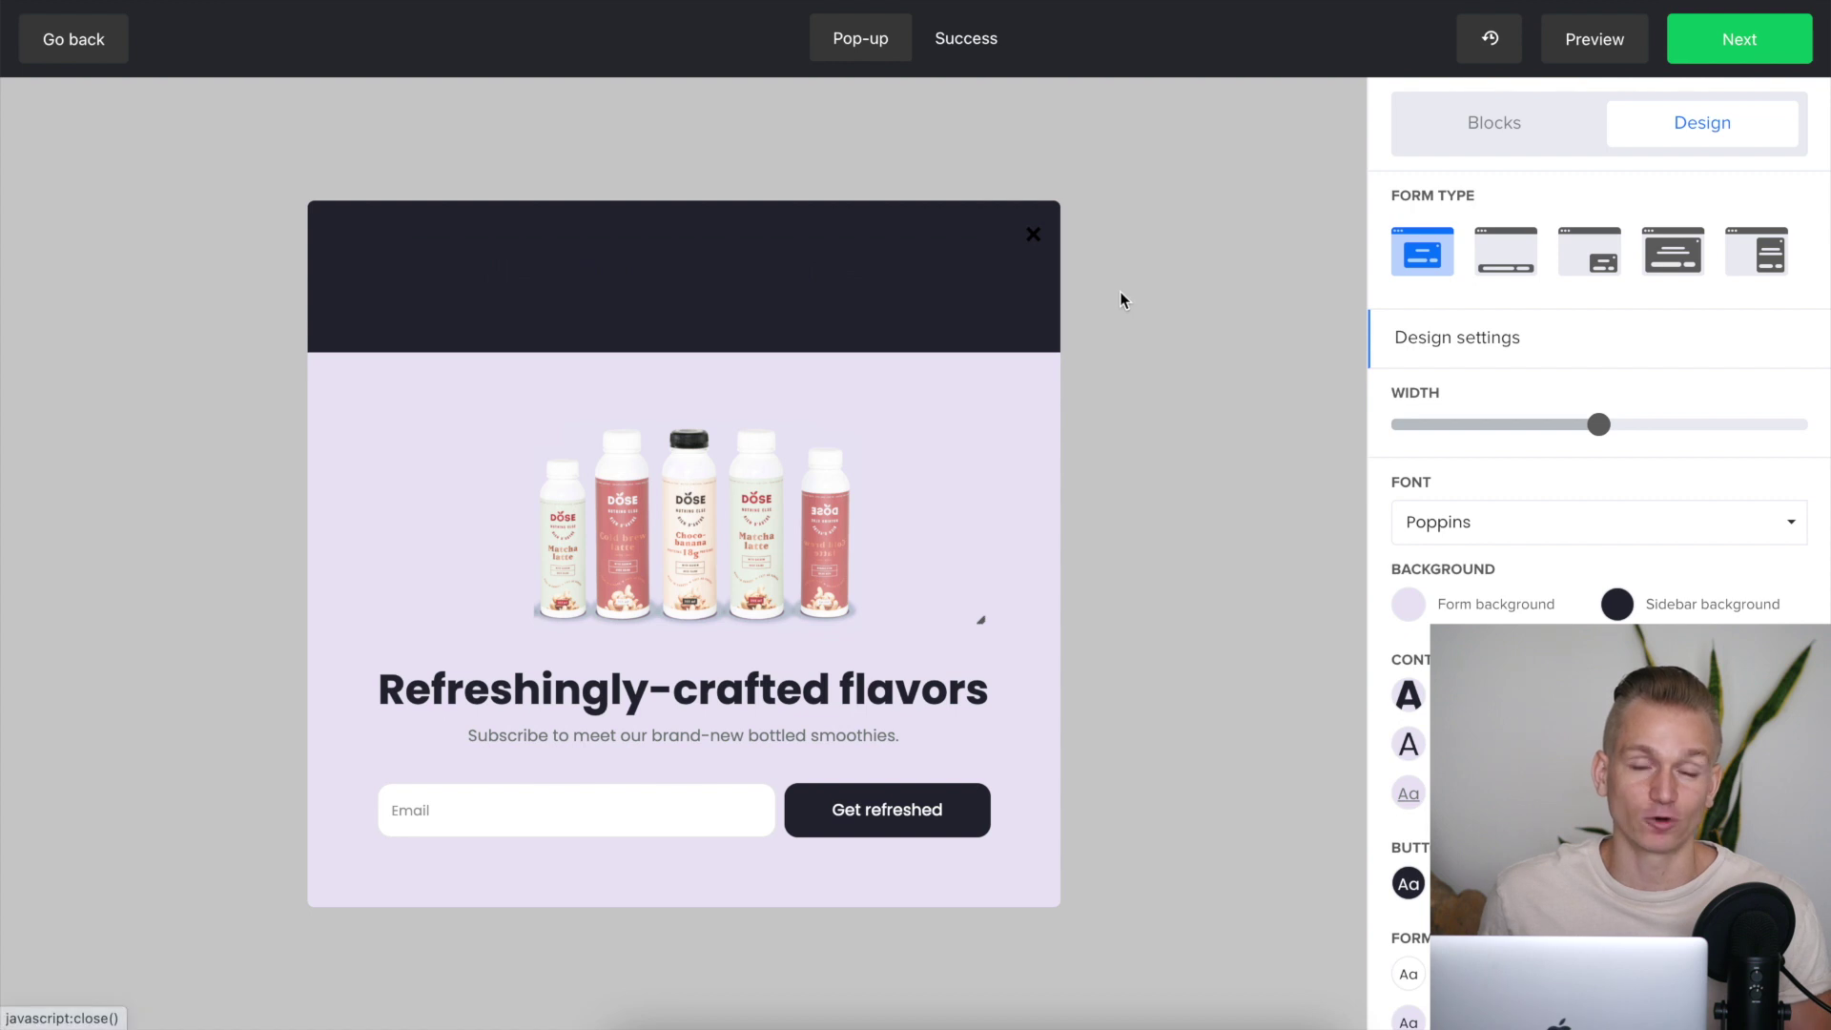
click(1602, 258)
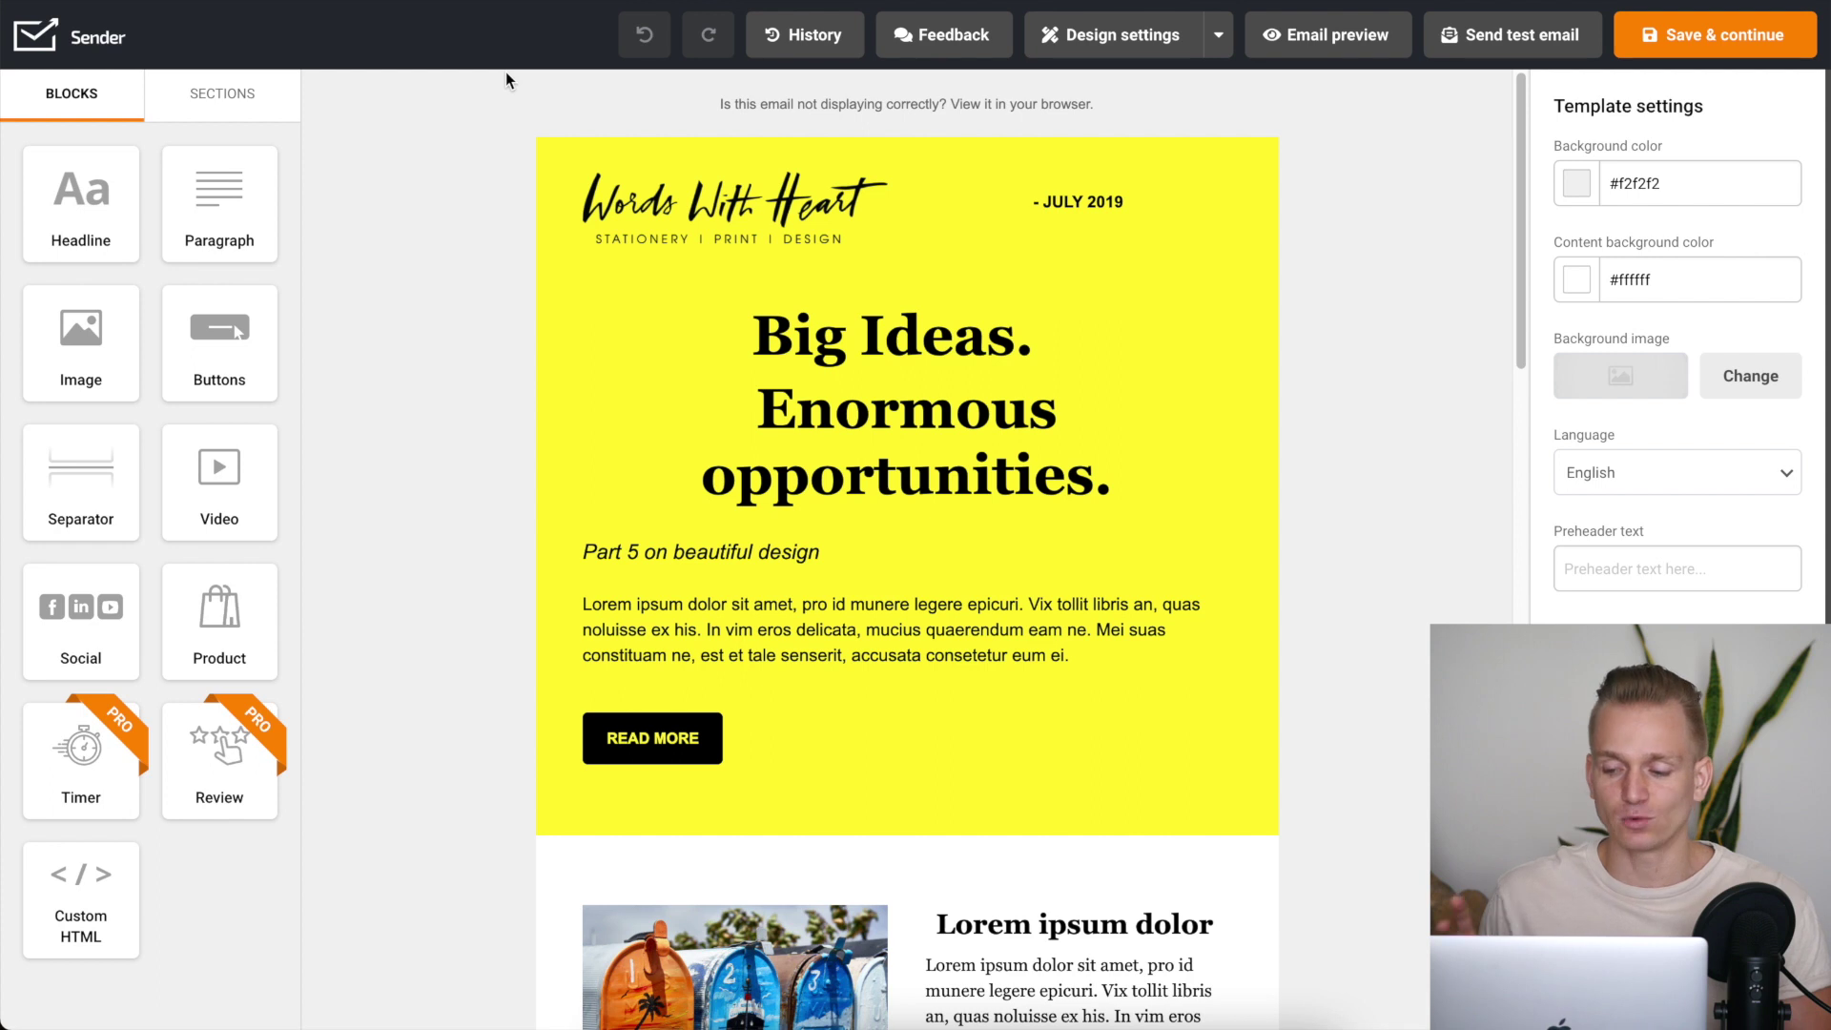
scroll(778, 362, down, 15)
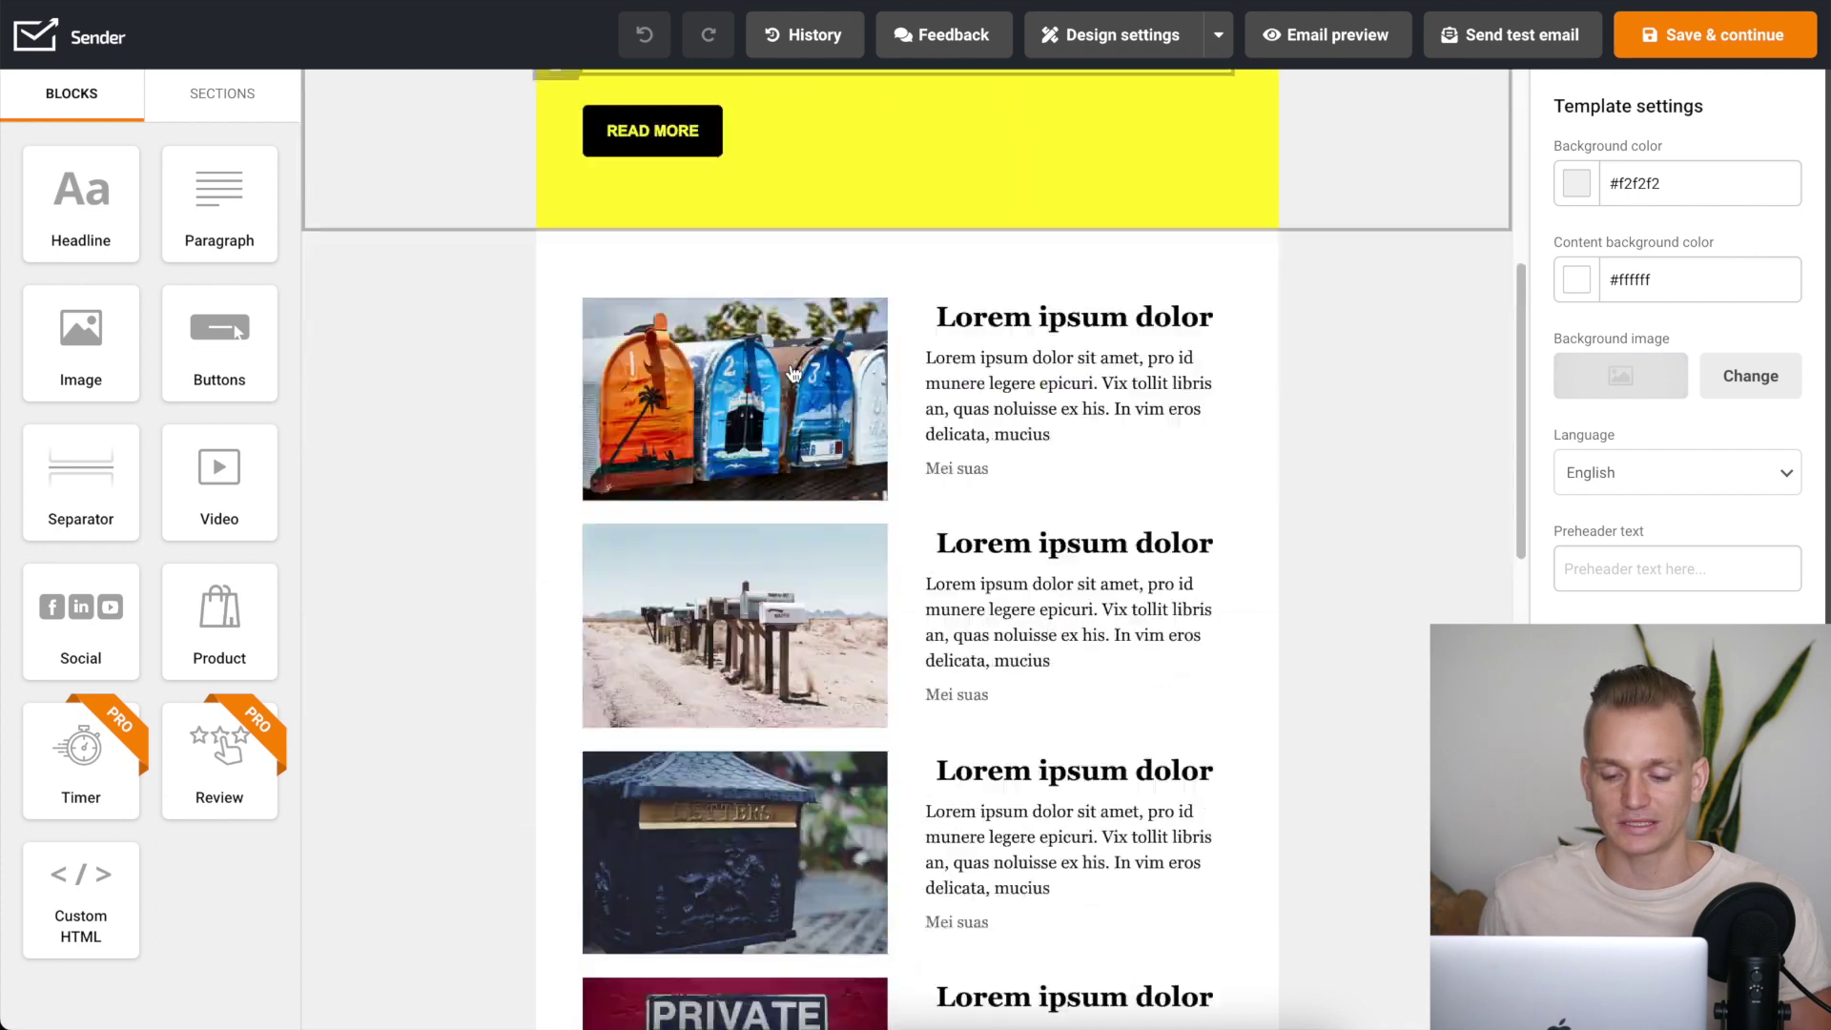
scroll(1342, 474, up, 15)
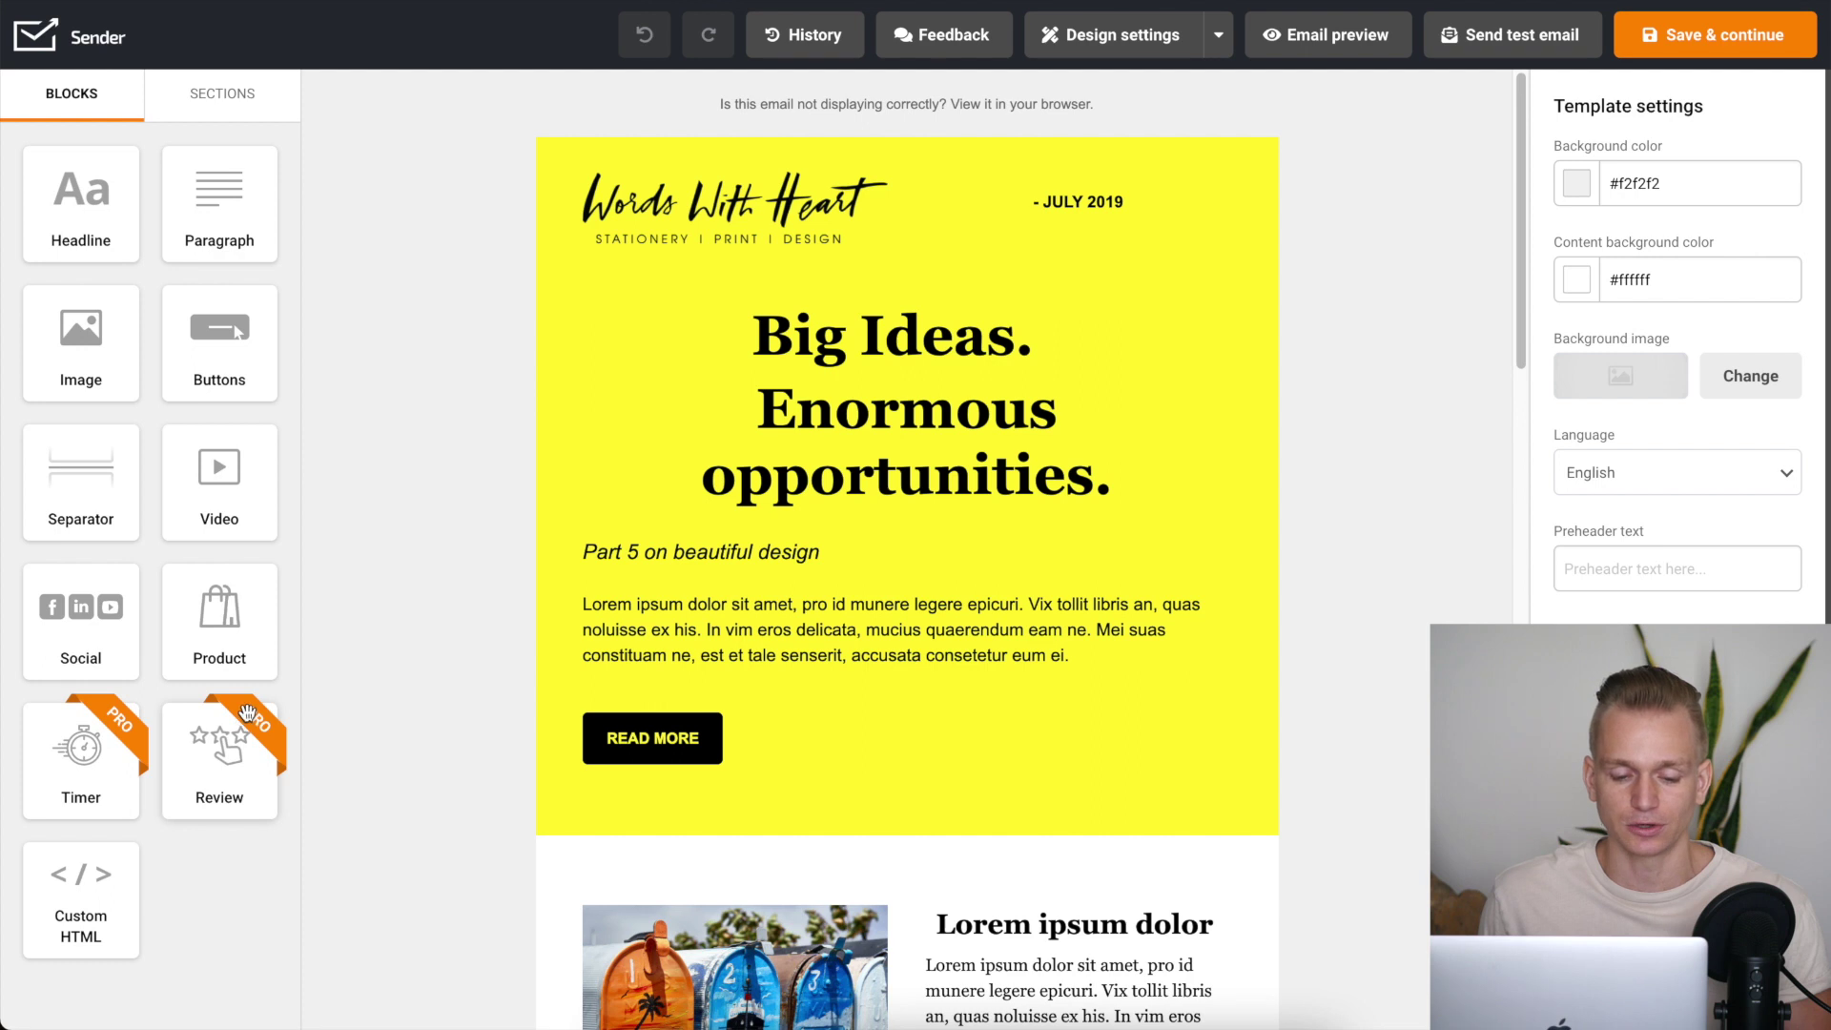
click(182, 109)
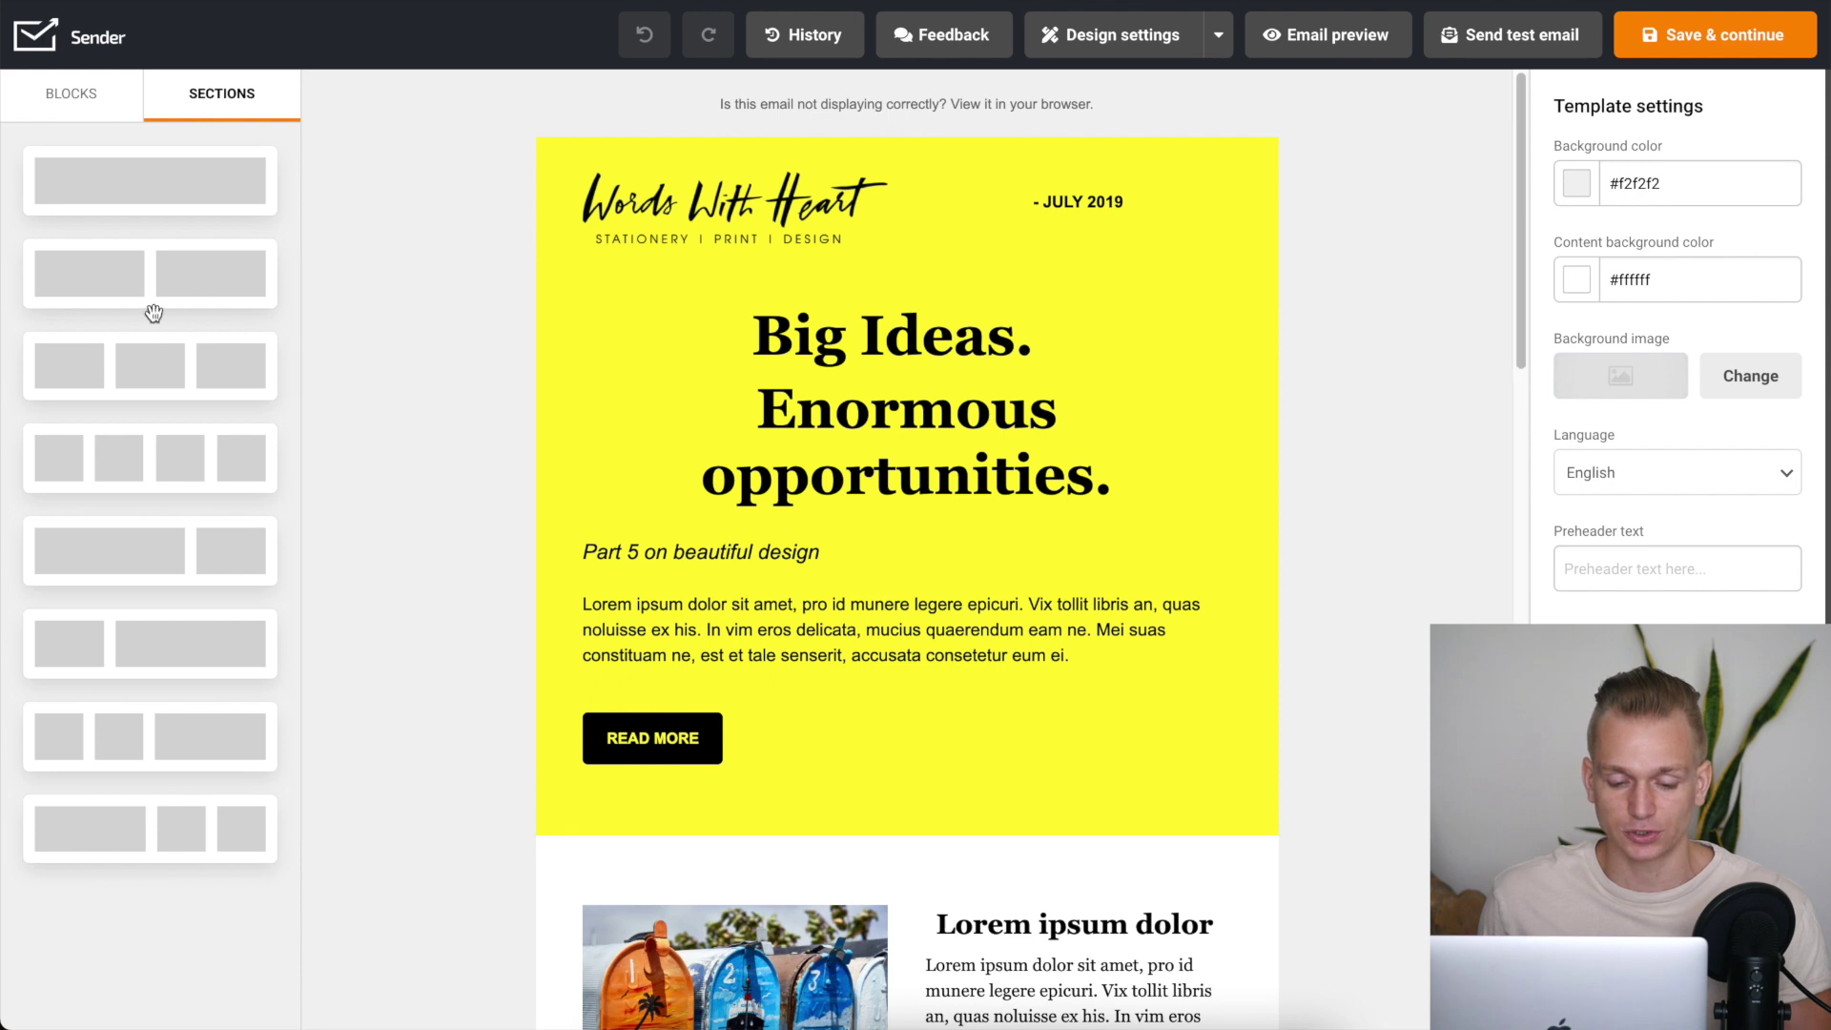
click(99, 105)
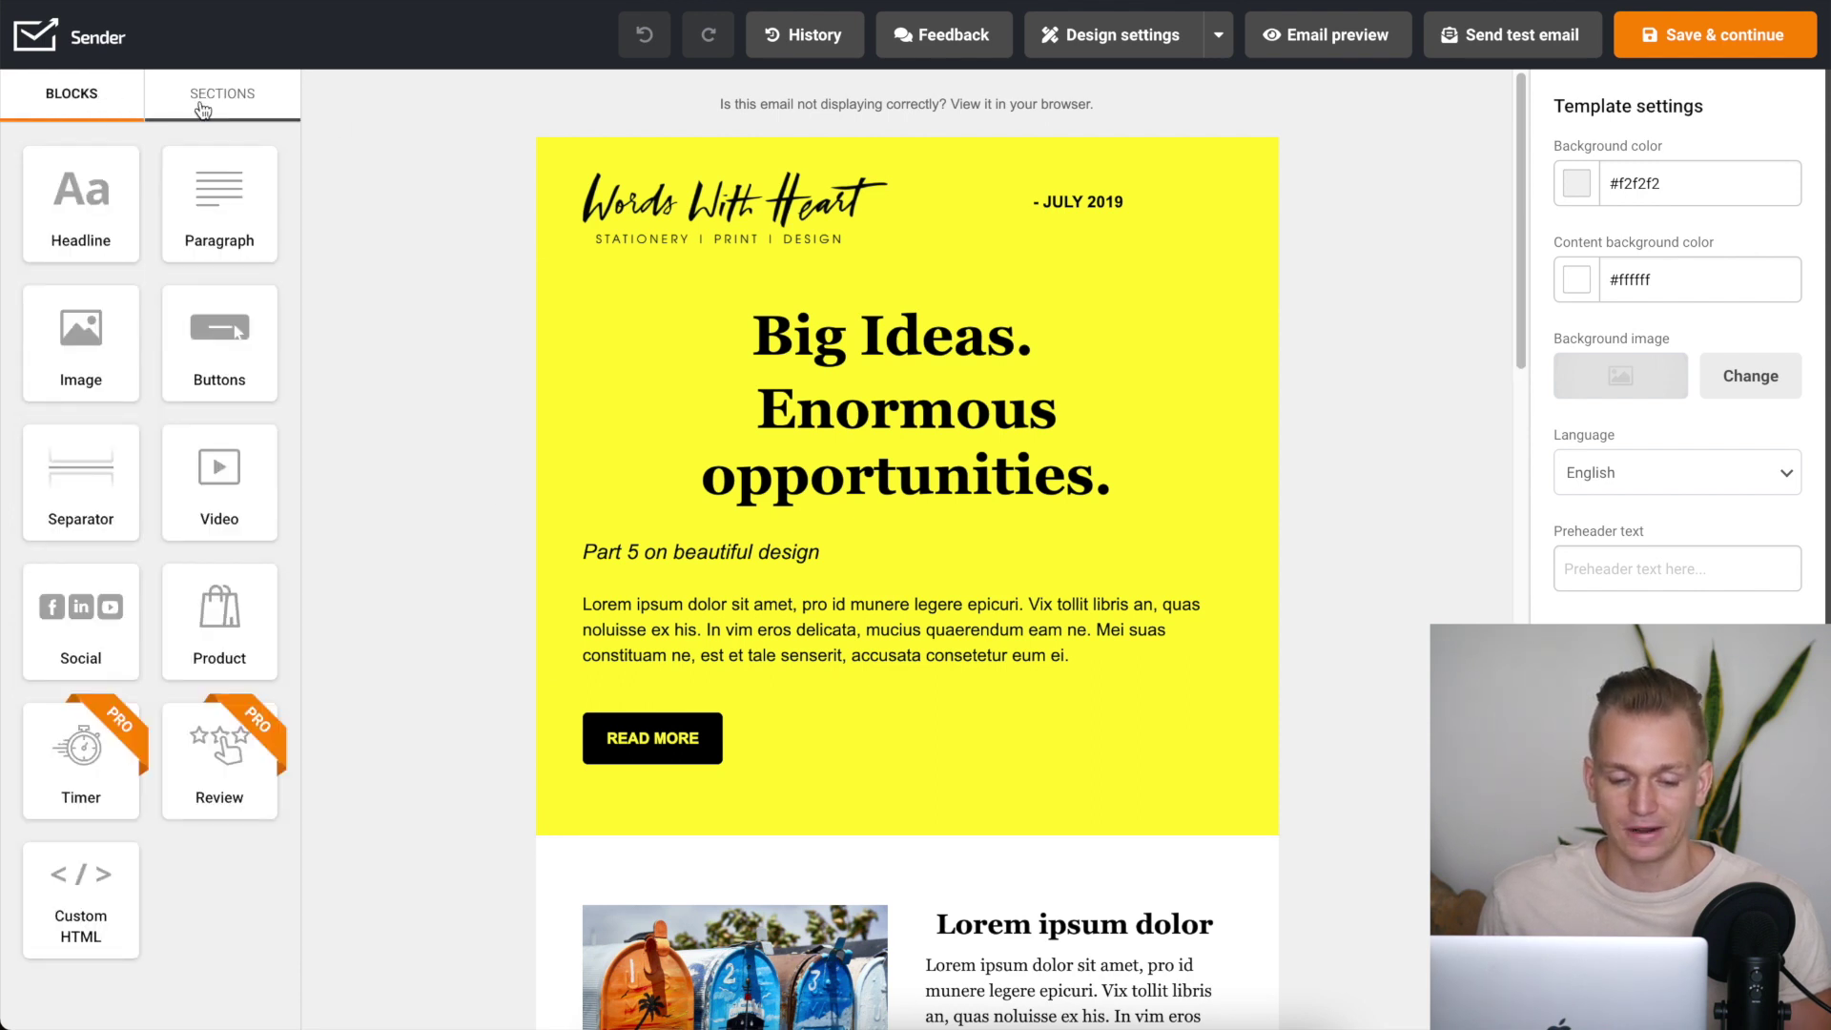
click(202, 111)
click(132, 102)
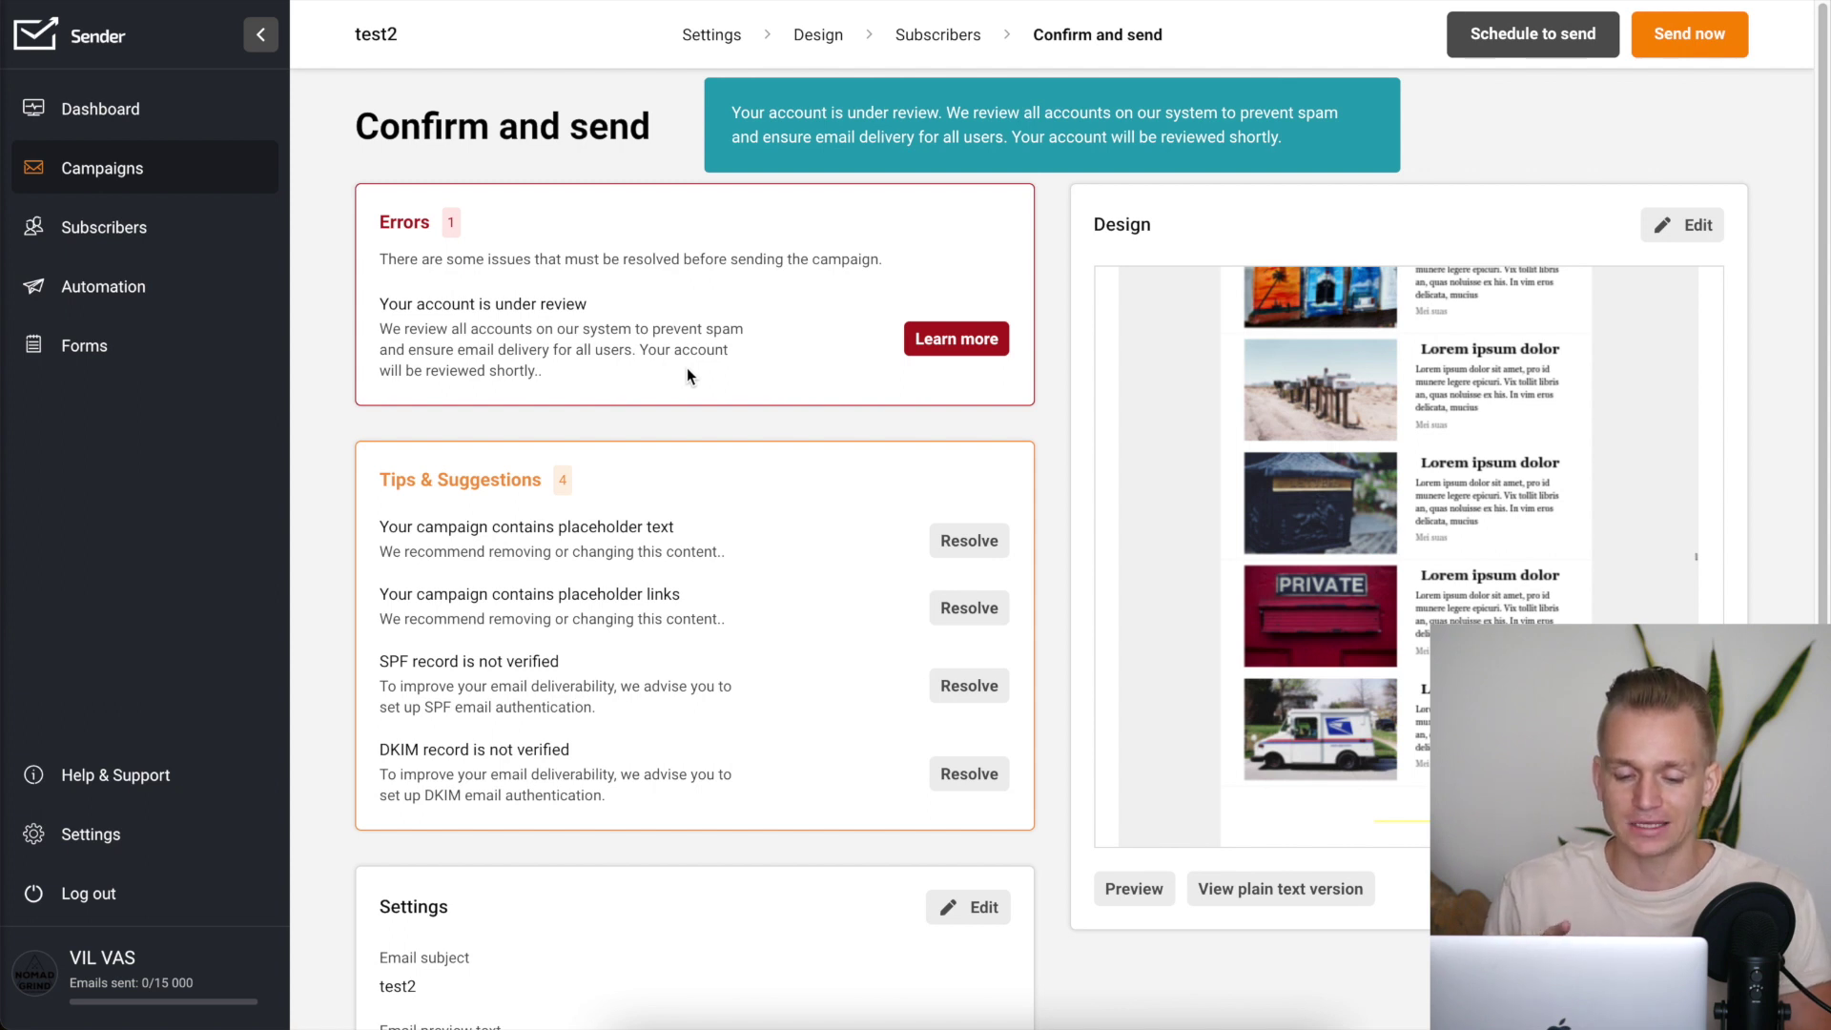
Step: Review the errors, the tips and suggestions, and the settings summary on the "test2" campaign's Confirm and send page
scroll(686, 368, down, 2)
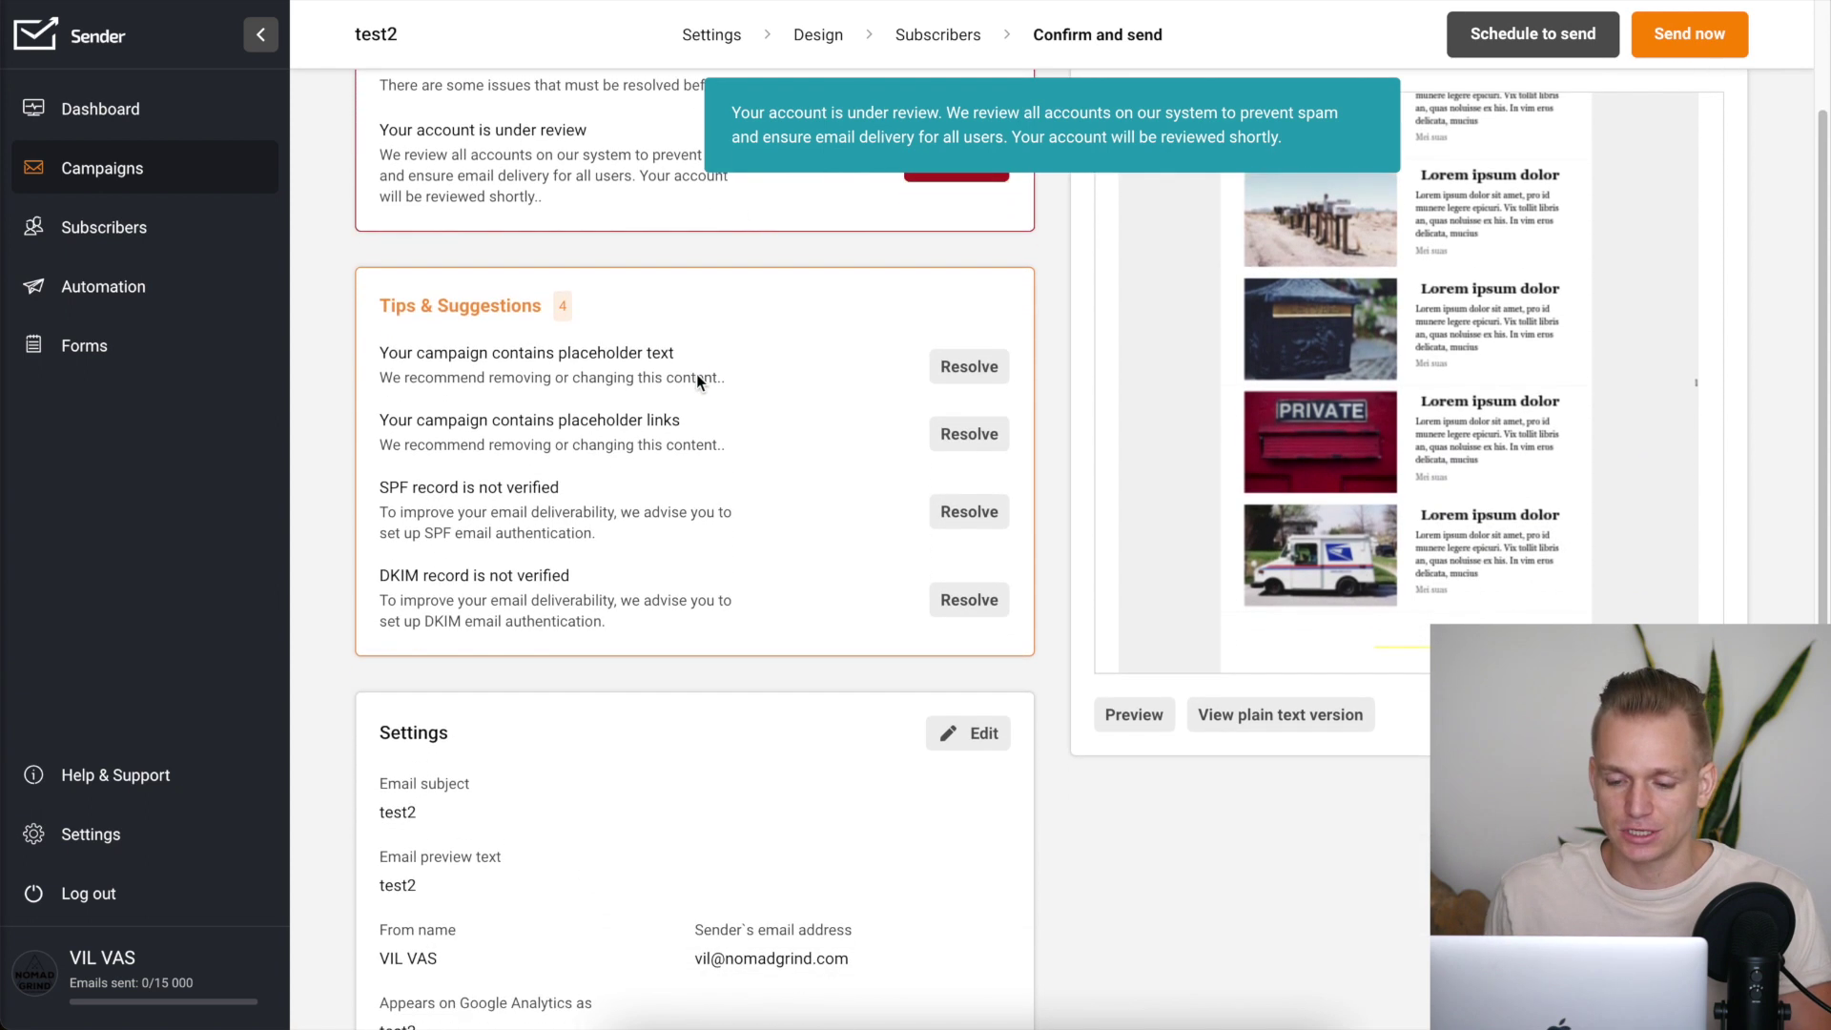
scroll(699, 382, down, 2)
scroll(699, 381, up, 2)
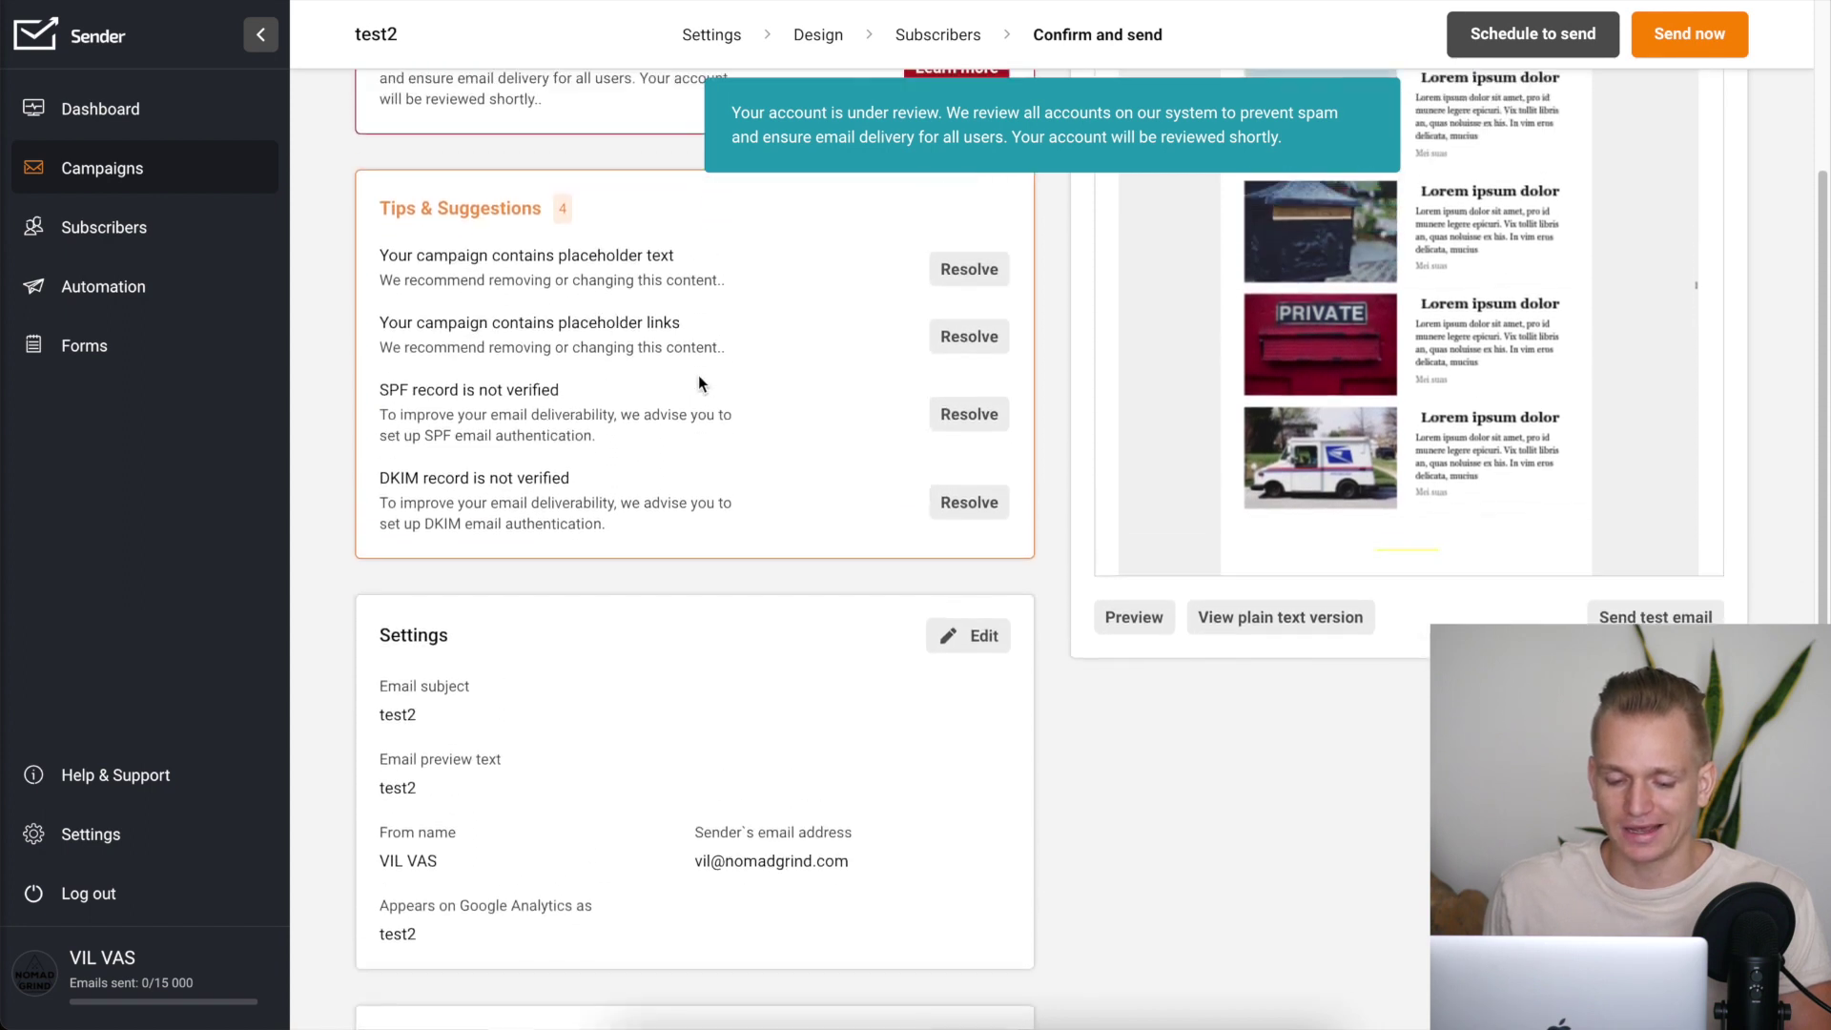
scroll(1062, 361, up, 2)
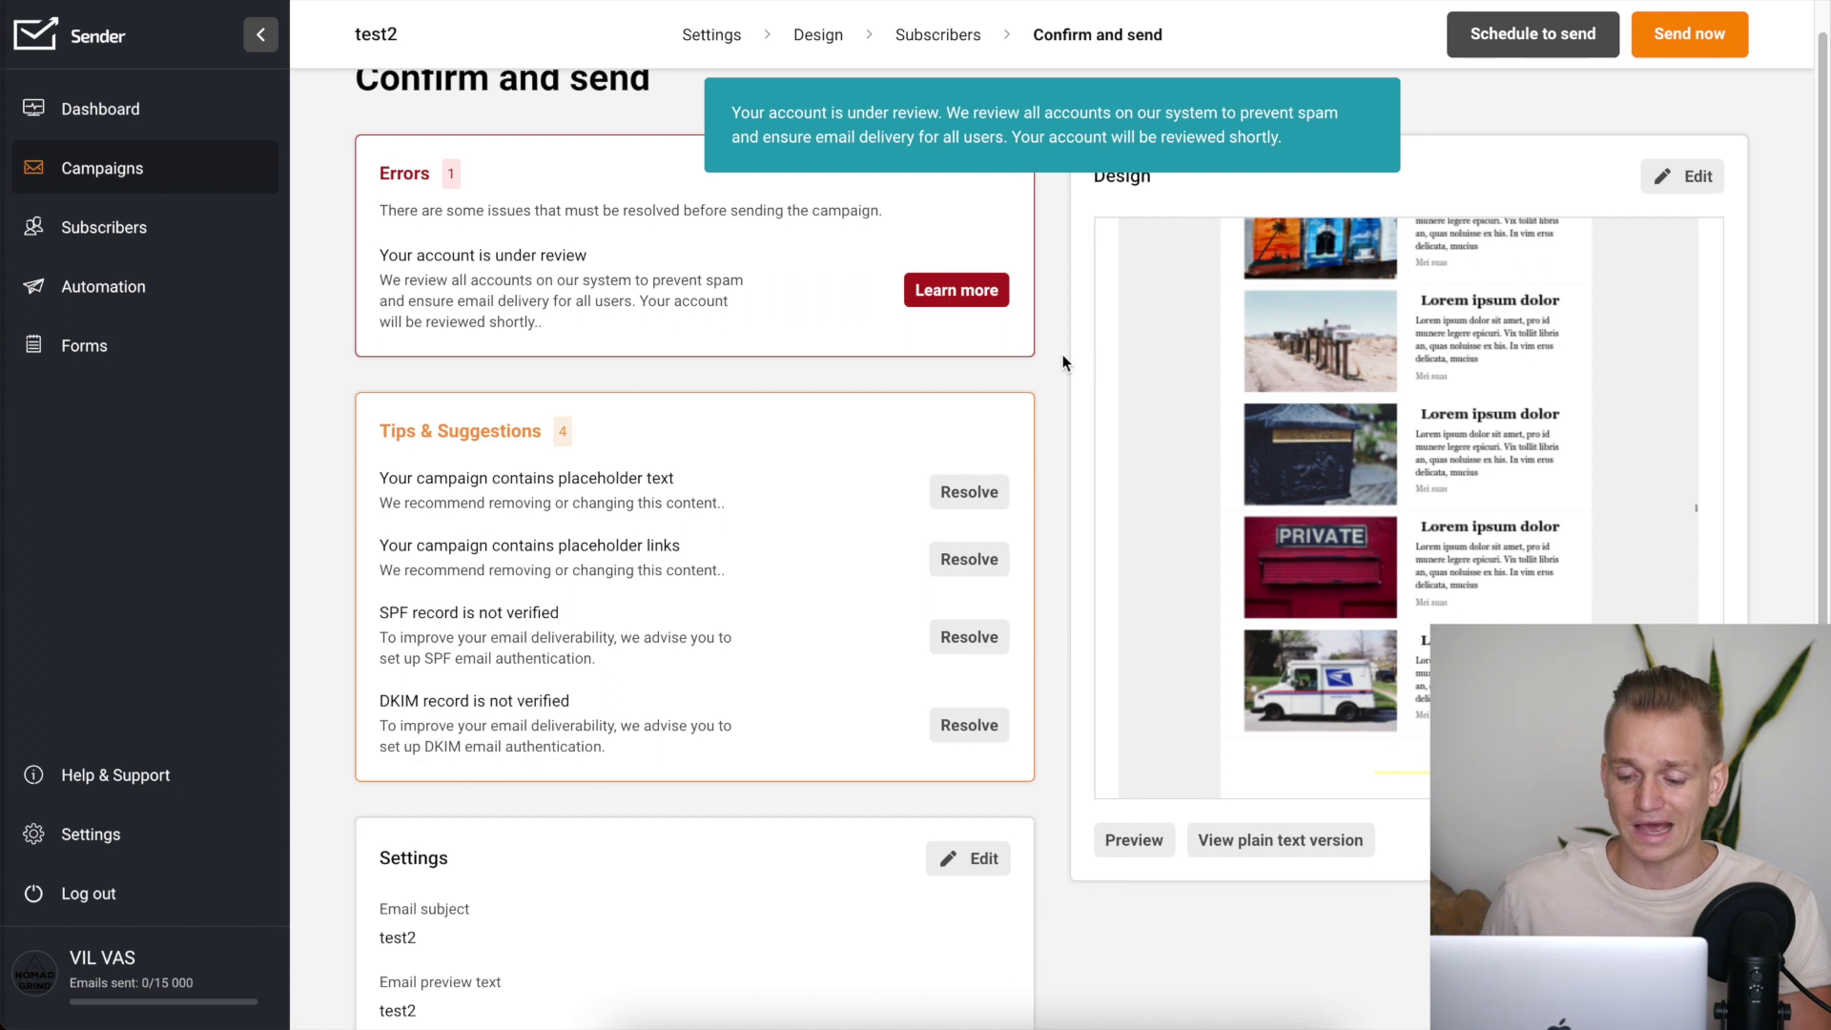
scroll(1064, 362, up, 1)
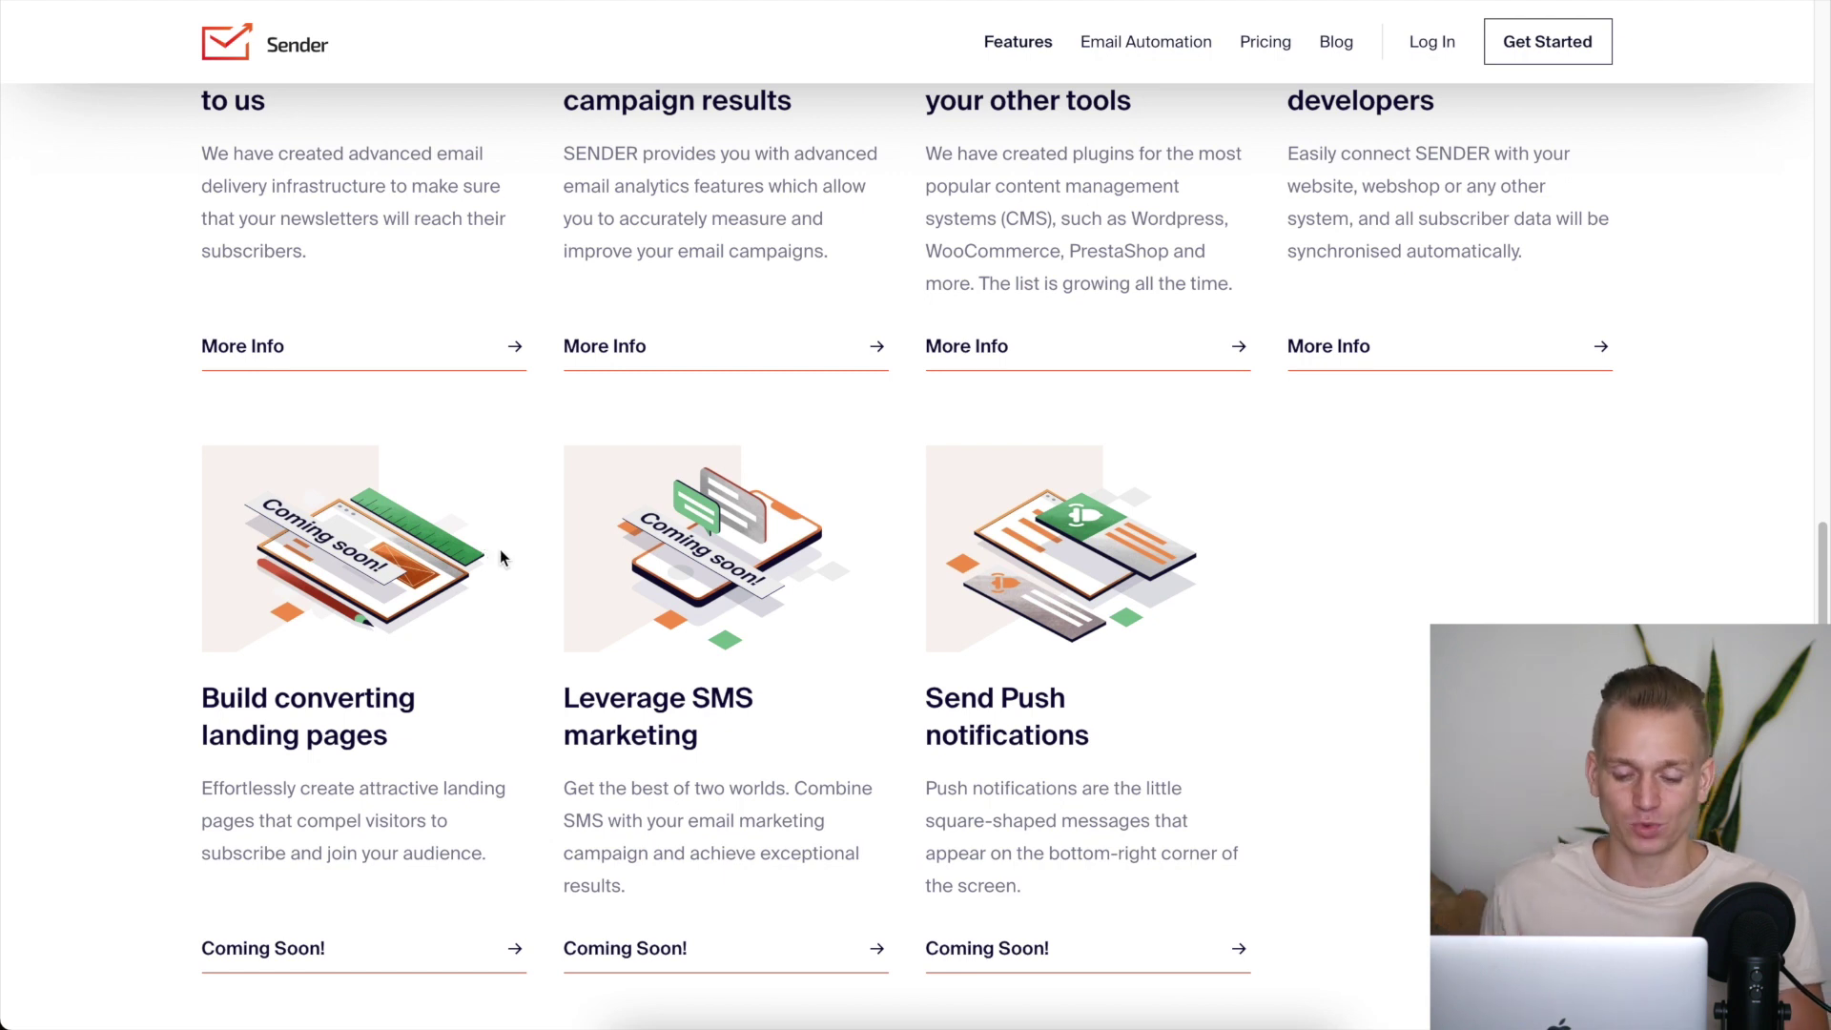
Step: On Sender's website features page, examine the landing page, SMS marketing and push notification entries
scroll(107, 633, down, 5)
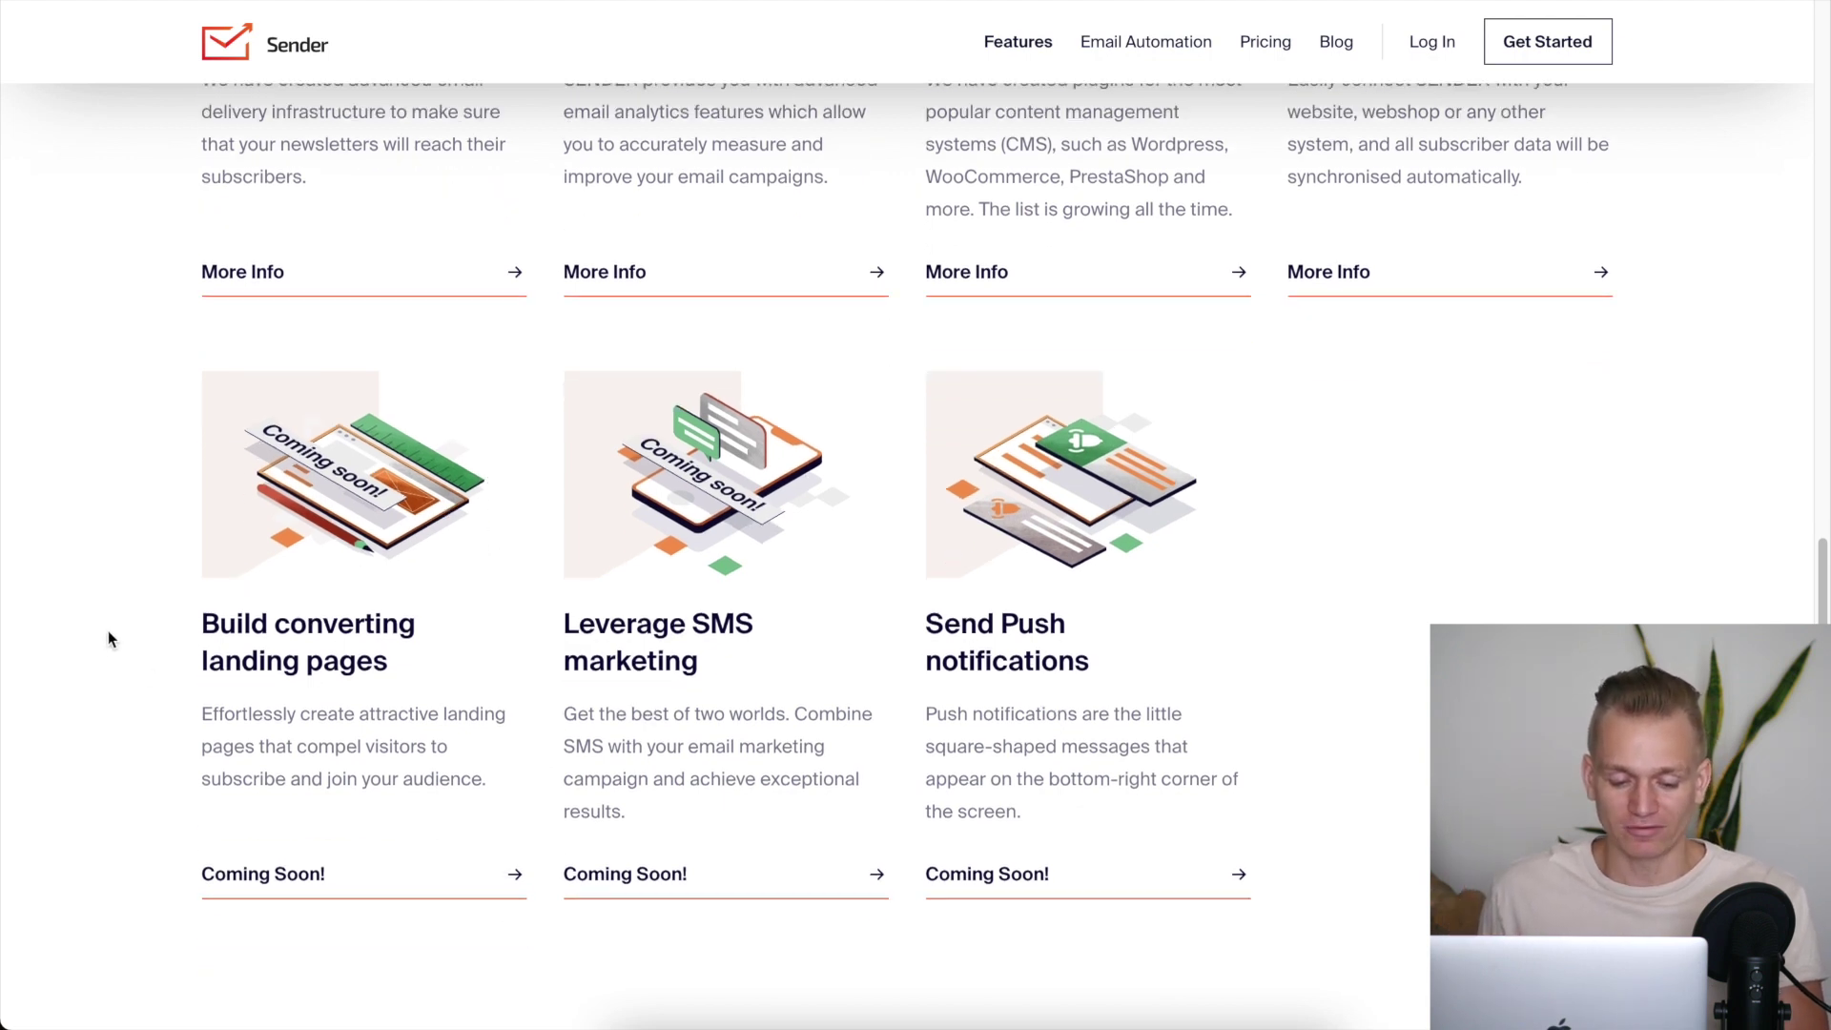
scroll(111, 637, up, 3)
scroll(118, 545, up, 5)
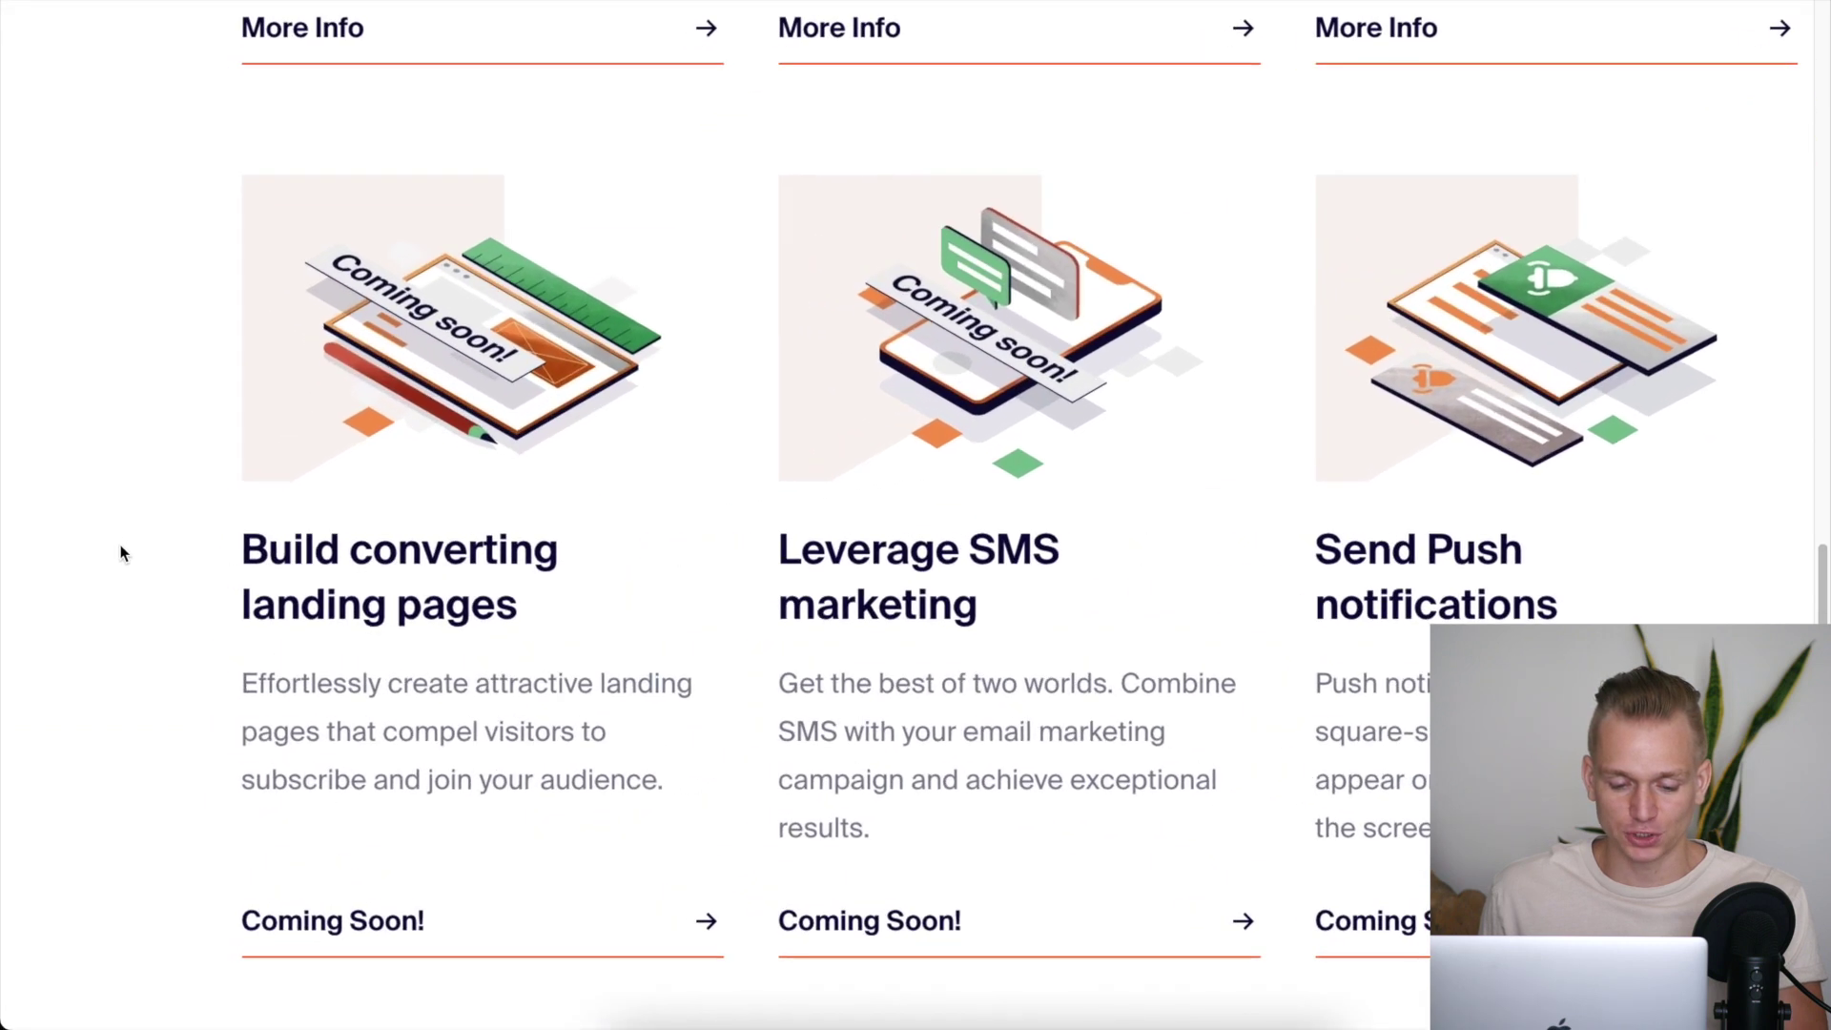
scroll(122, 541, down, 2)
scroll(572, 506, up, 1)
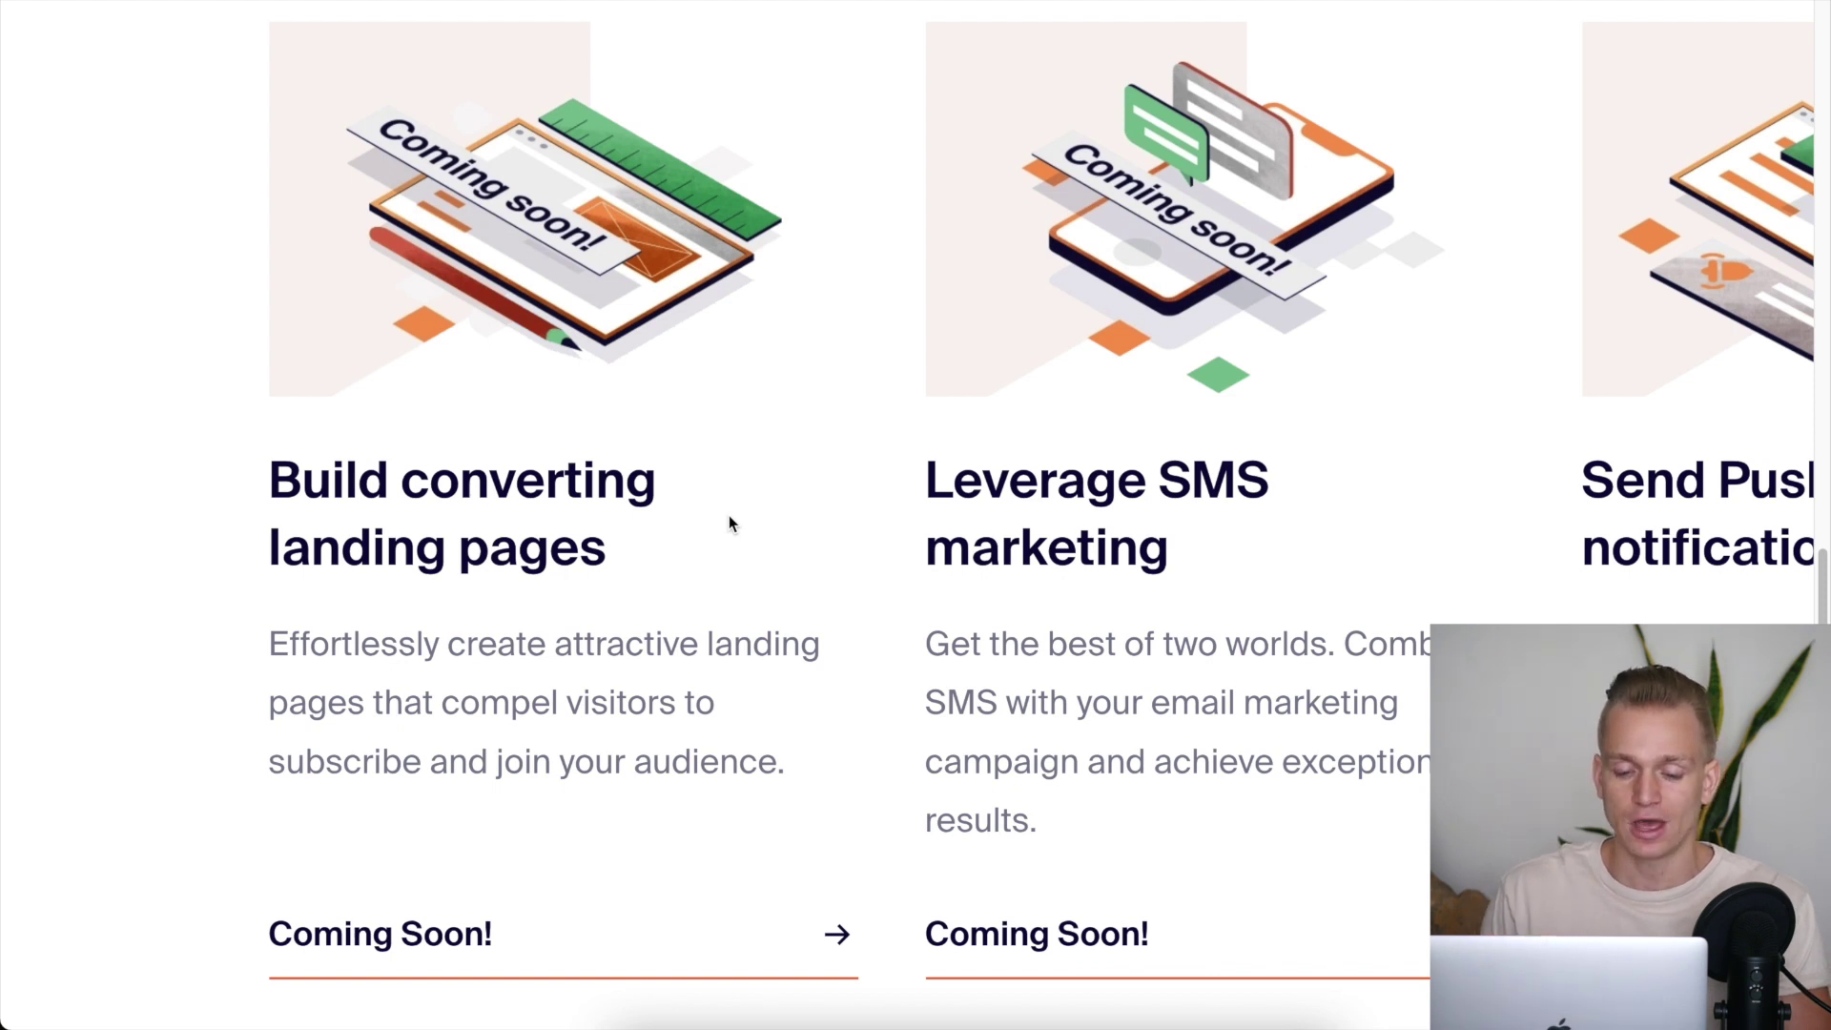
scroll(728, 523, right, 4)
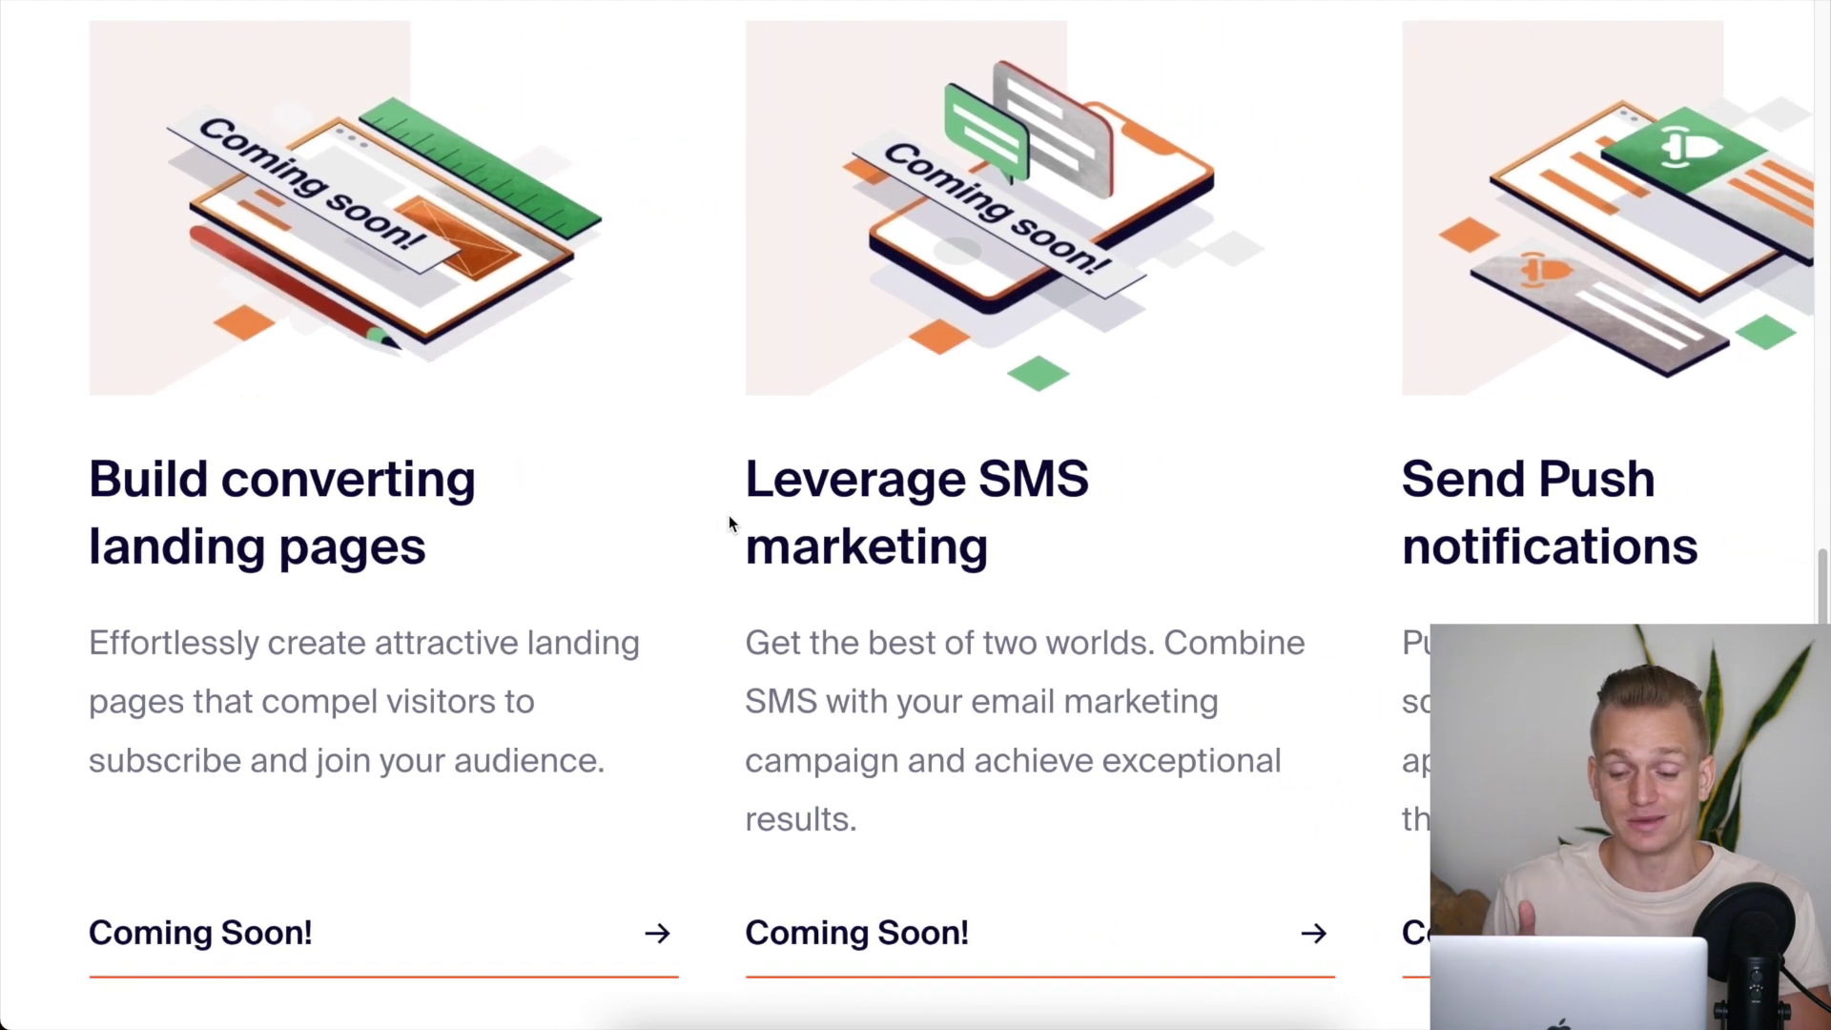
scroll(729, 522, right, 5)
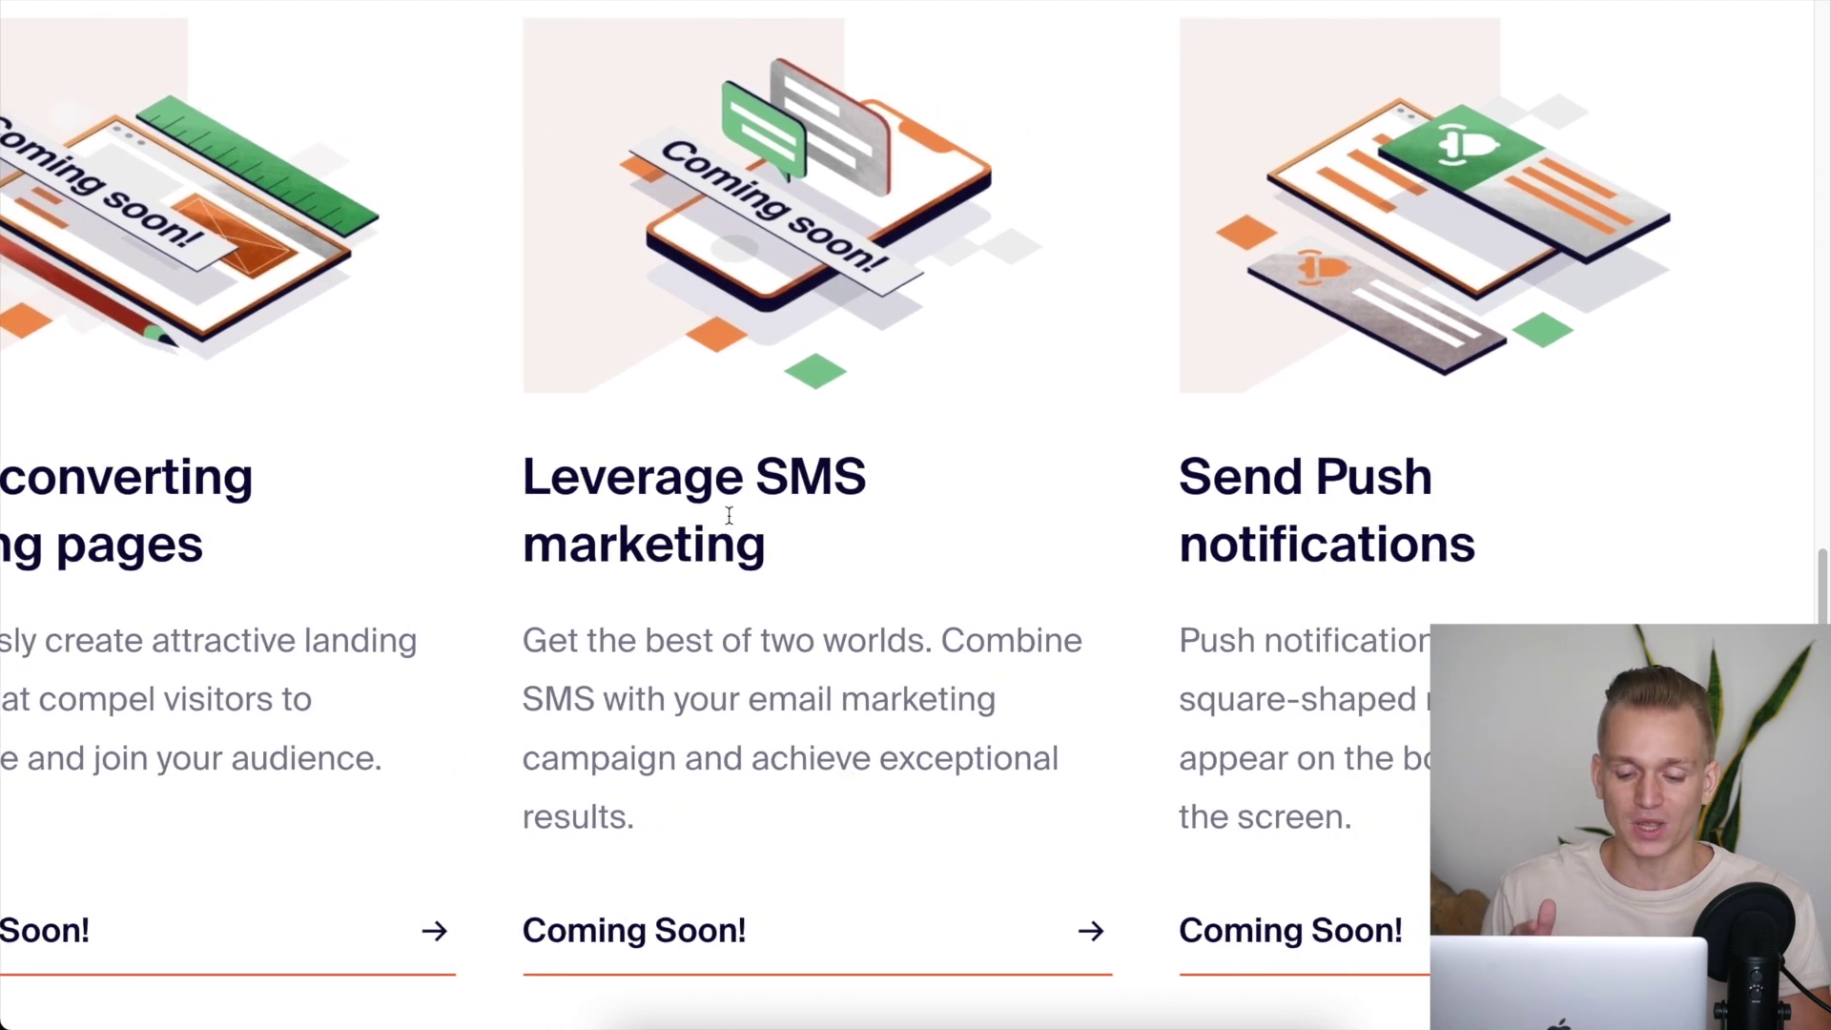
scroll(728, 515, right, 2)
scroll(729, 519, right, 2)
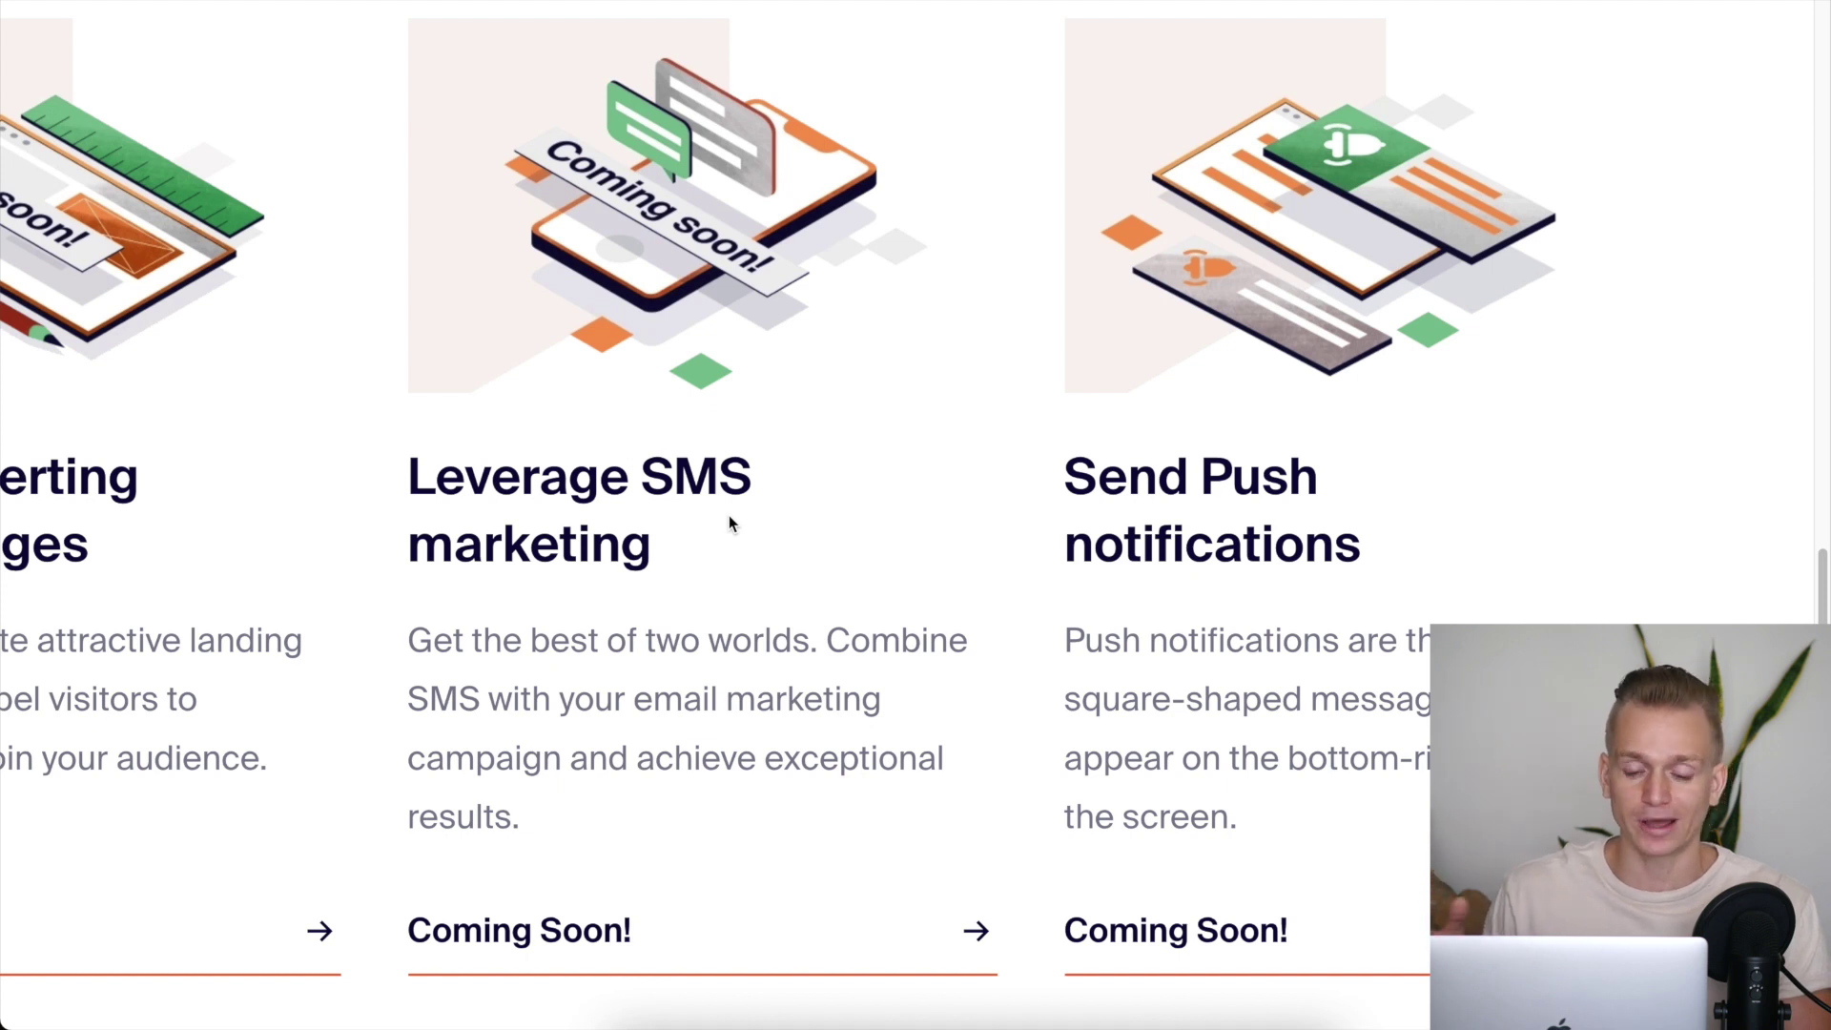
scroll(729, 523, right, 3)
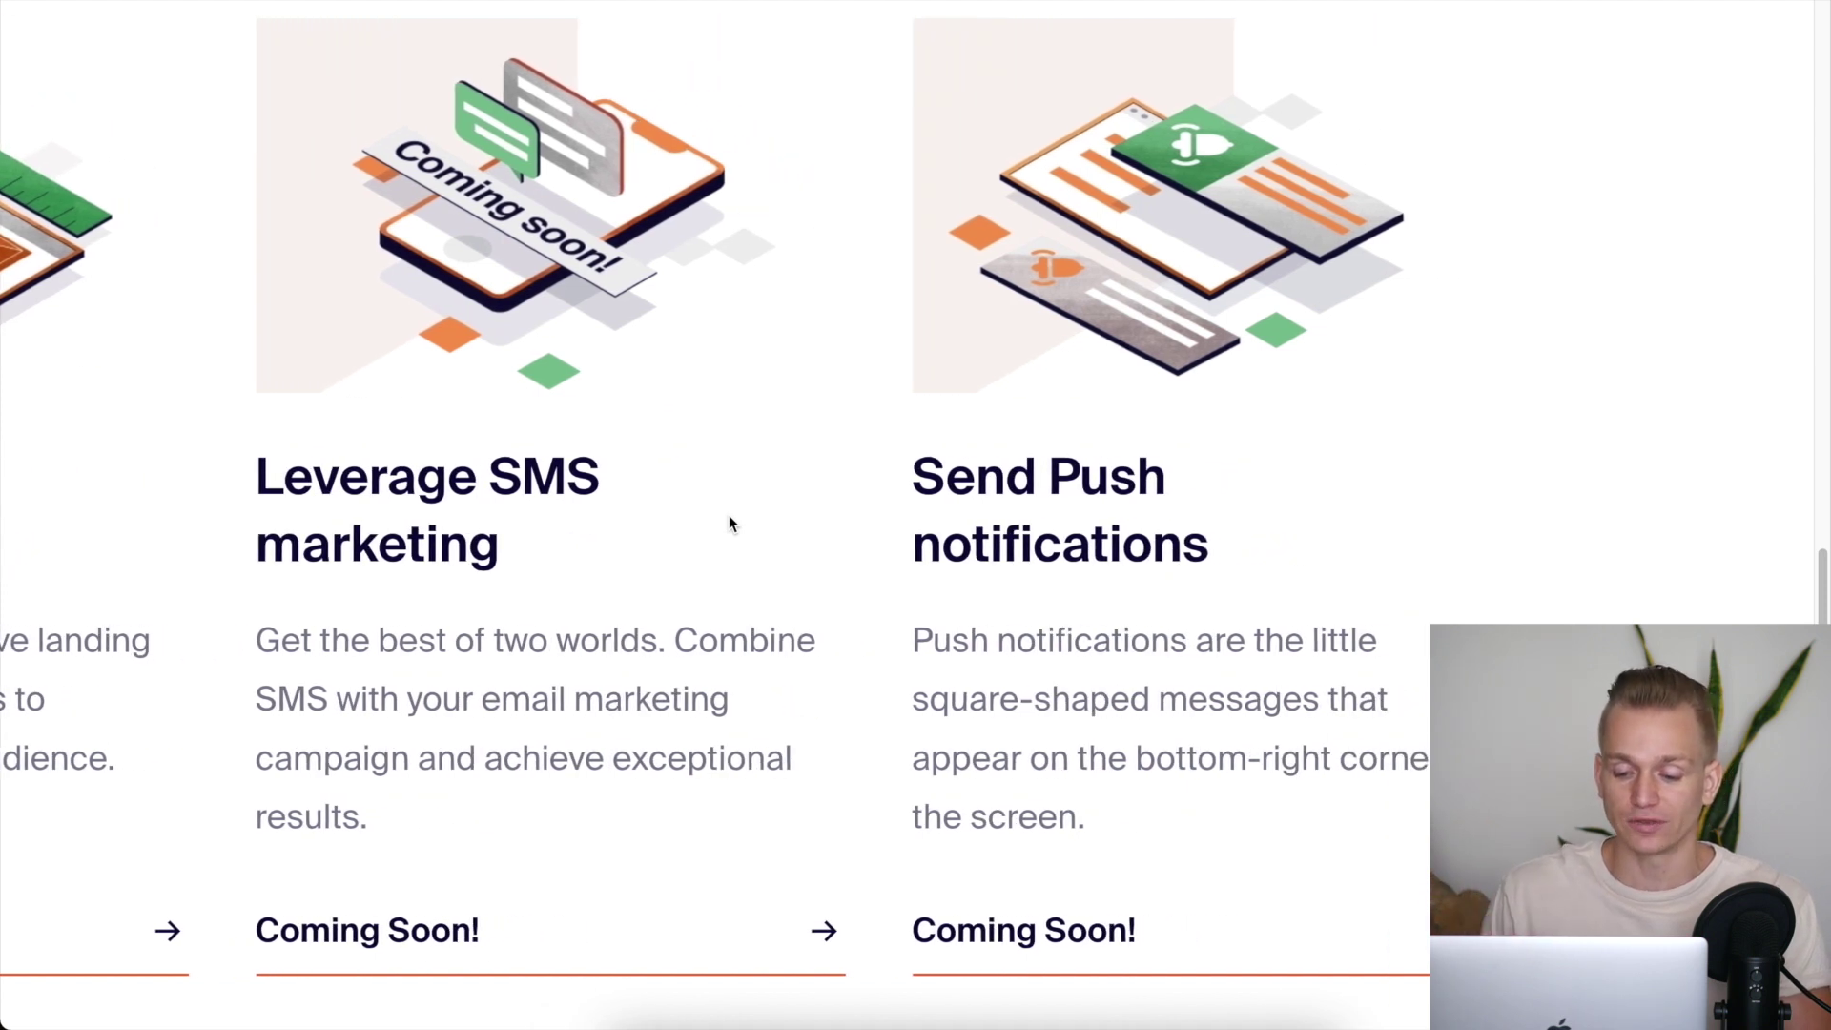
scroll(729, 522, right, 1)
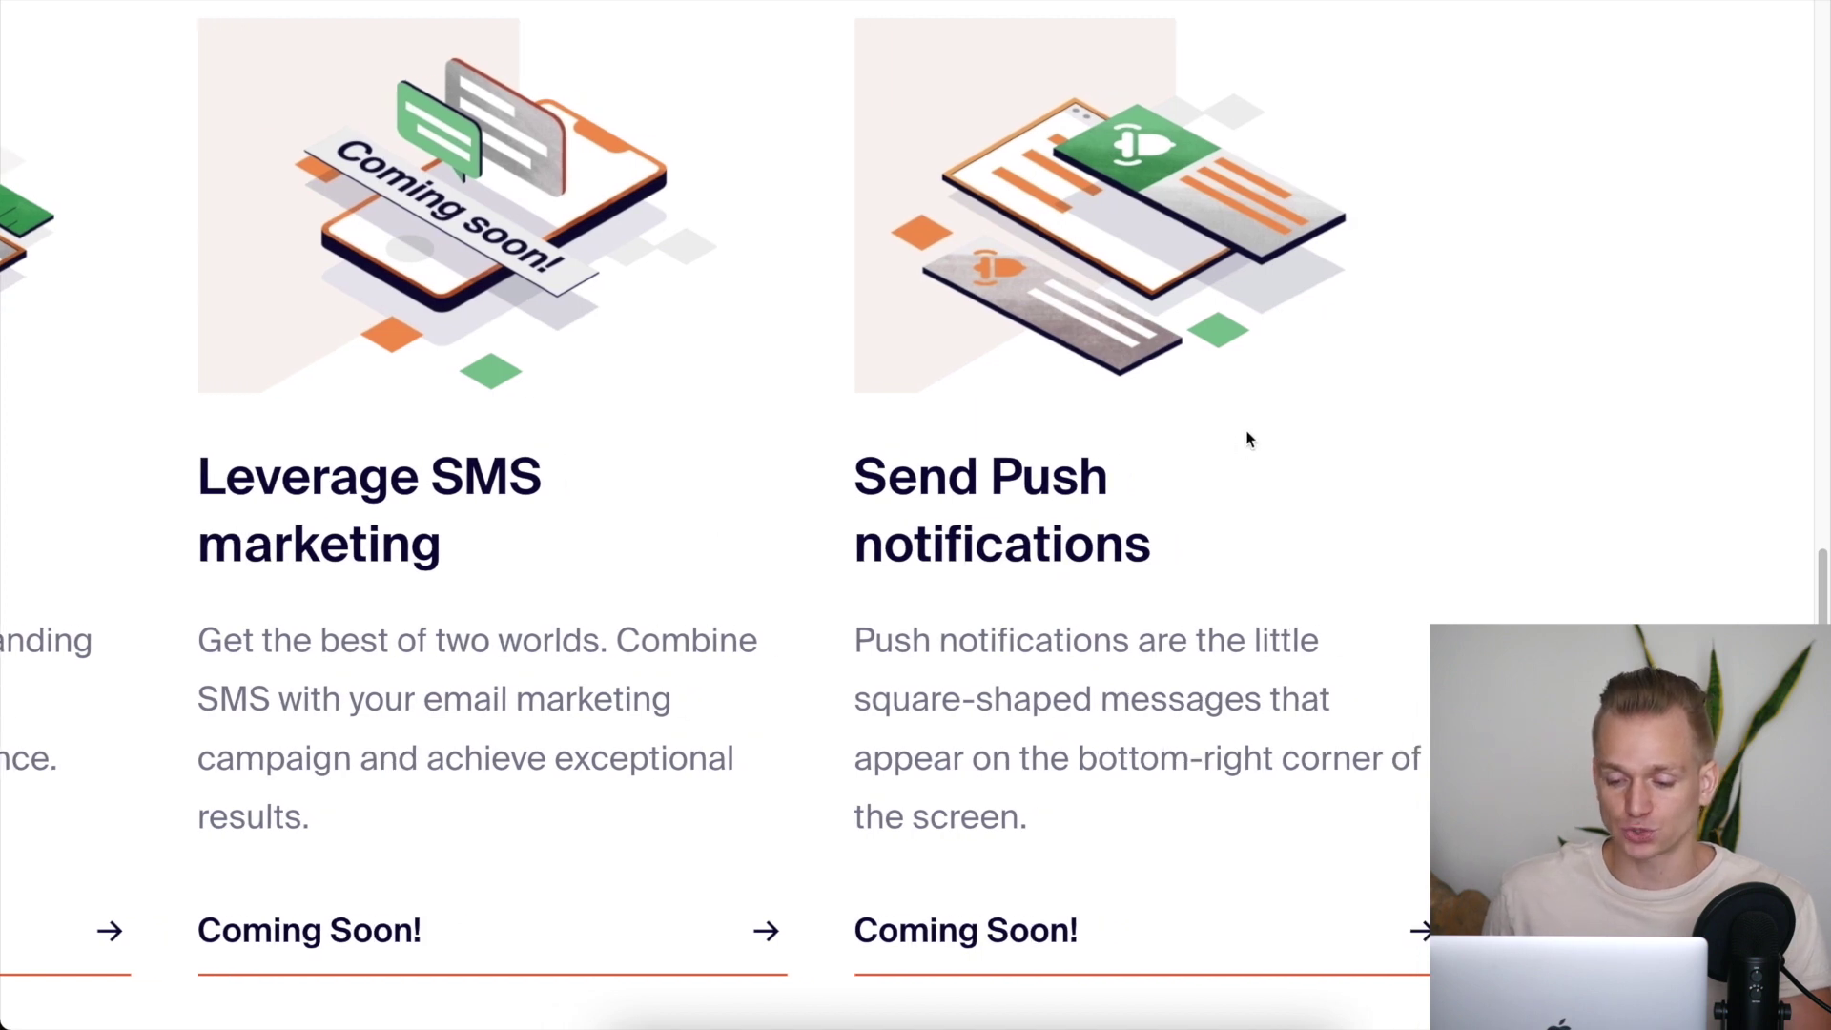
scroll(1234, 431, down, 5)
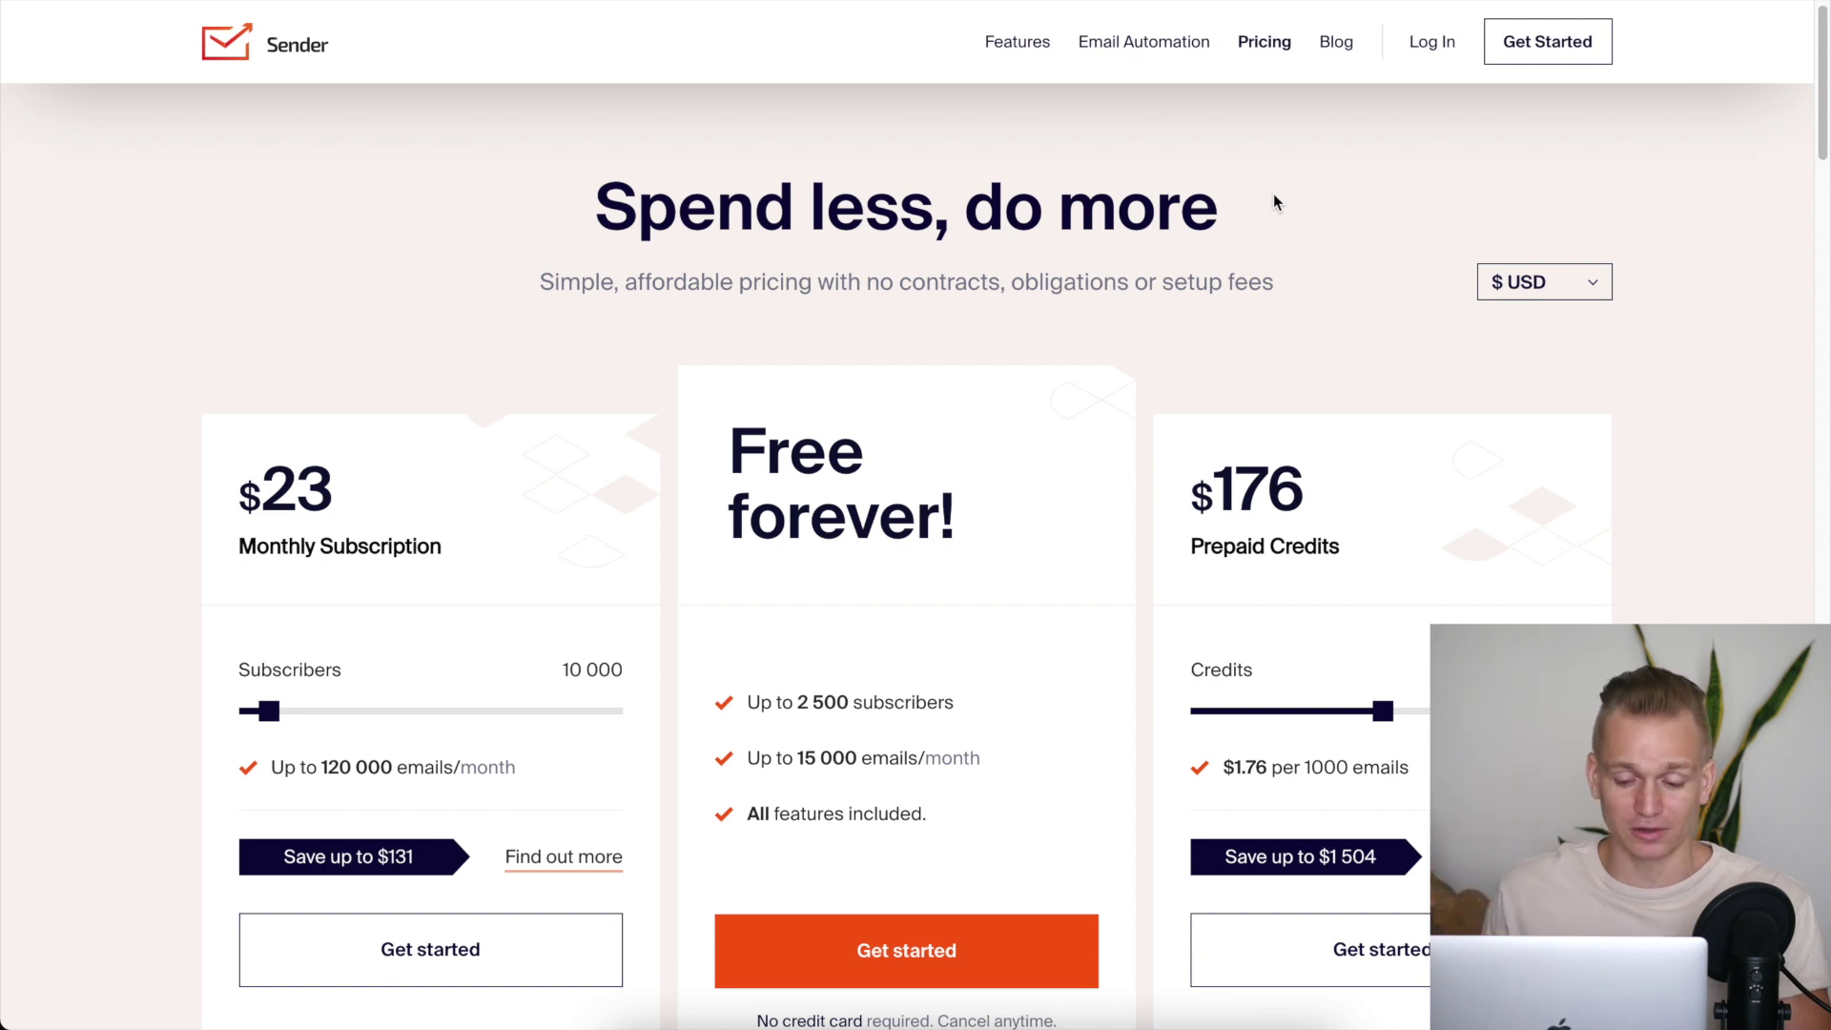
Step: On Sender's pricing page, examine the Free forever plan's subscriber and monthly email limits, highlighting each line
scroll(1274, 202, down, 3)
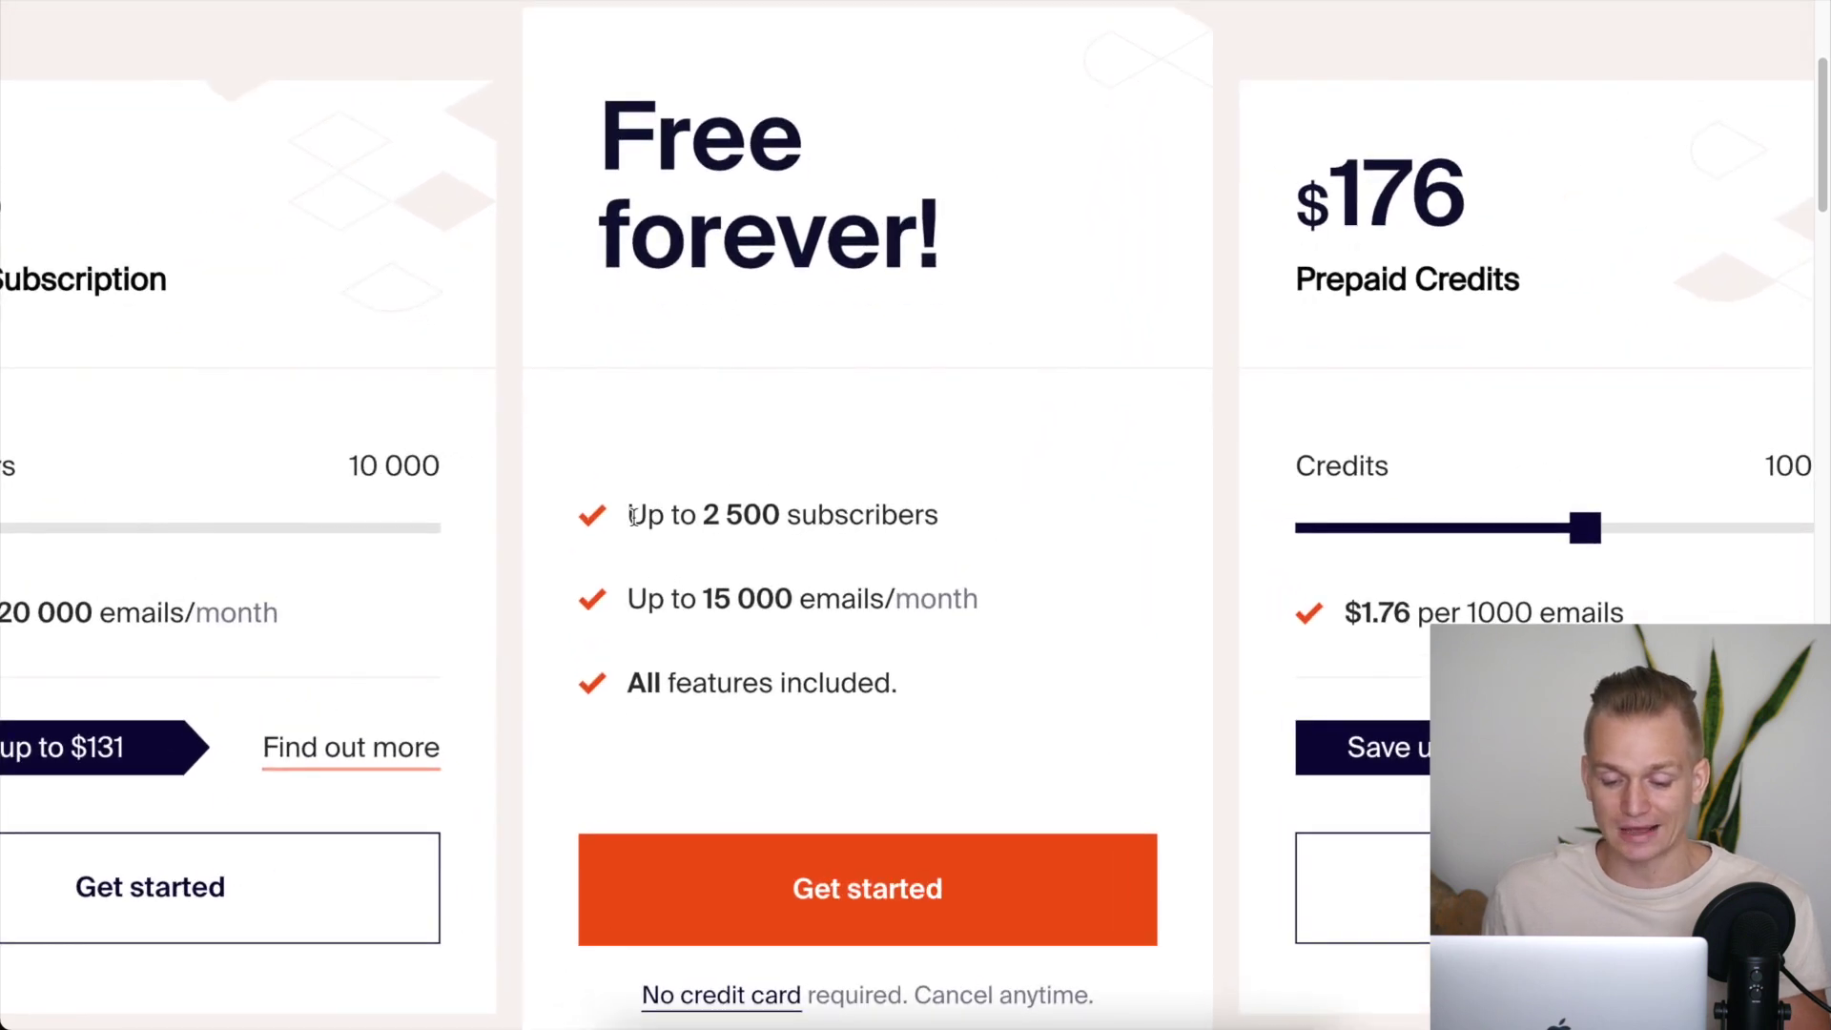
drag(631, 515, 935, 510)
click(953, 515)
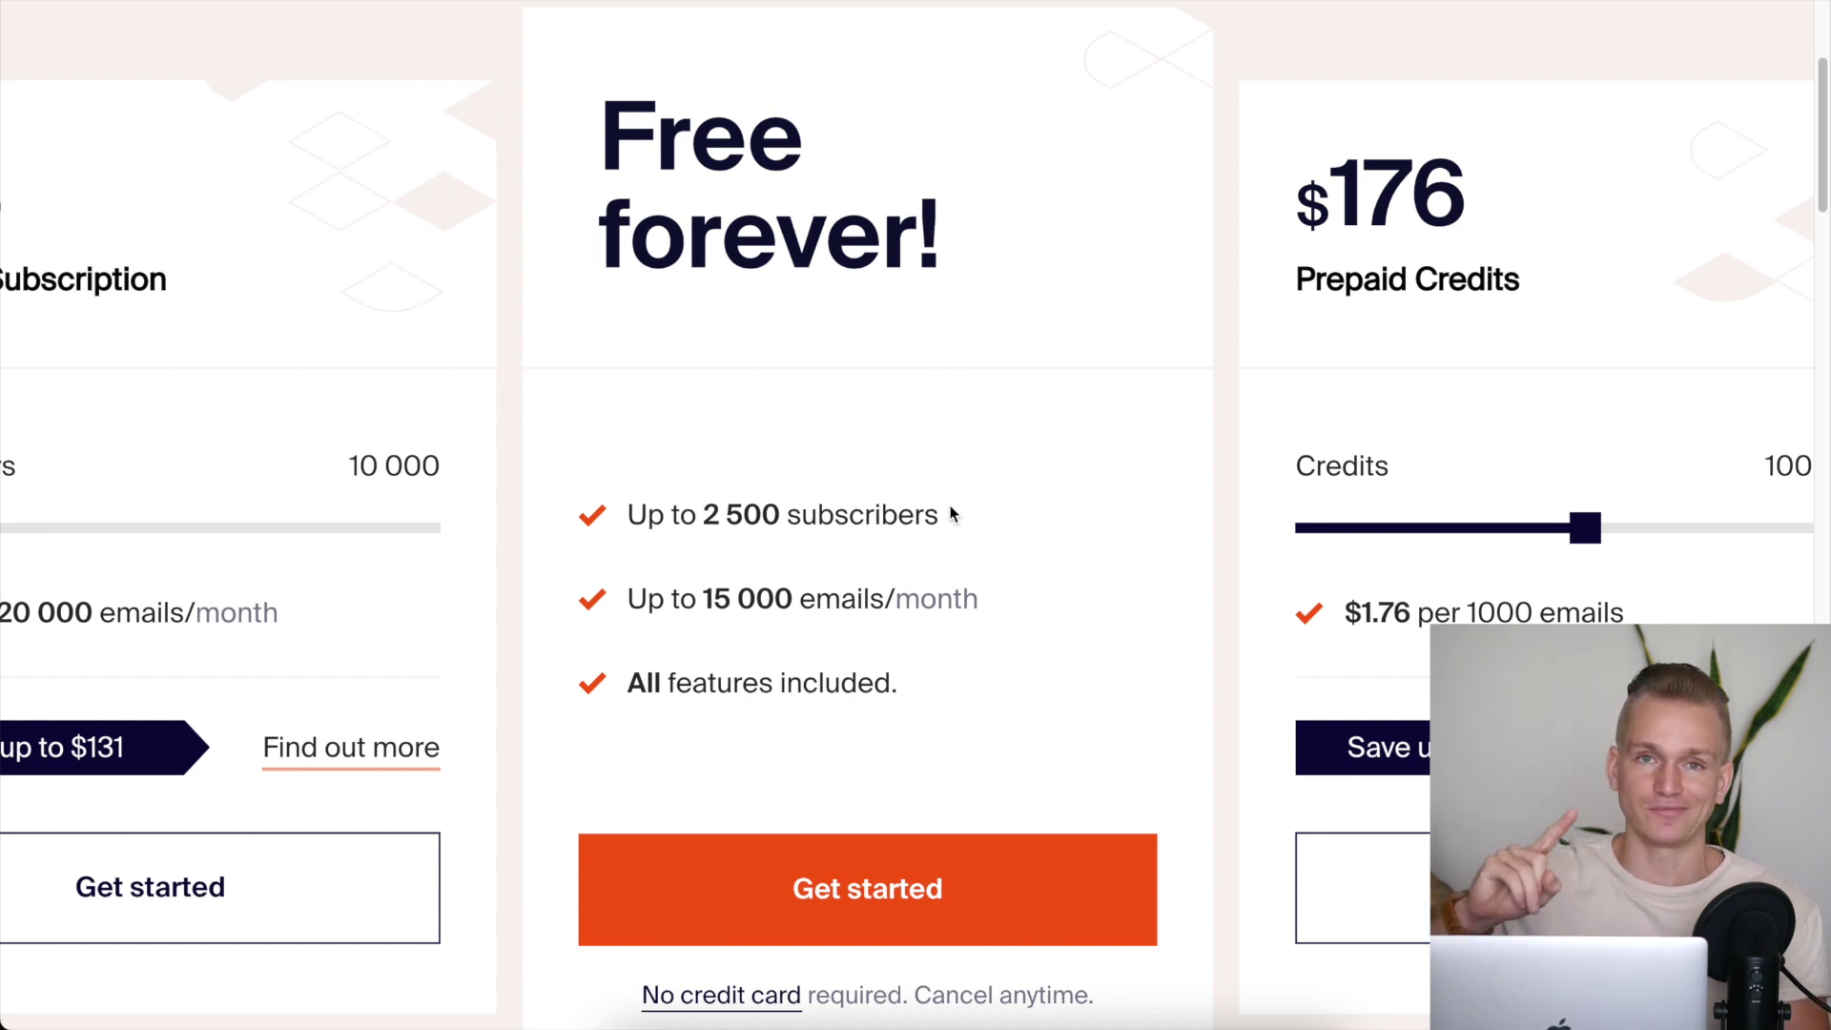
scroll(950, 514, down, 2)
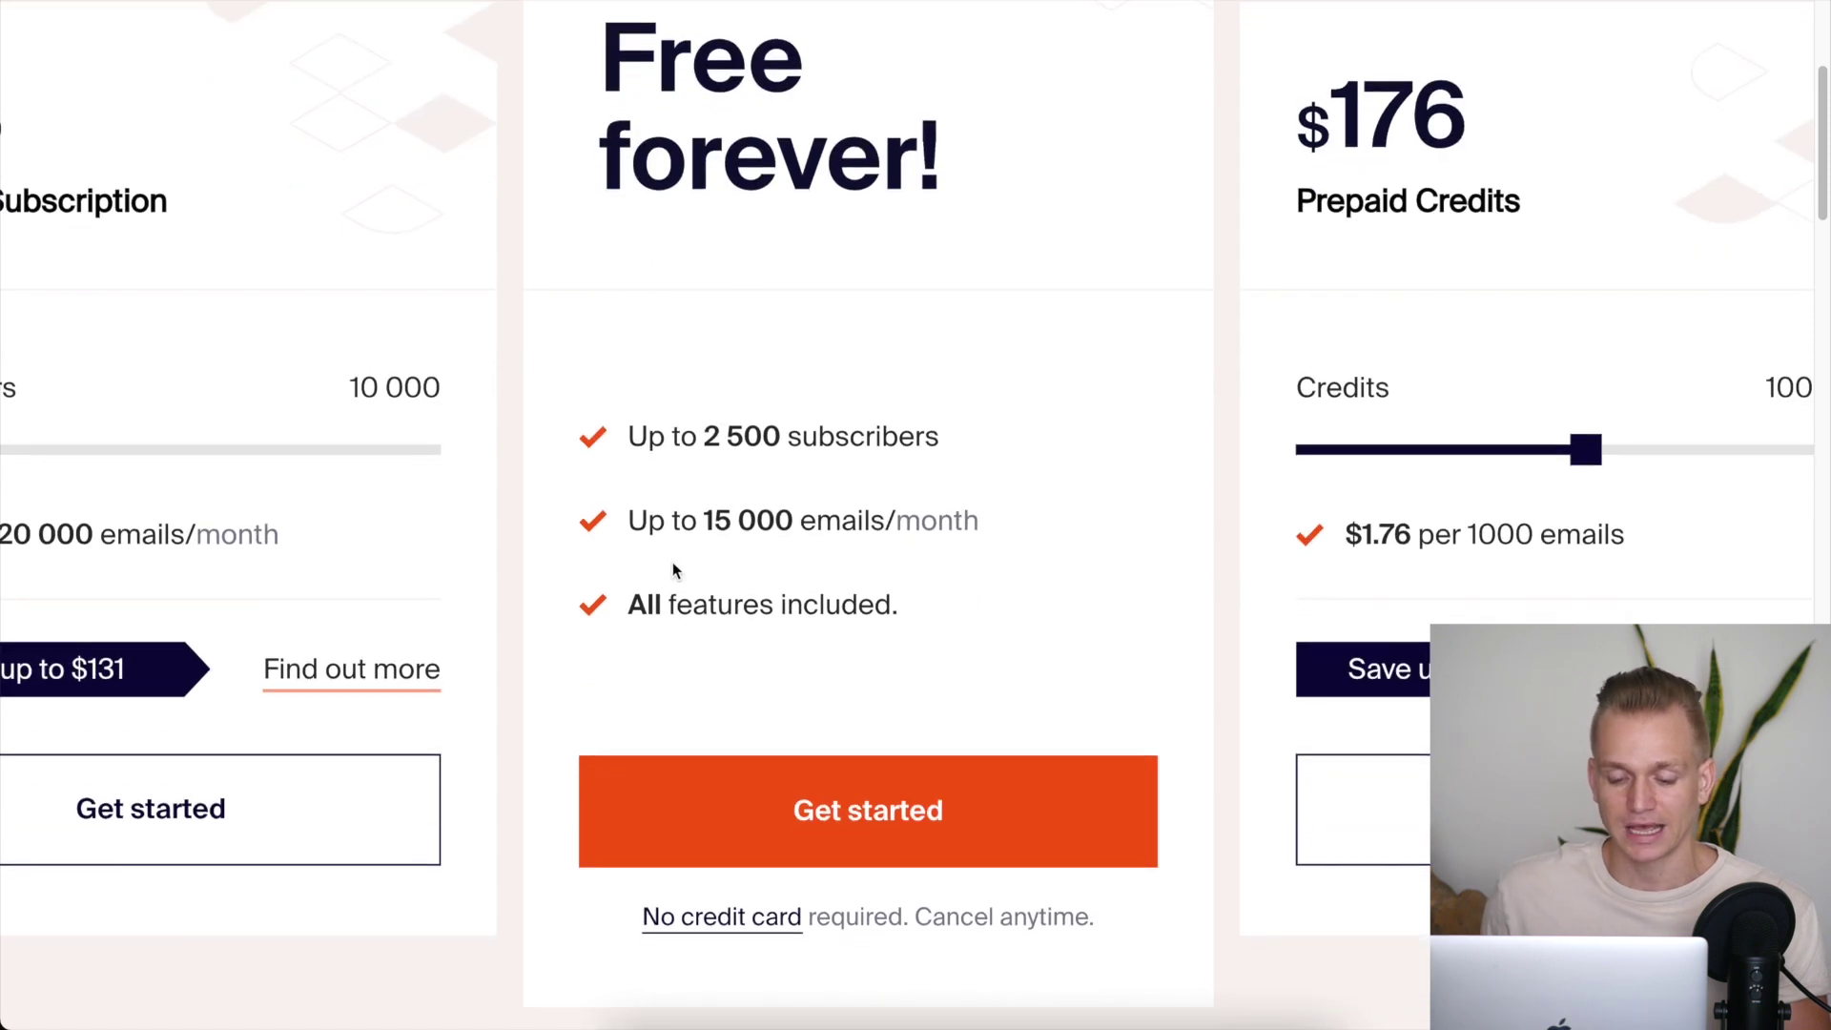
drag(625, 519, 963, 520)
click(992, 522)
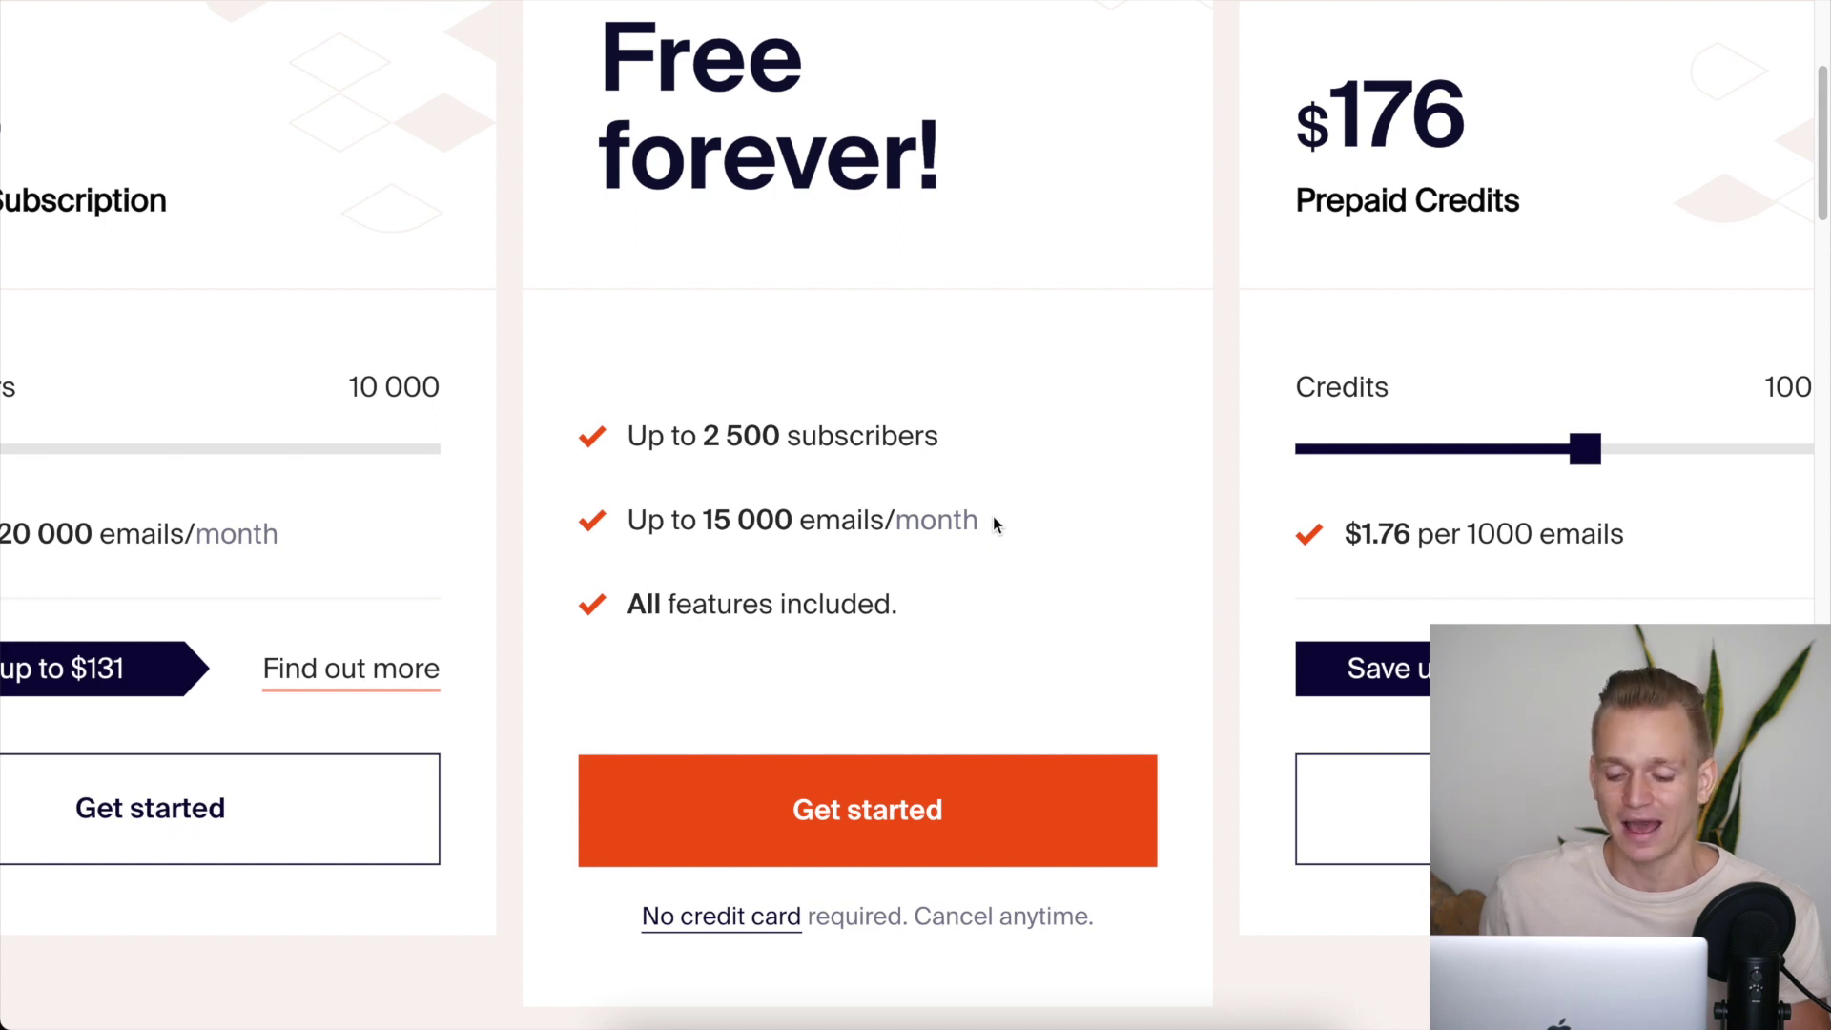
drag(993, 523, 697, 520)
click(699, 518)
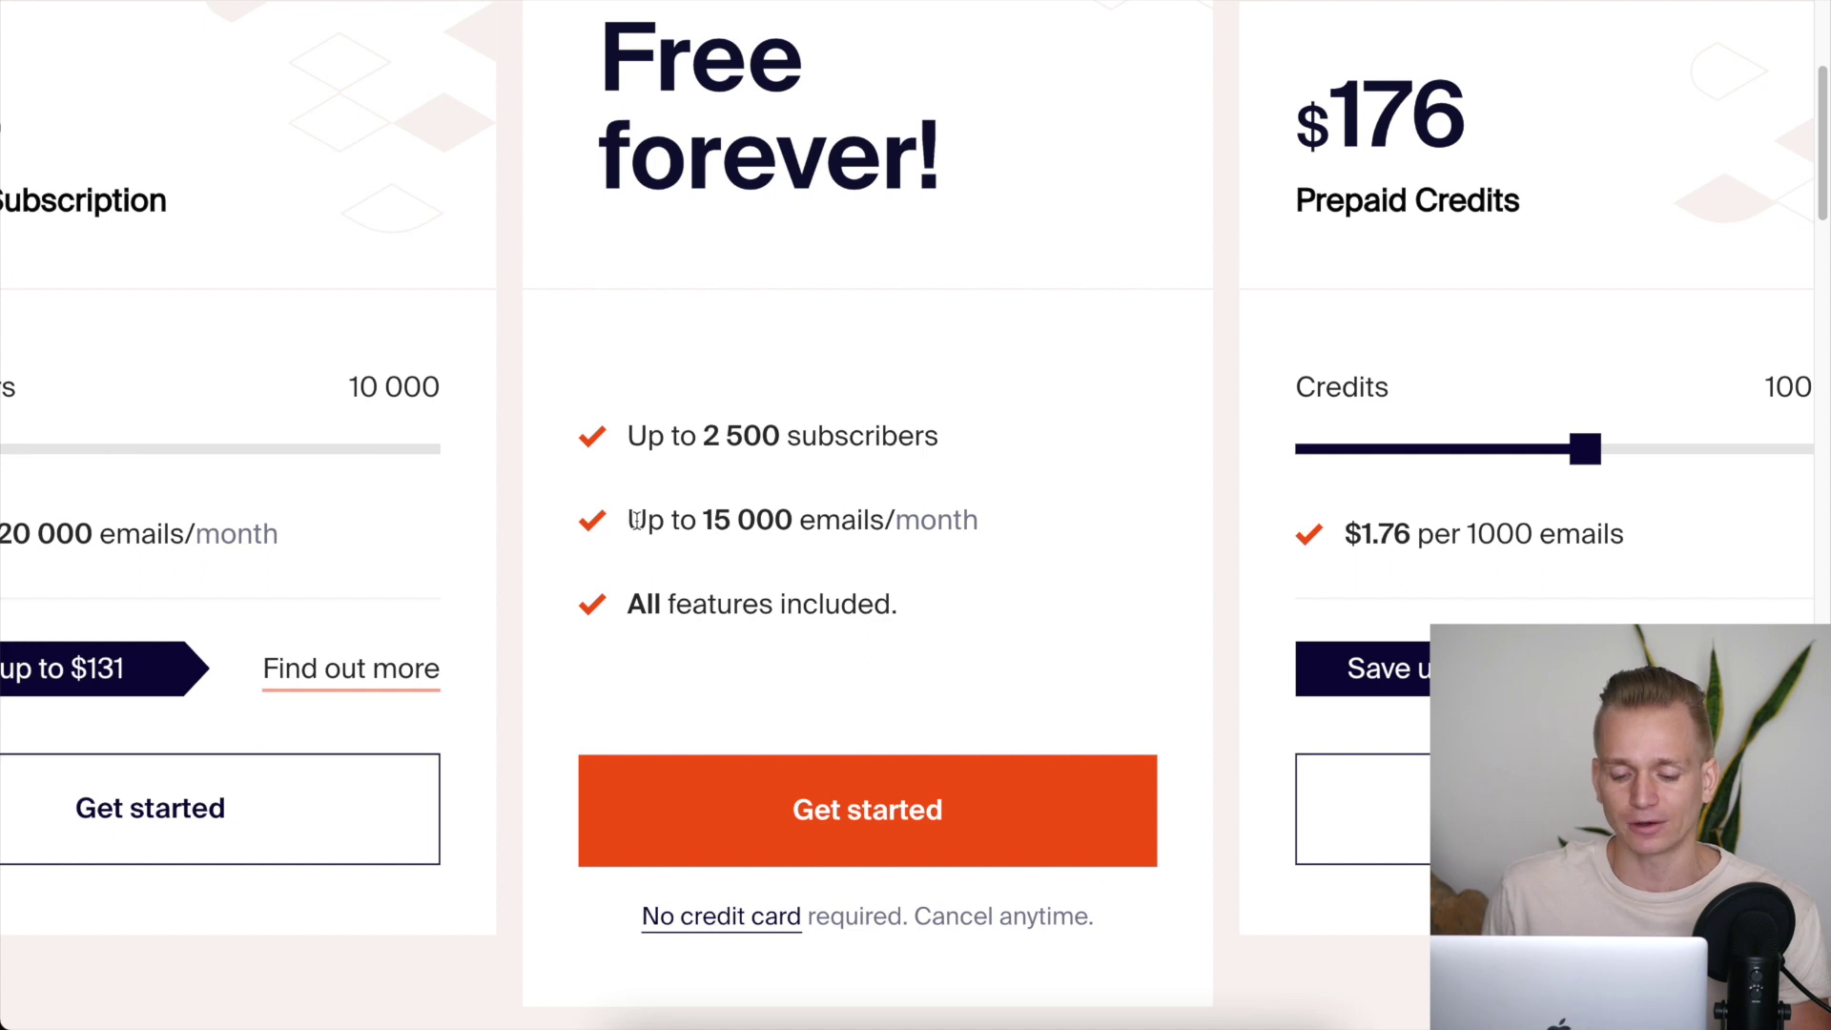
drag(623, 531, 1010, 533)
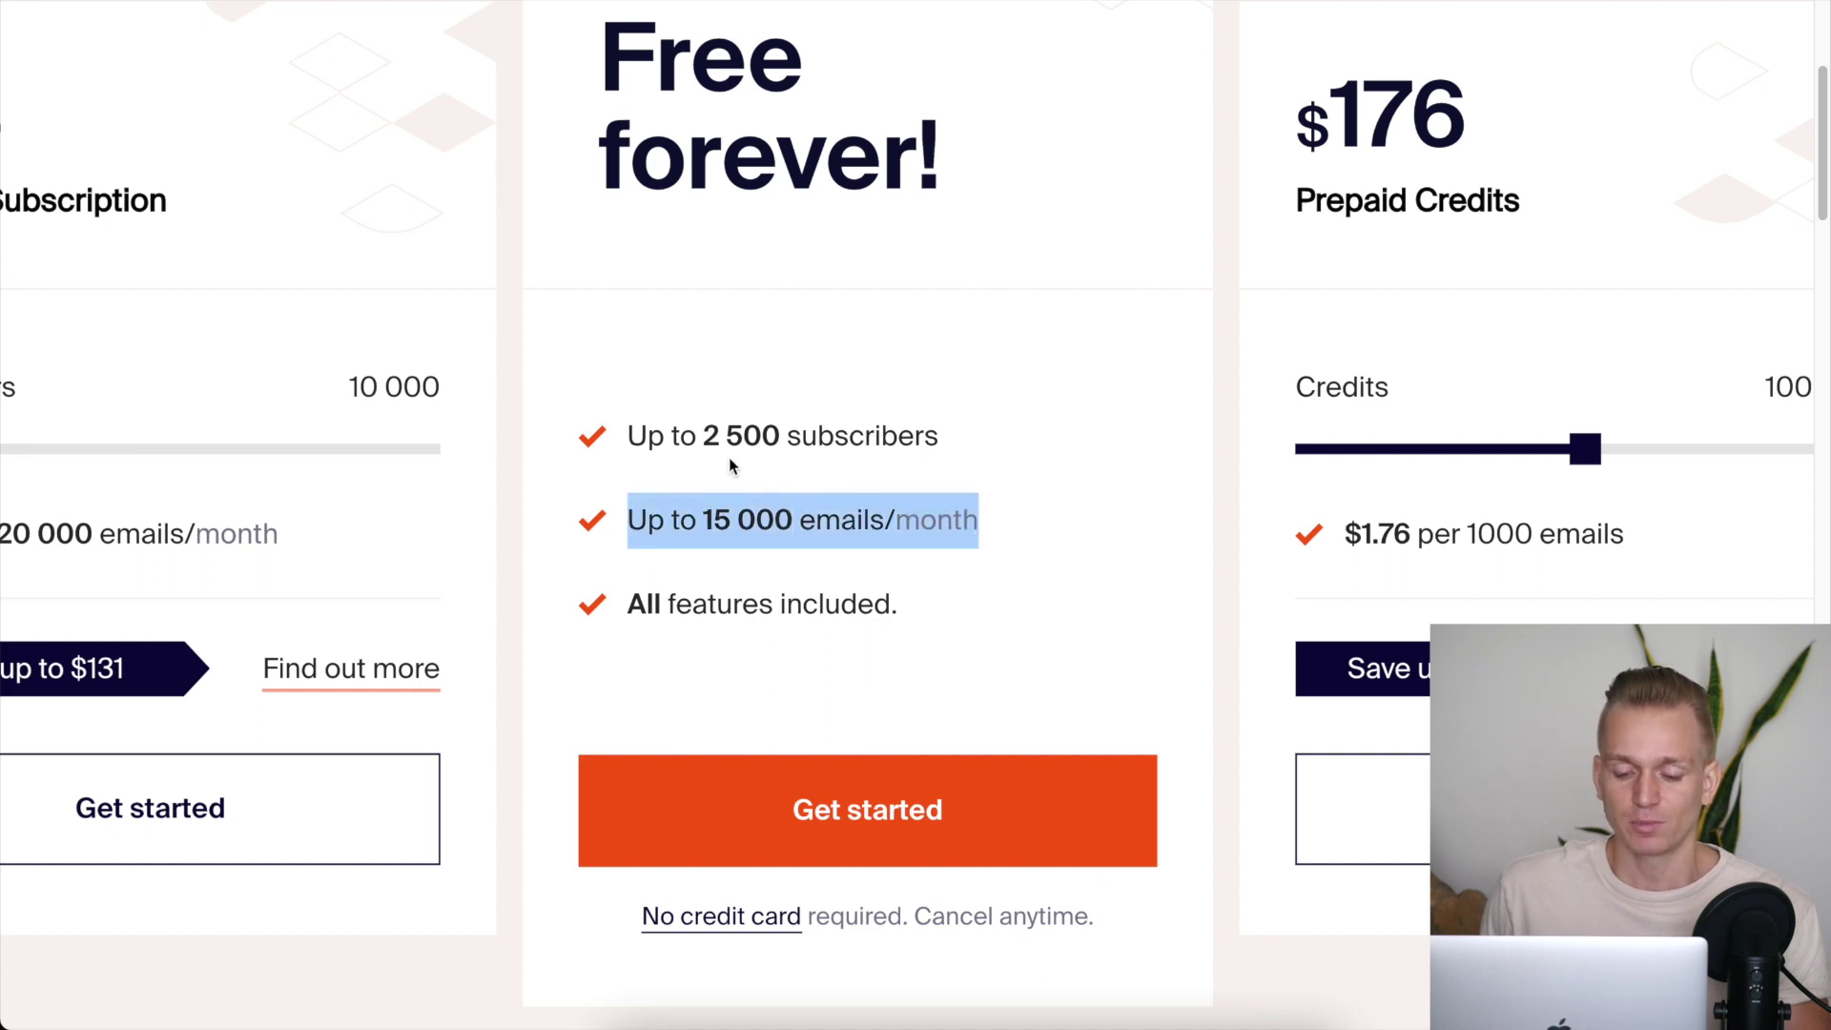
drag(697, 437, 954, 443)
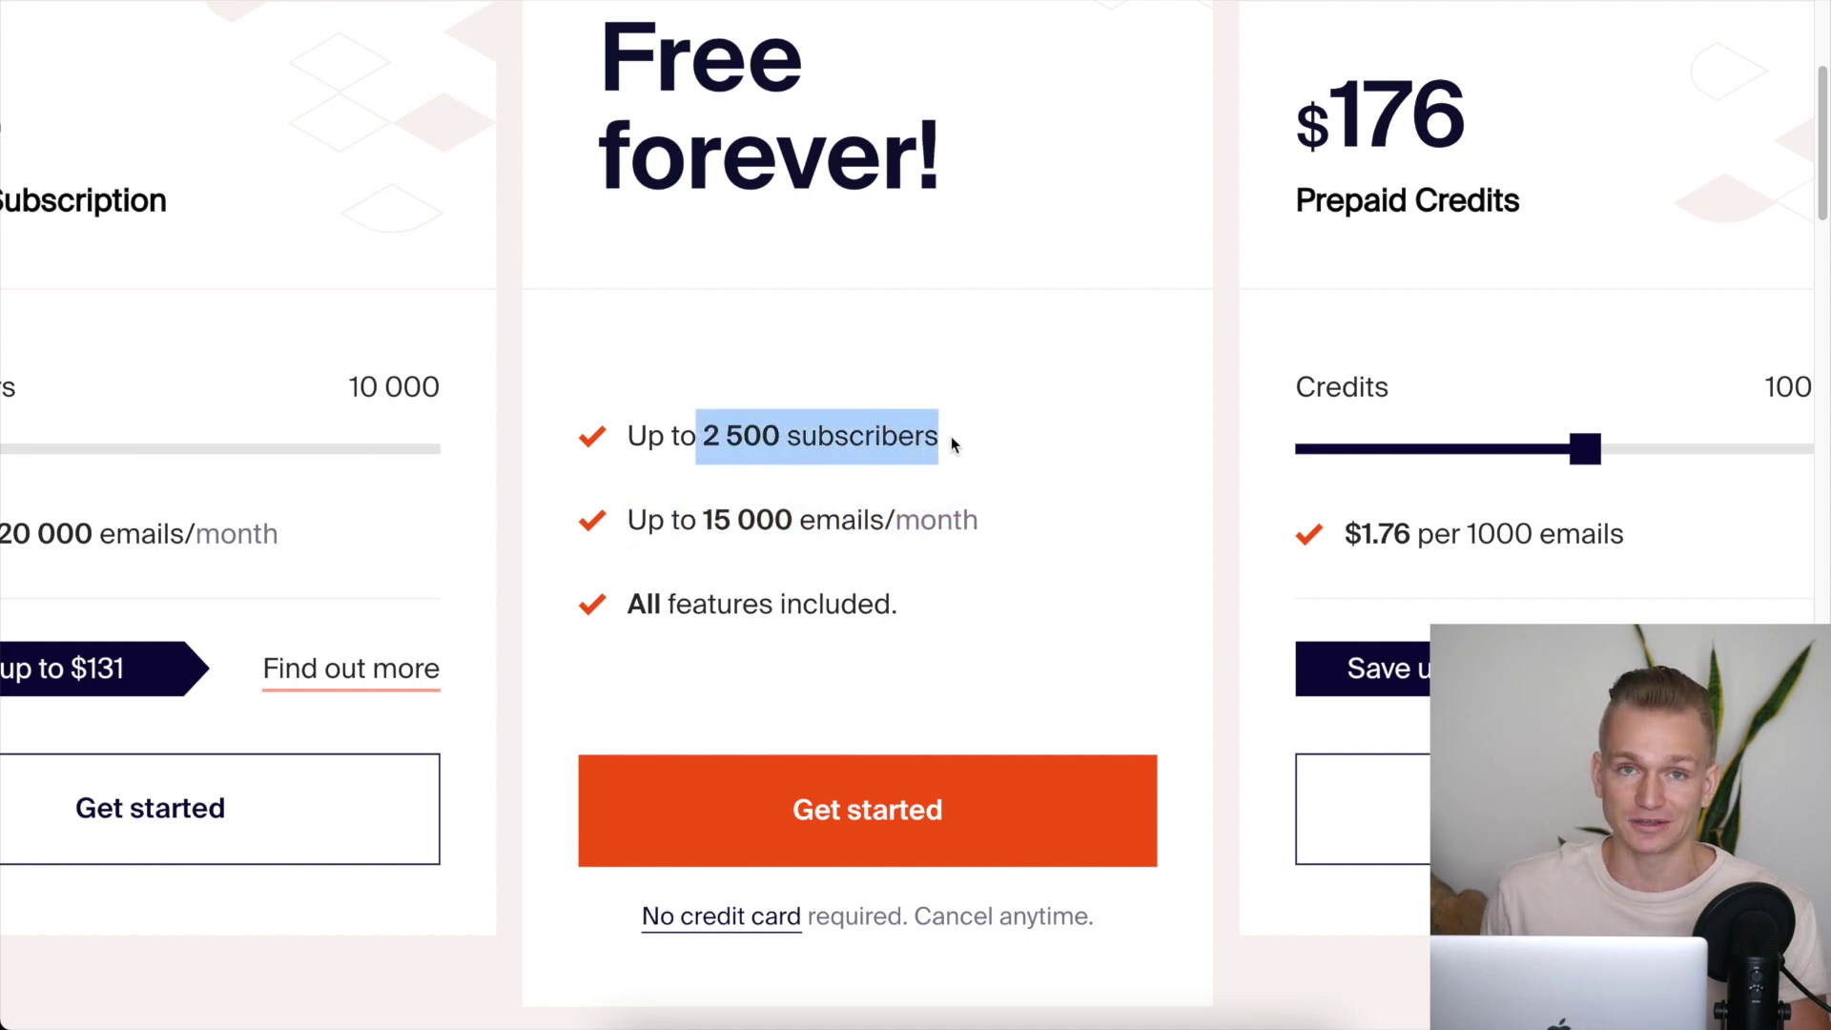
click(886, 571)
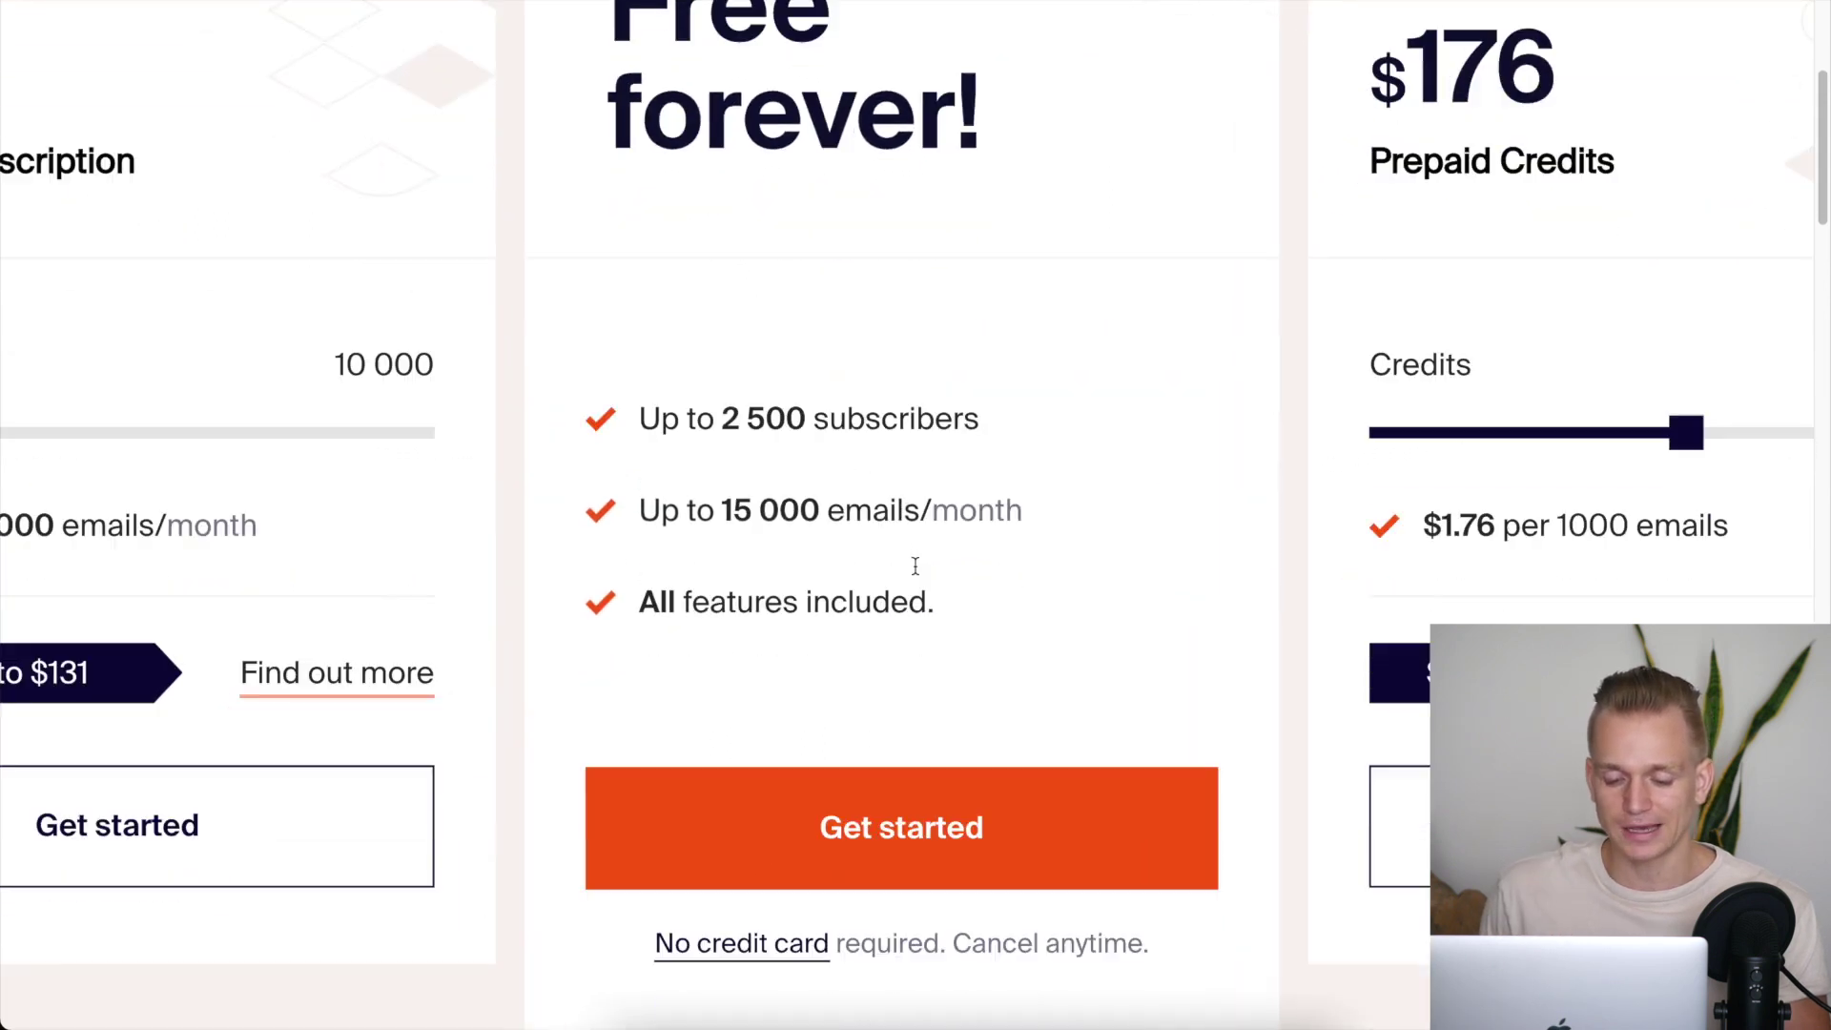
Step: Highlight and read the line on included features in the Free forever plan
scroll(916, 567, down, 2)
drag(639, 524, 951, 534)
click(950, 532)
scroll(950, 571, down, 2)
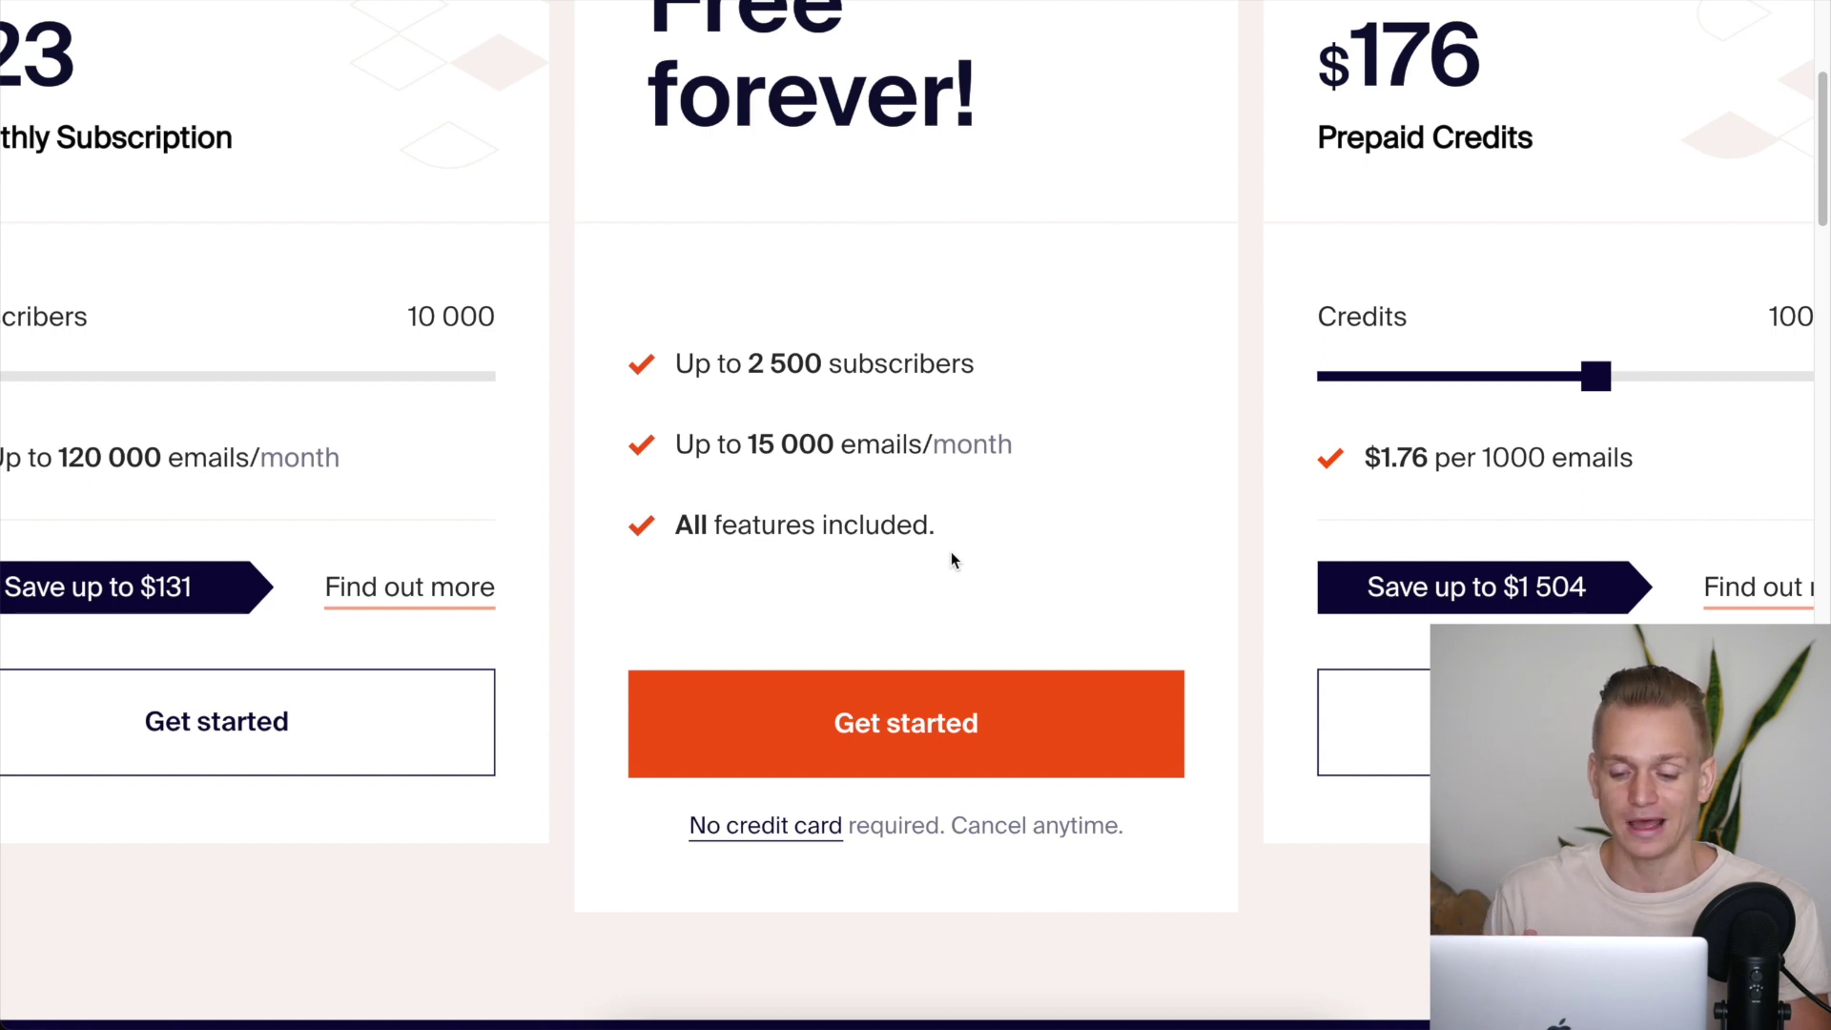
scroll(952, 554, up, 1)
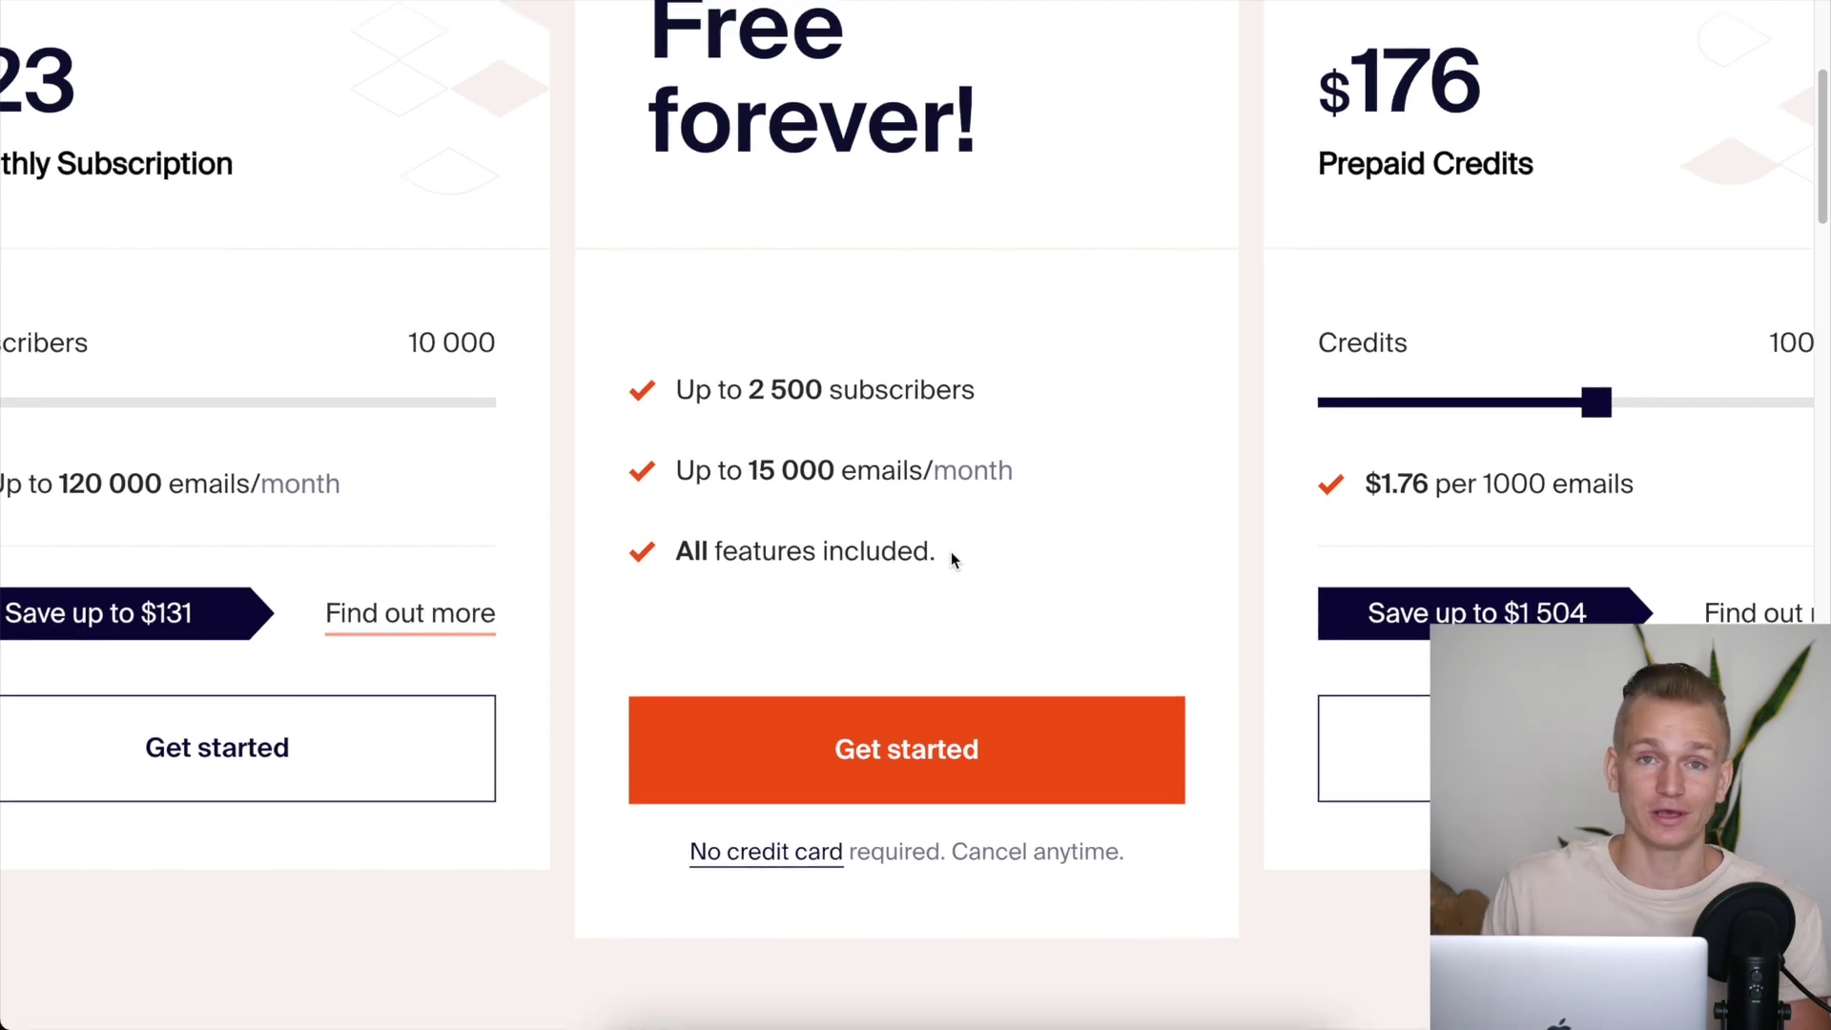
Step: Set the Monthly Subscription plan's subscriber count to 5 000
scroll(952, 576, down, 5)
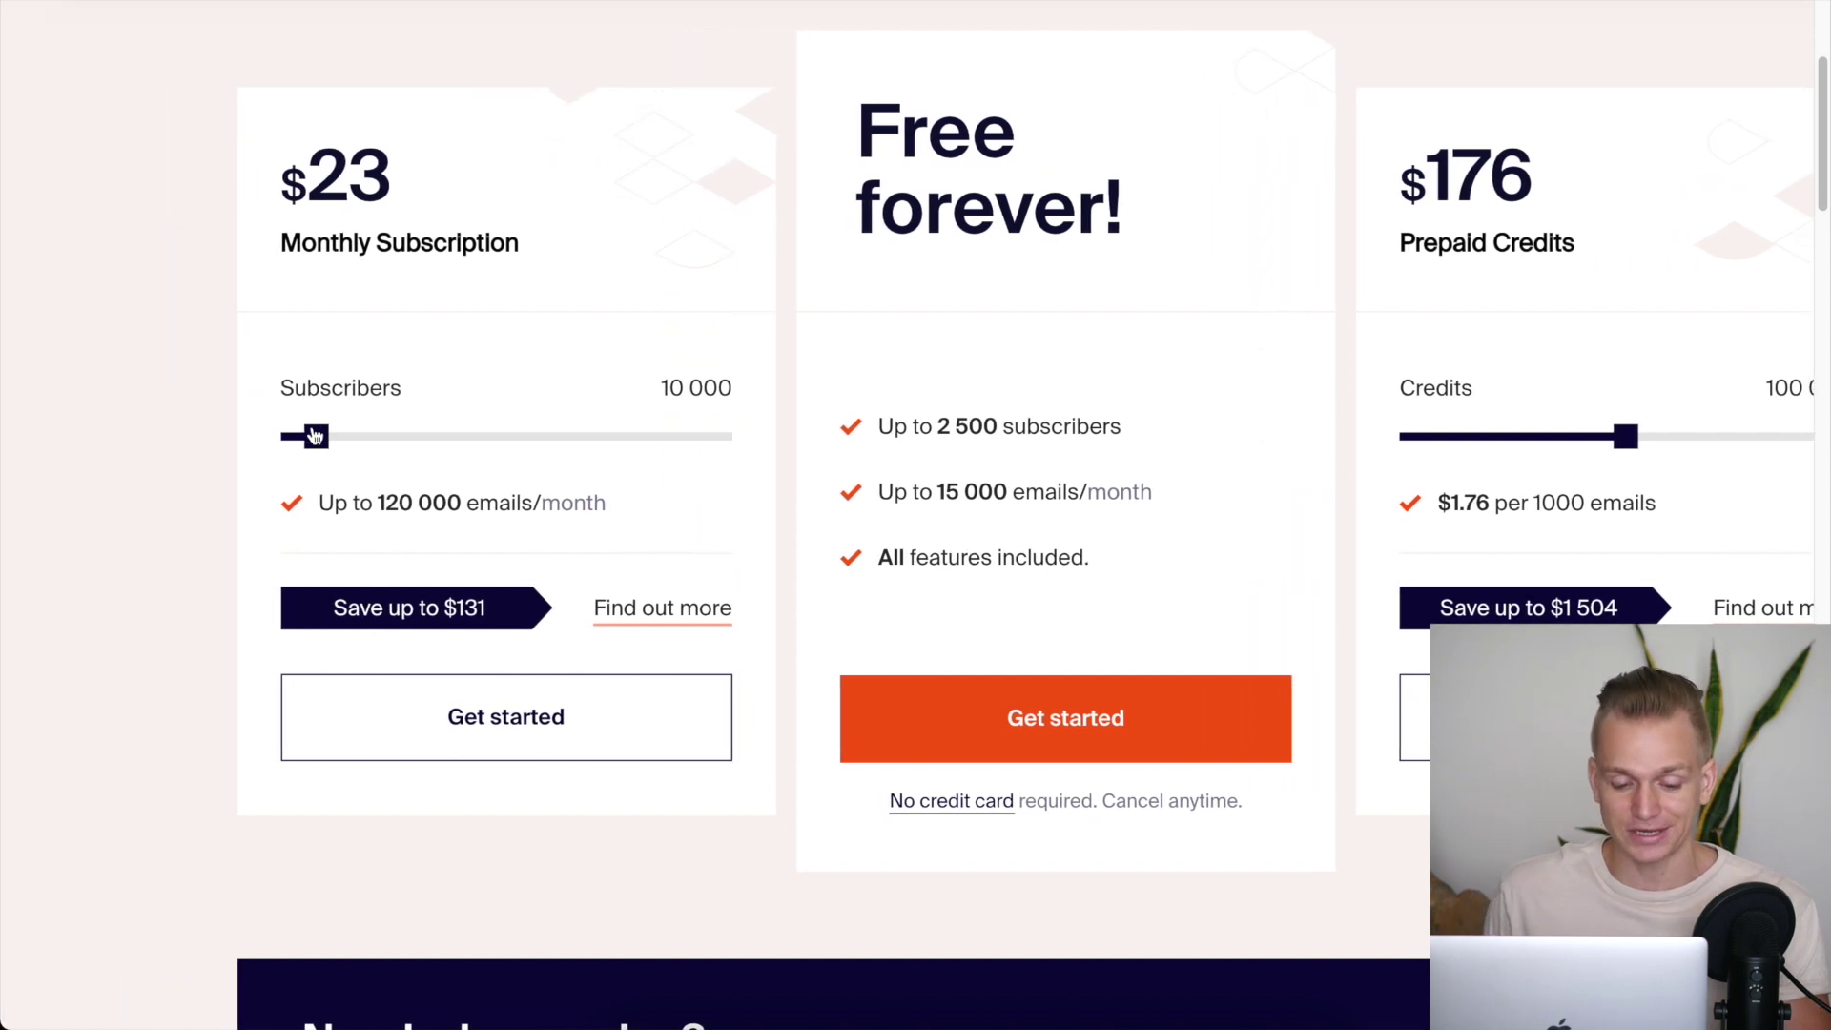
drag(316, 436, 260, 448)
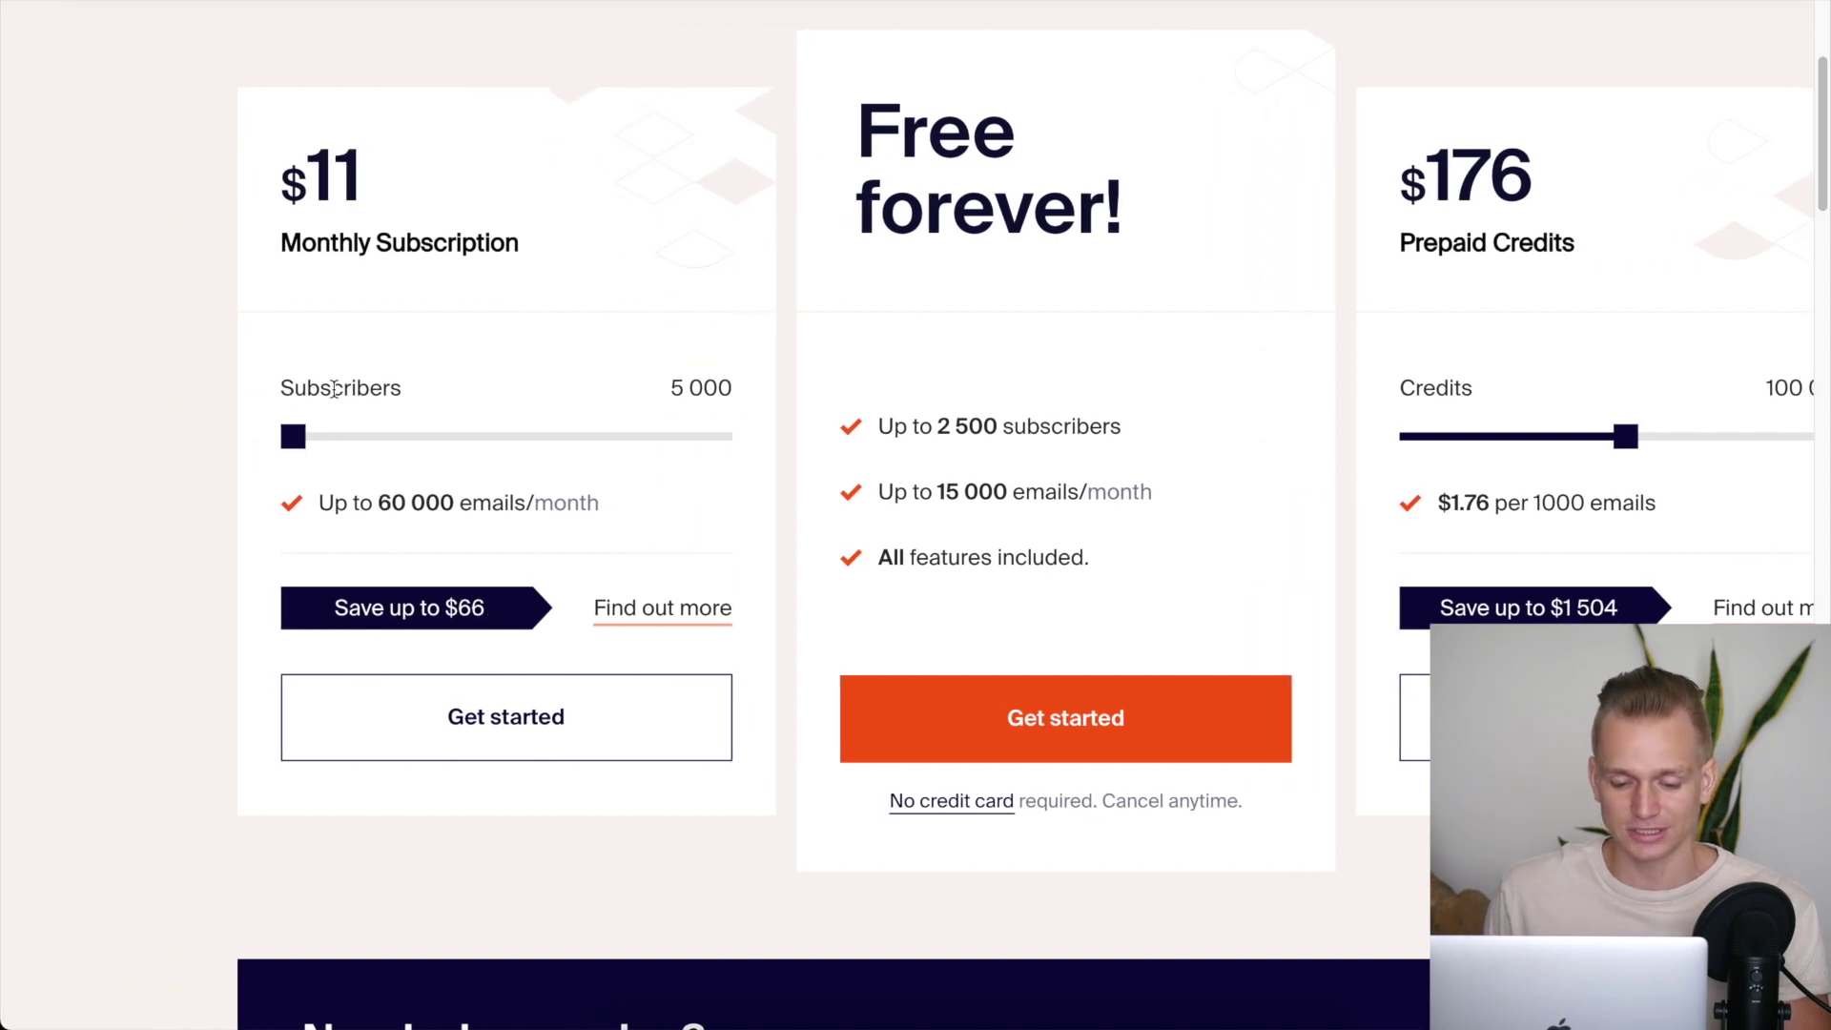